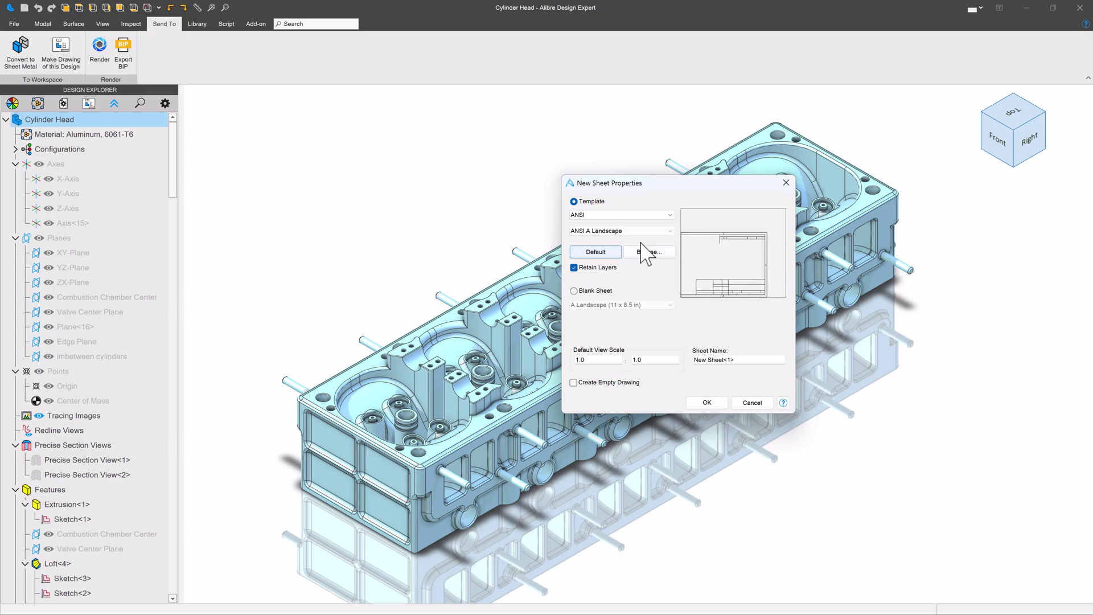
# Create a drawing from the ANSI B template with standard top, front and right views at 1:5 scale
pyautogui.click(669, 231)
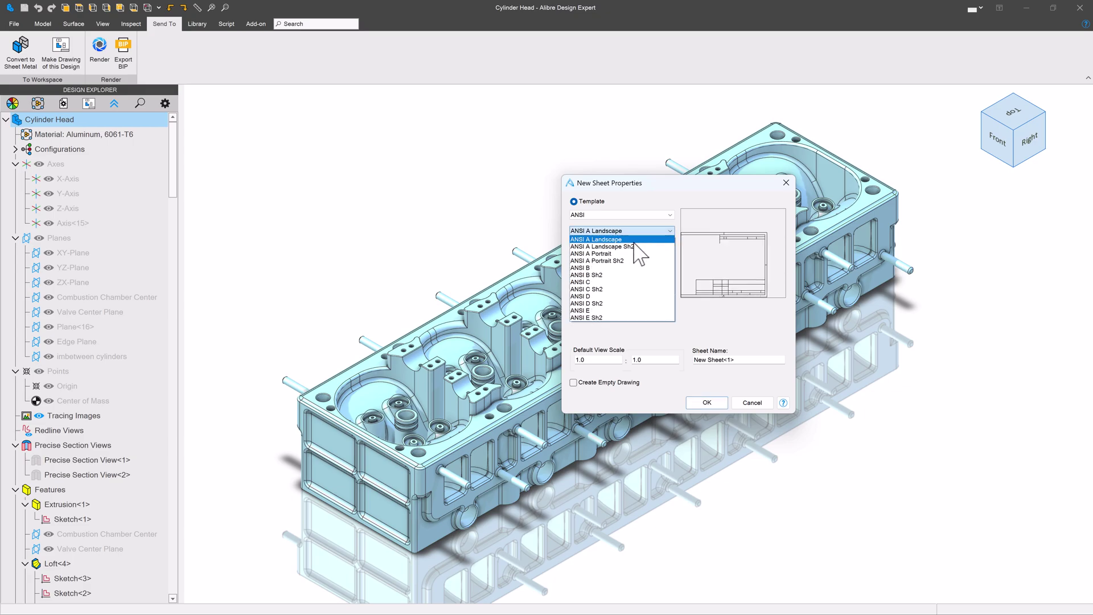
pyautogui.click(628, 275)
pyautogui.click(705, 403)
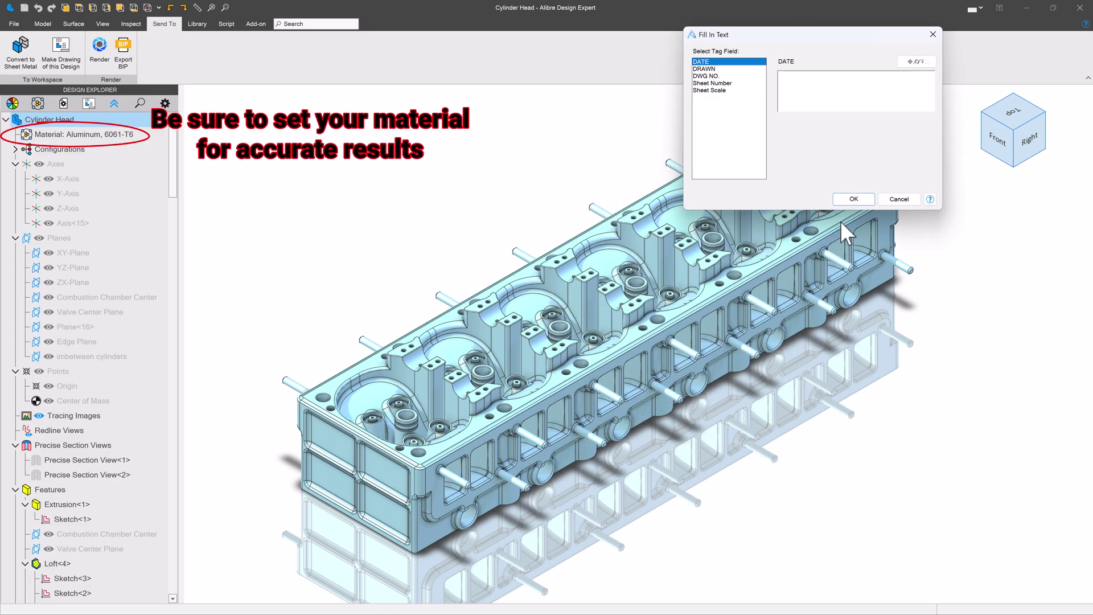
pyautogui.click(852, 199)
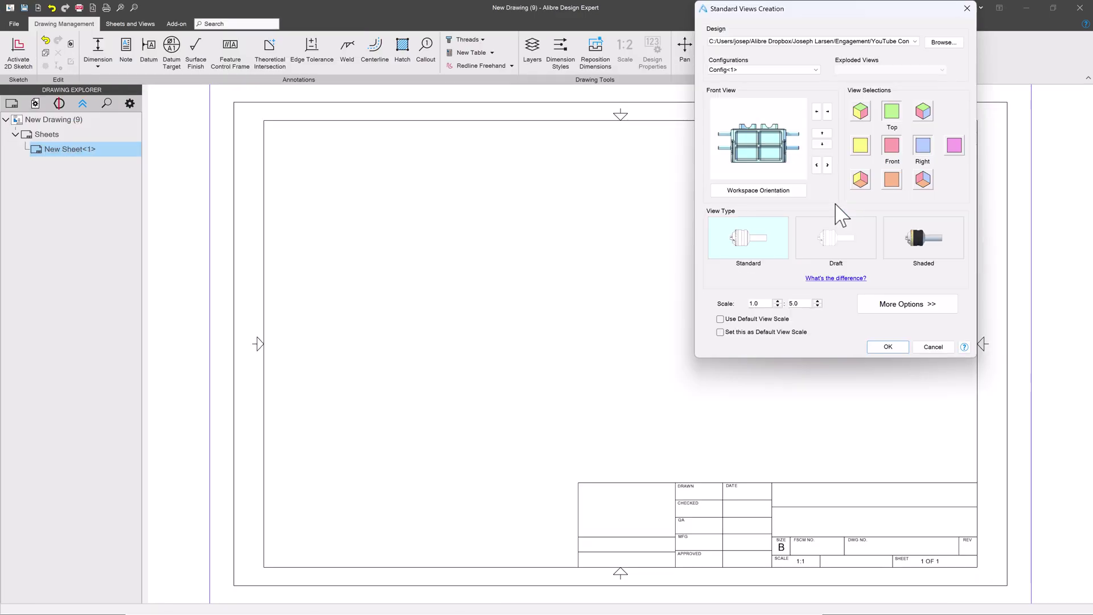
pyautogui.click(888, 346)
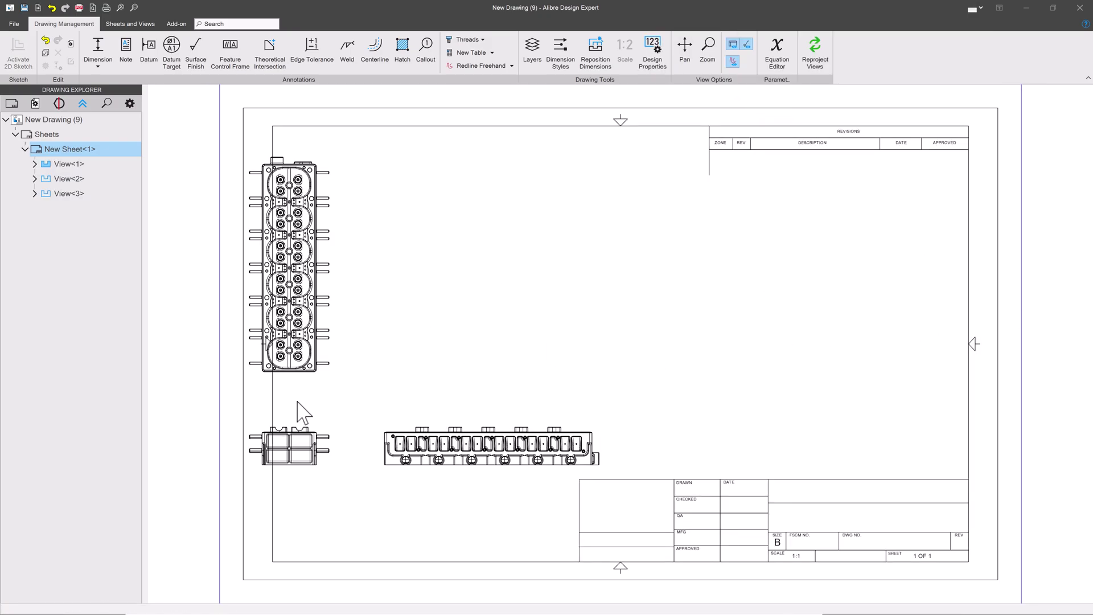
# Move the front view and its aligned projections inward so all three views sit inside the sheet border
pyautogui.click(253, 424)
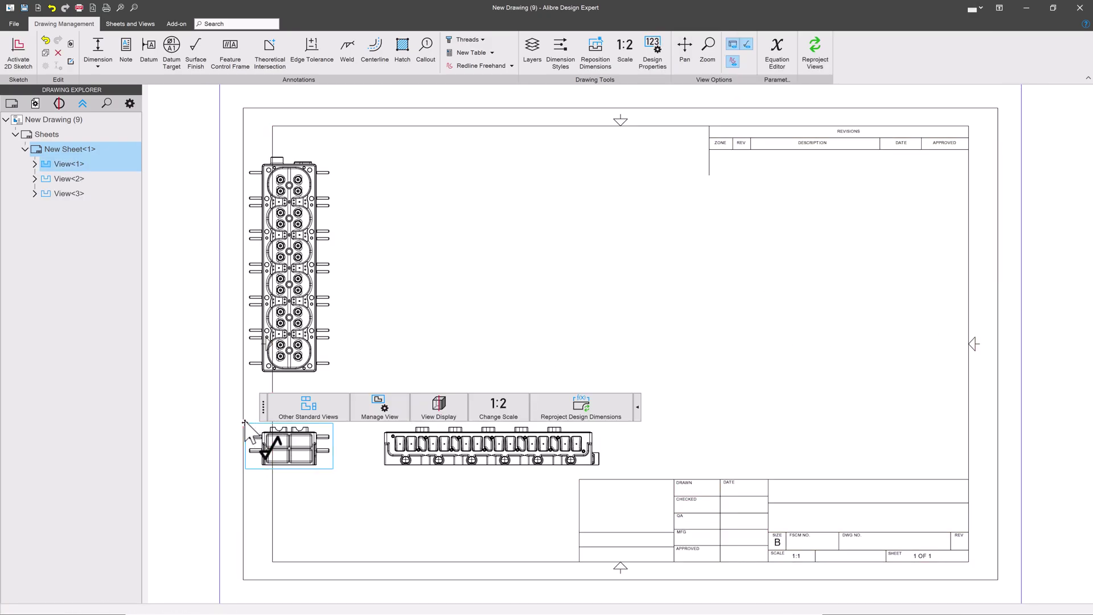
pyautogui.moveTo(247, 423); pyautogui.dragTo(328, 397)
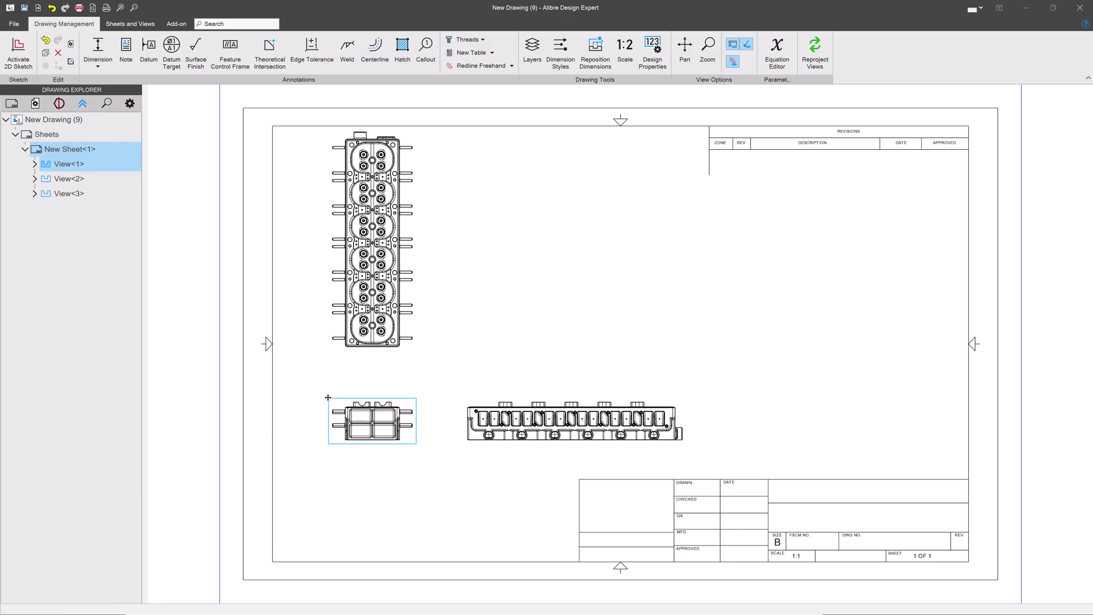
pyautogui.click(790, 279)
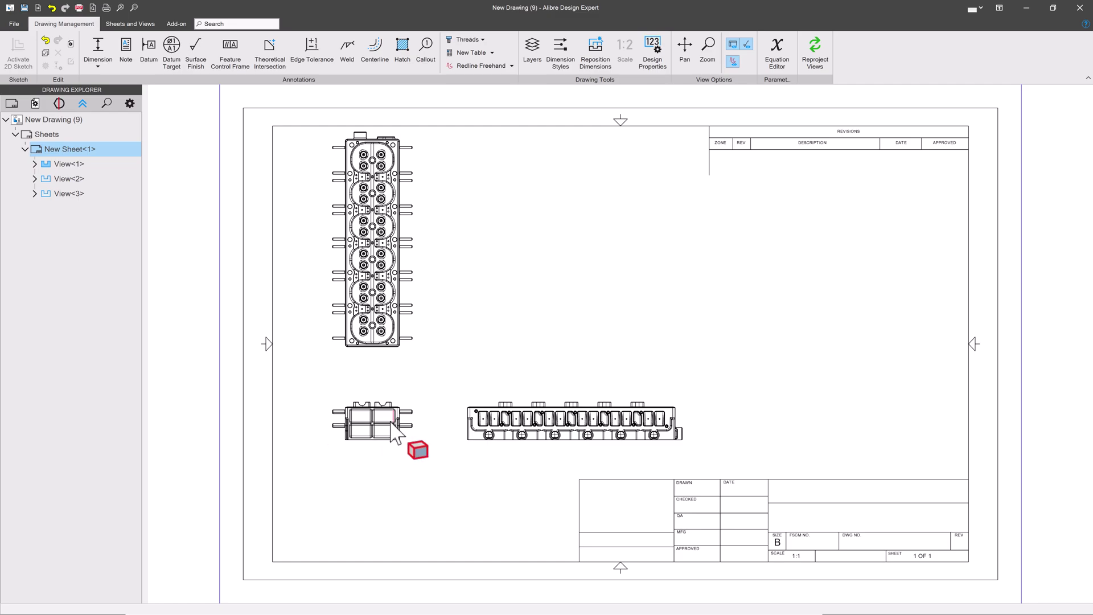
pyautogui.moveTo(364, 435); pyautogui.dragTo(337, 422)
pyautogui.click(569, 254)
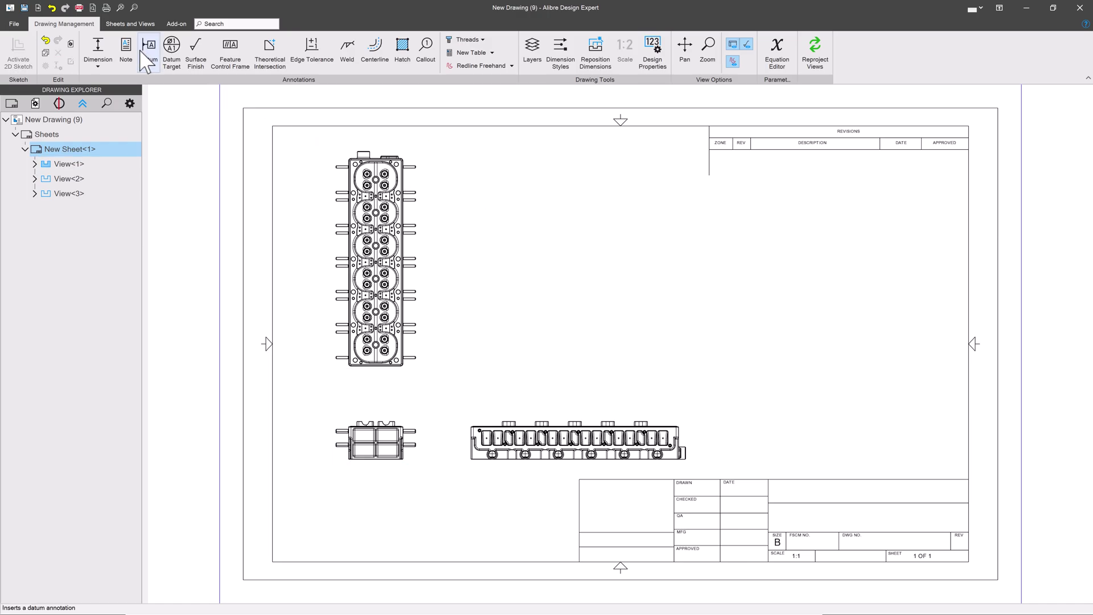
# Insert a new bill of materials using the BOM ANSI ABC template and place it in the sheet's empty area
pyautogui.click(134, 24)
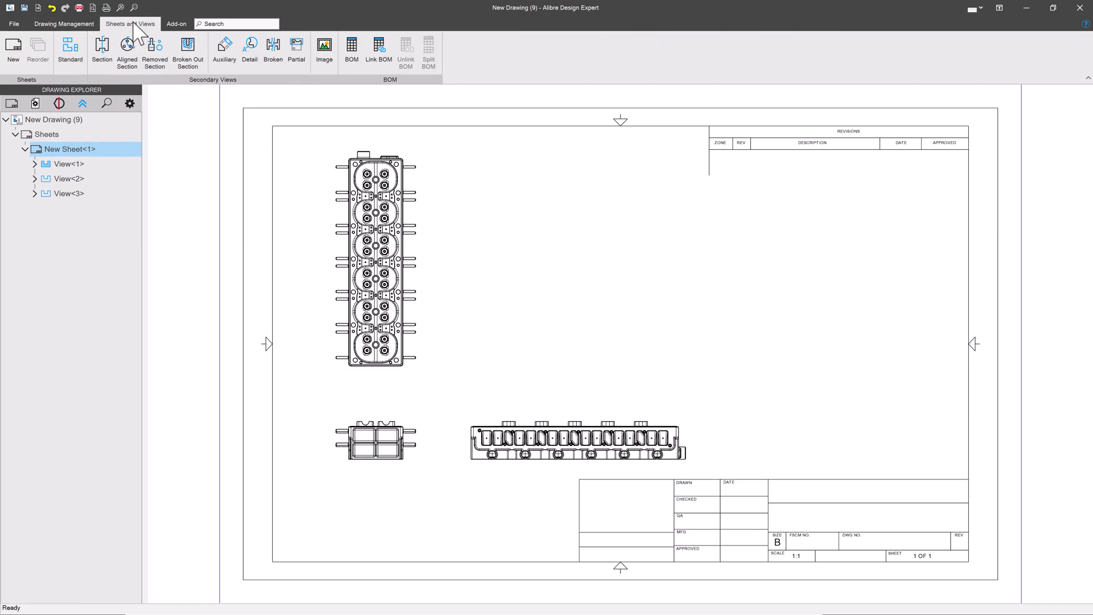
pyautogui.click(351, 57)
pyautogui.click(829, 53)
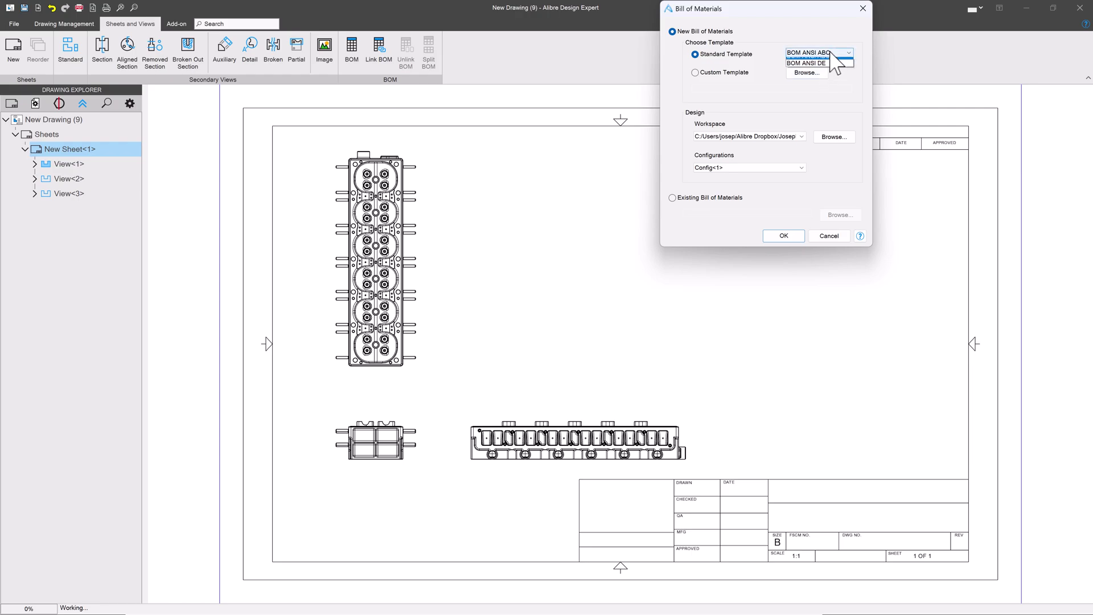
pyautogui.click(826, 53)
pyautogui.click(784, 236)
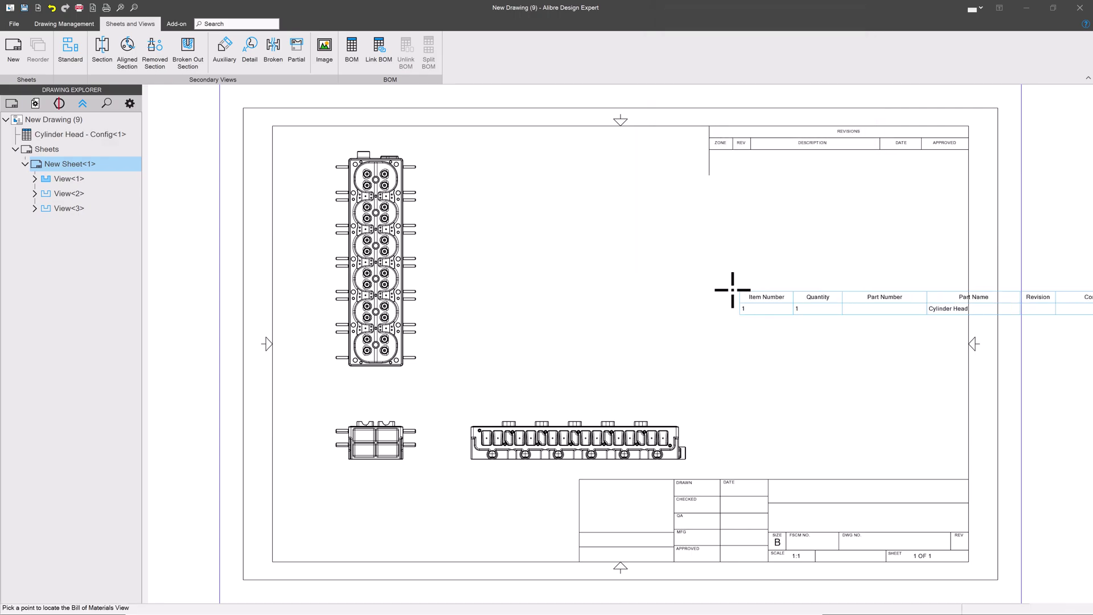
pyautogui.click(569, 255)
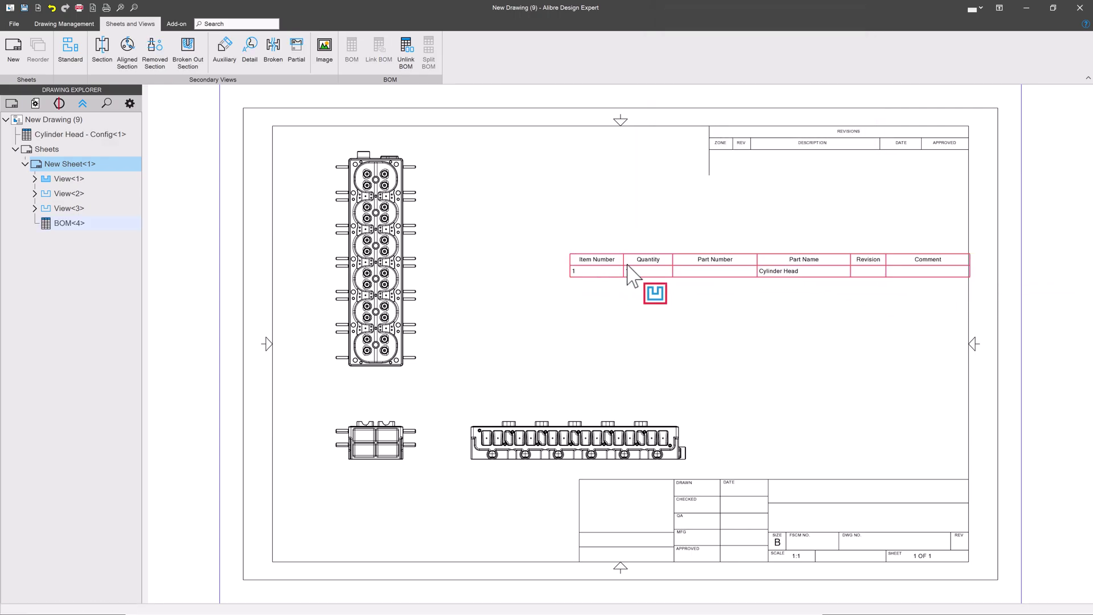
# Open the bill of materials for editing and remove all of its existing columns, from Item Number to Comment
pyautogui.doubleClick(626, 263)
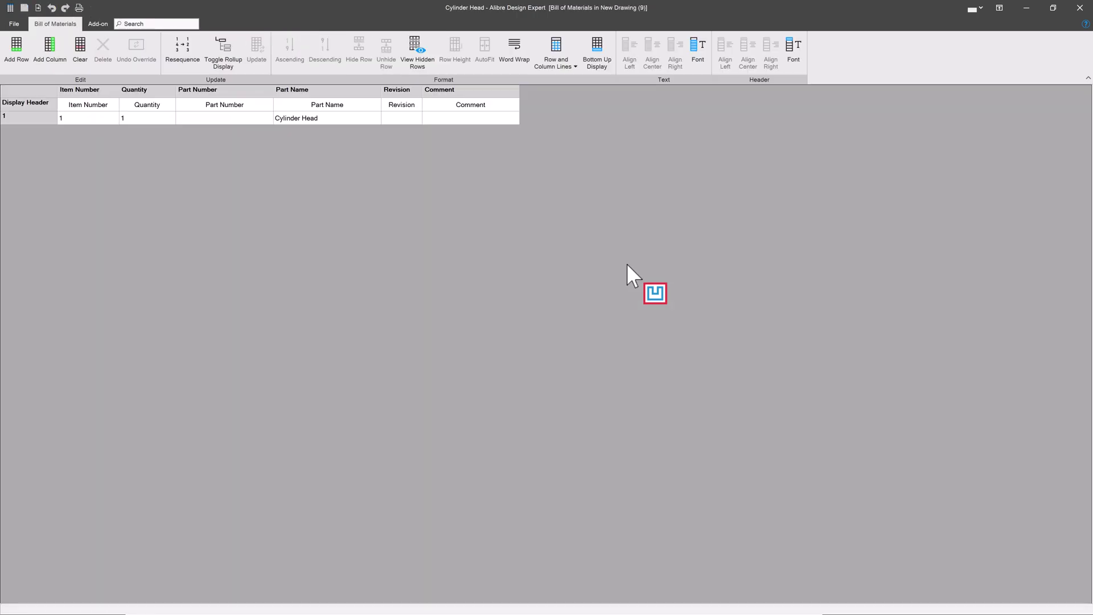
pyautogui.click(51, 54)
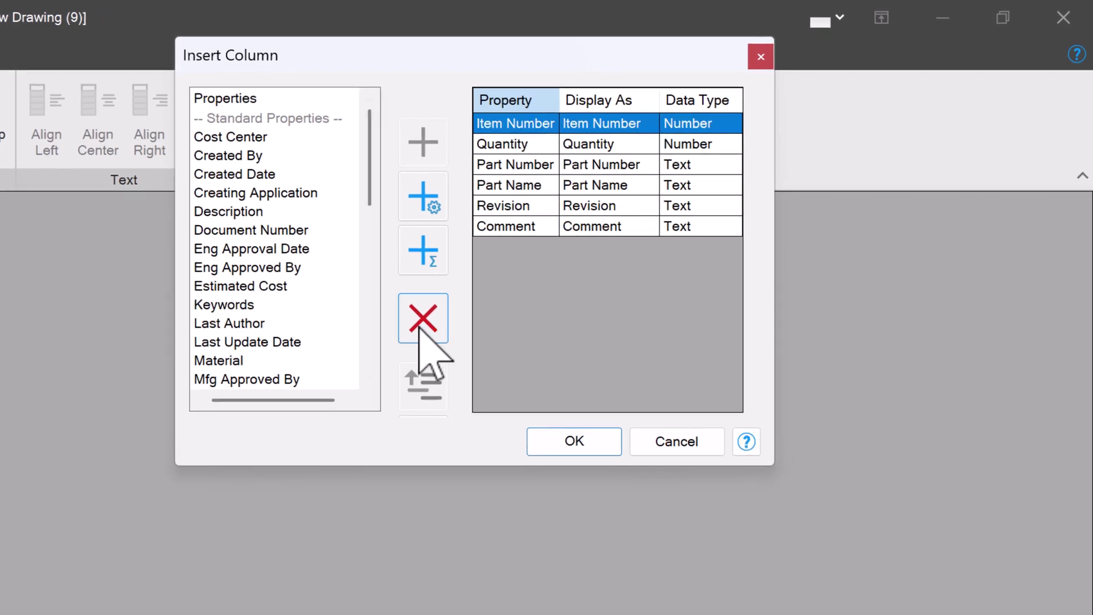
pyautogui.click(797, 141)
pyautogui.click(415, 333)
pyautogui.click(414, 333)
pyautogui.click(415, 334)
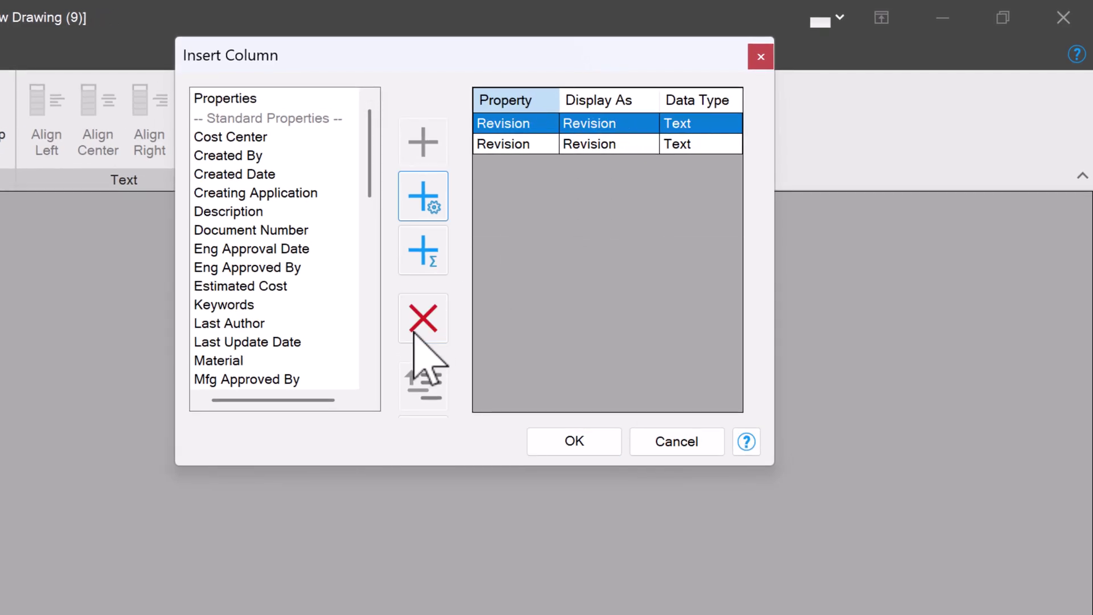
pyautogui.click(415, 335)
pyautogui.click(414, 335)
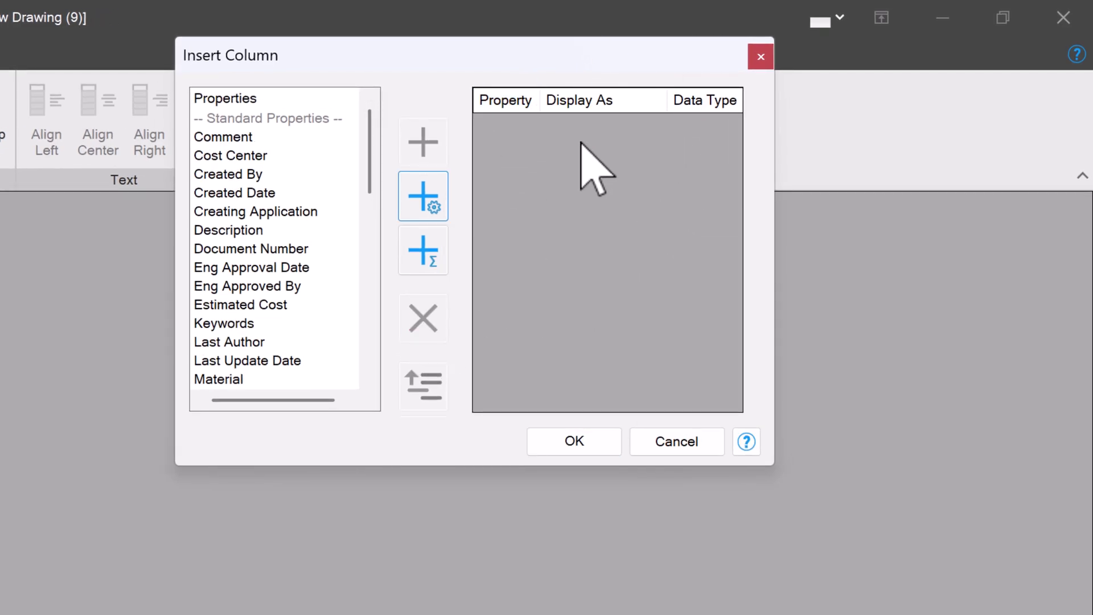
# Add the Weight property as the only bill of materials column and return to the drawing
pyautogui.moveTo(373, 157); pyautogui.dragTo(378, 366)
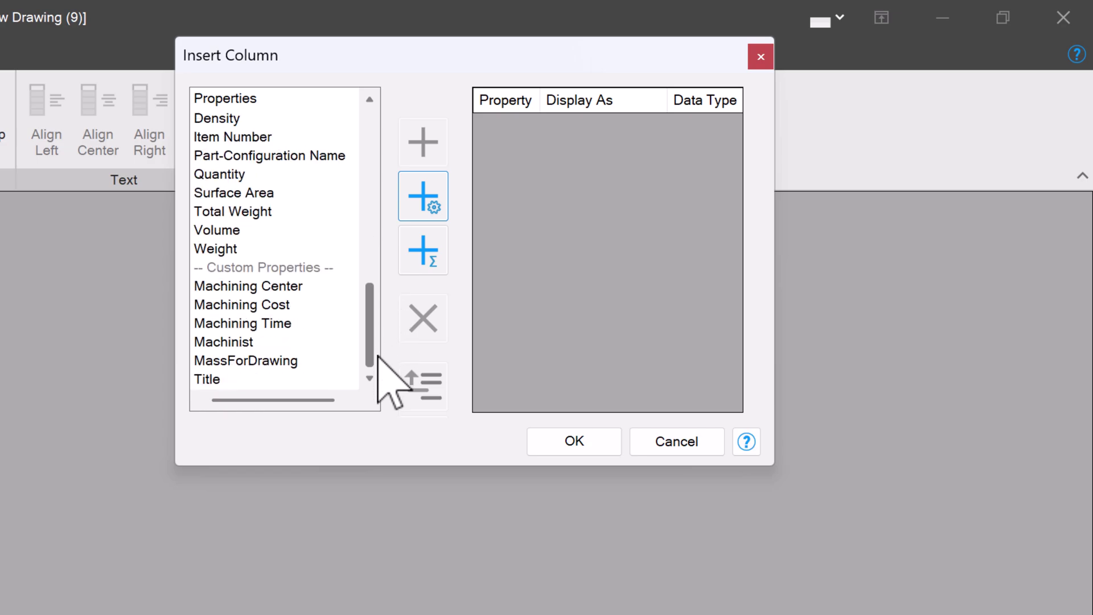
pyautogui.click(228, 251)
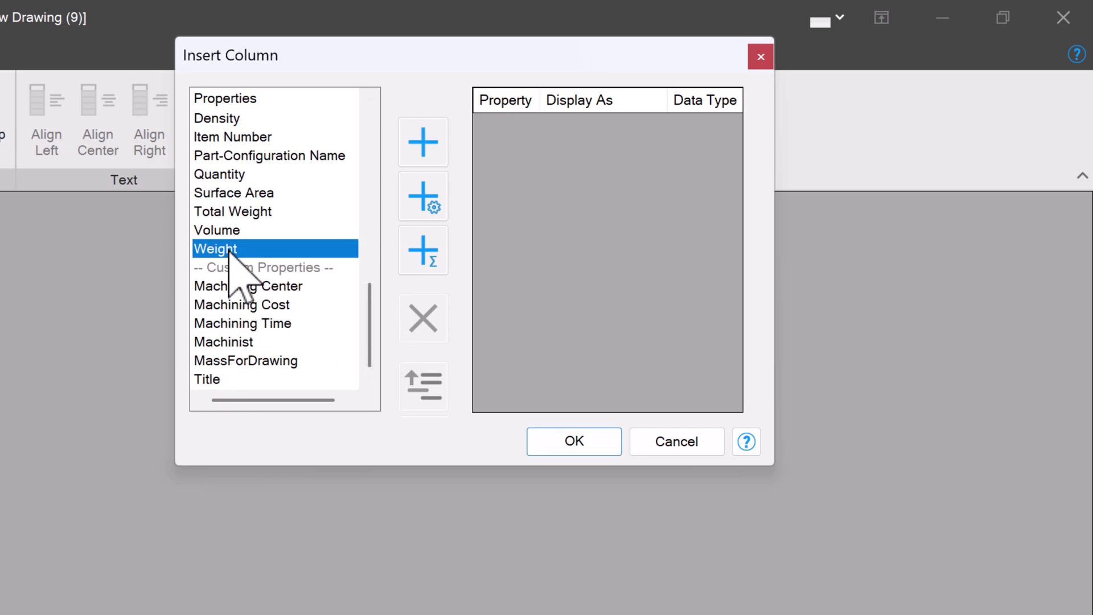
pyautogui.click(417, 142)
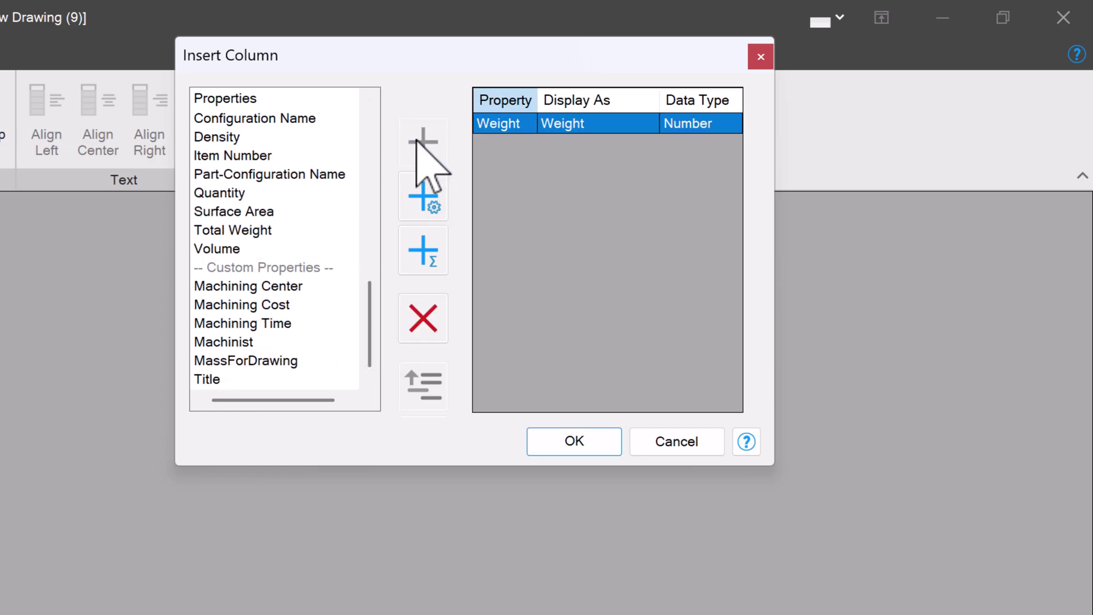
pyautogui.click(564, 441)
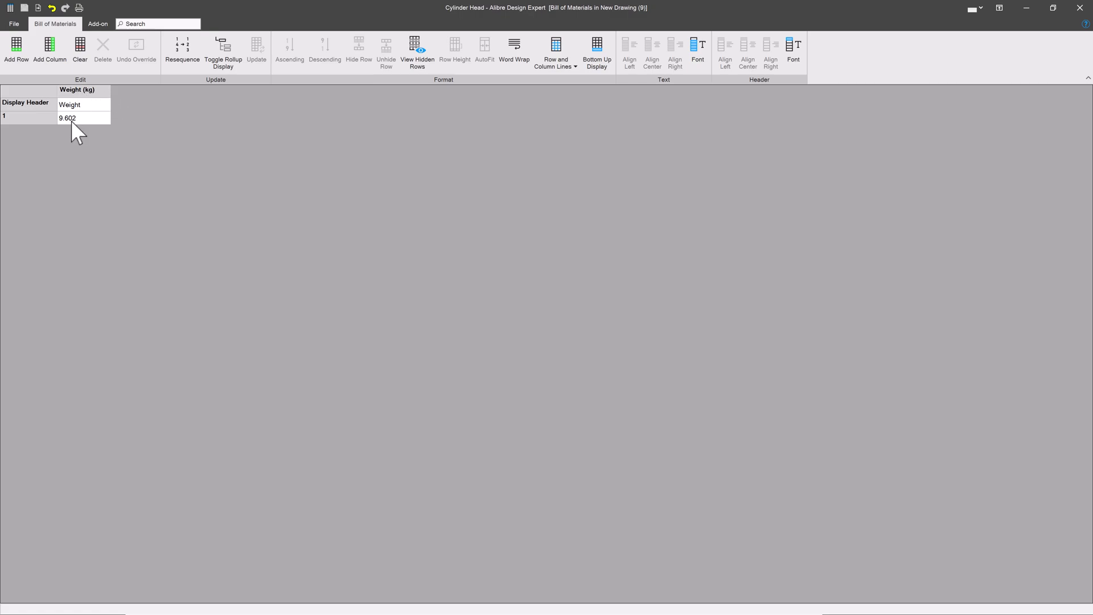
pyautogui.click(1080, 8)
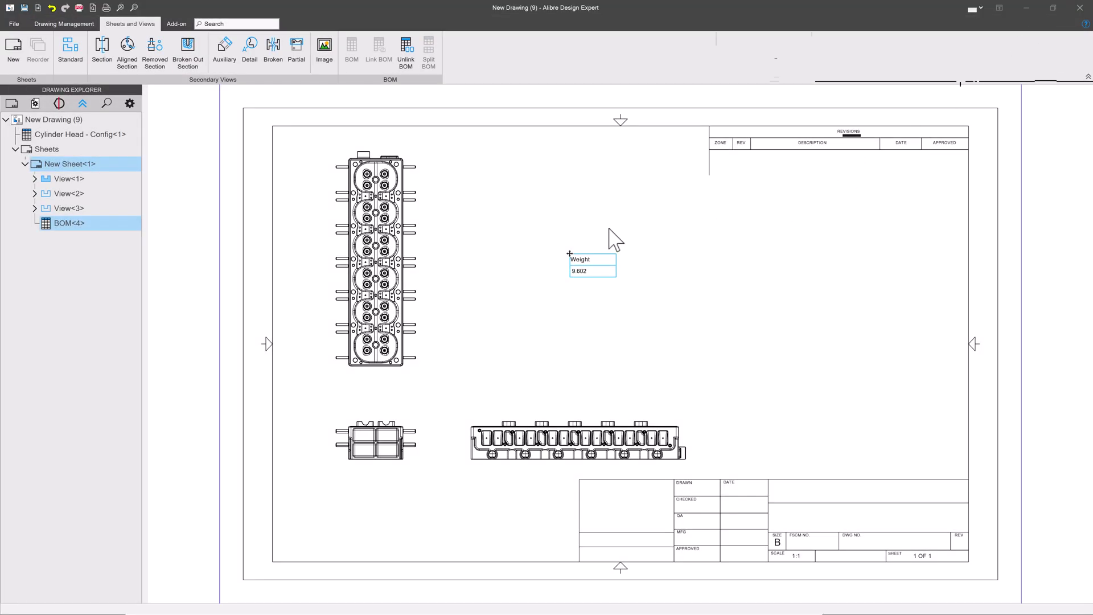
# Move the Weight table so it sits directly above the title block's right end, against the sheet border
pyautogui.moveTo(569, 254); pyautogui.dragTo(925, 461)
pyautogui.click(925, 461)
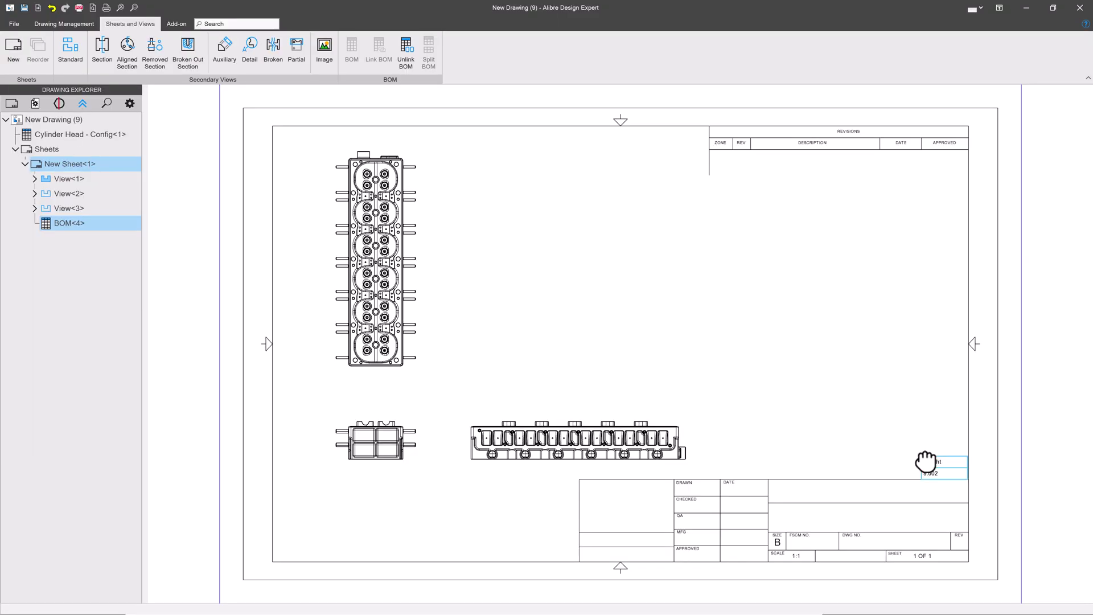
pyautogui.click(898, 426)
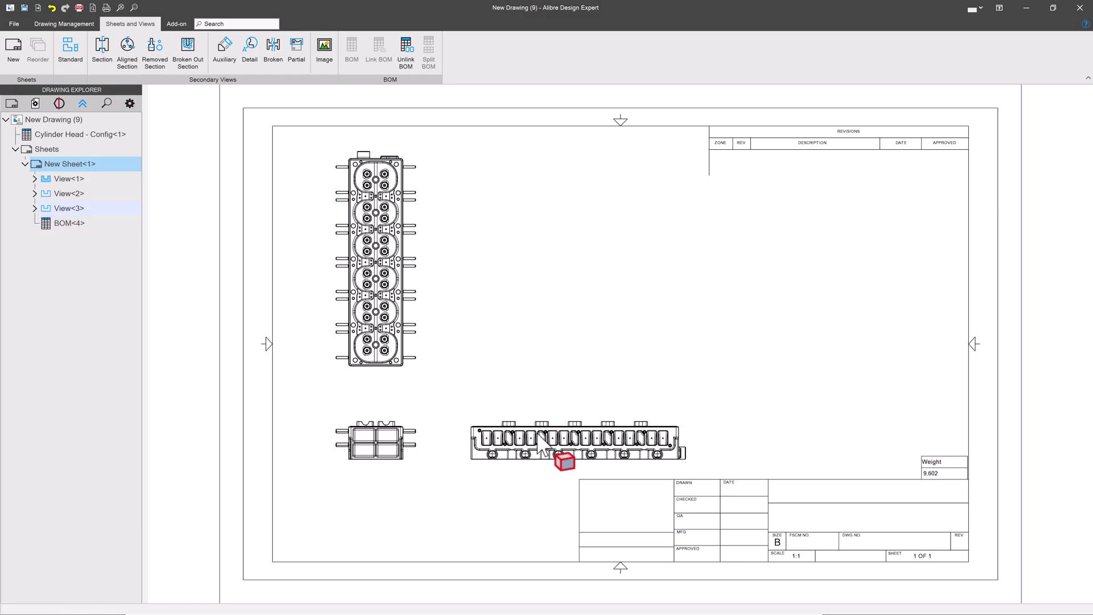
# Open the 3D model from the right view and sketch a circle centred on the origin on its front end face
pyautogui.rightClick(473, 420)
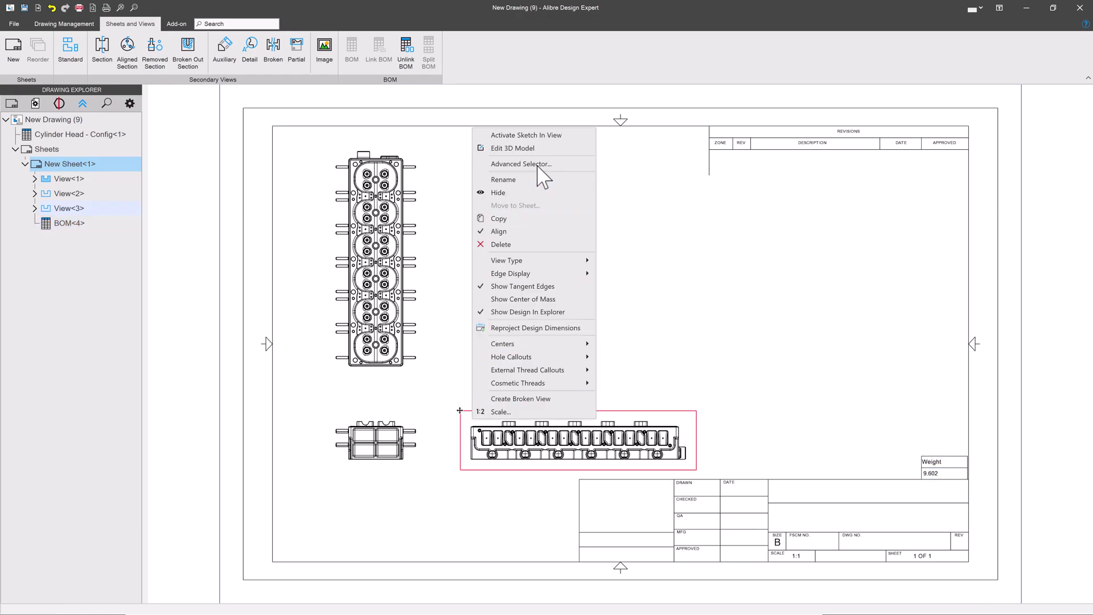
pyautogui.click(550, 148)
pyautogui.click(388, 457)
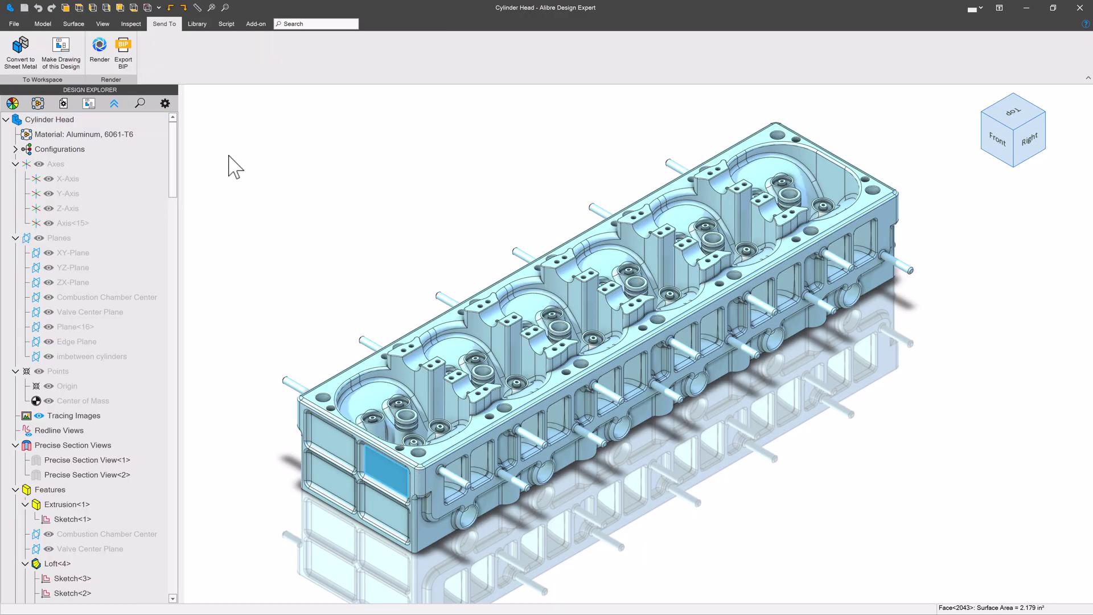
pyautogui.click(42, 23)
pyautogui.click(22, 50)
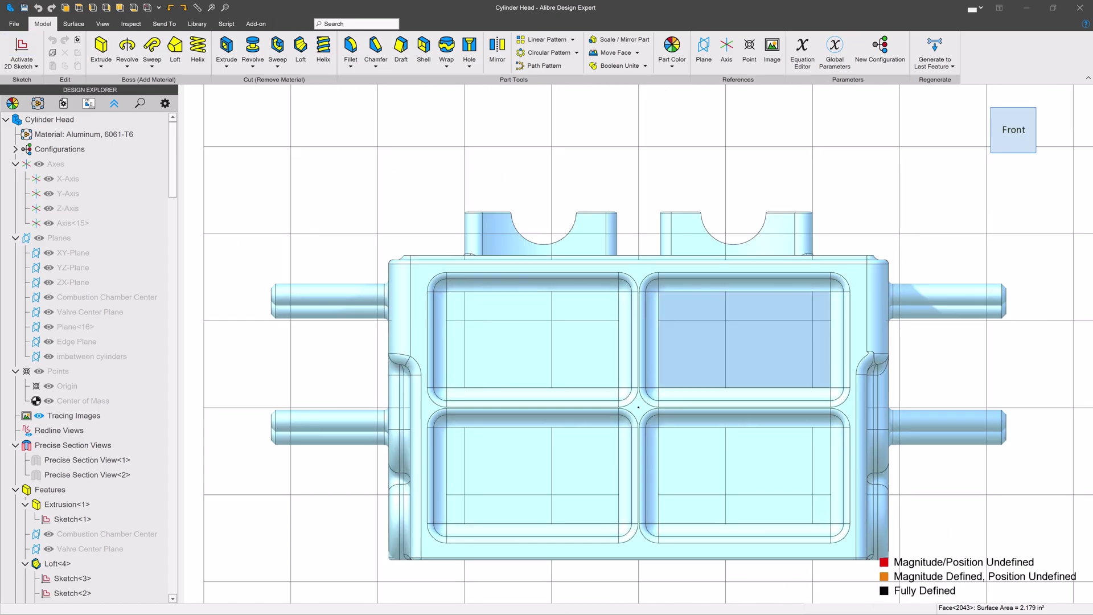
pyautogui.click(284, 45)
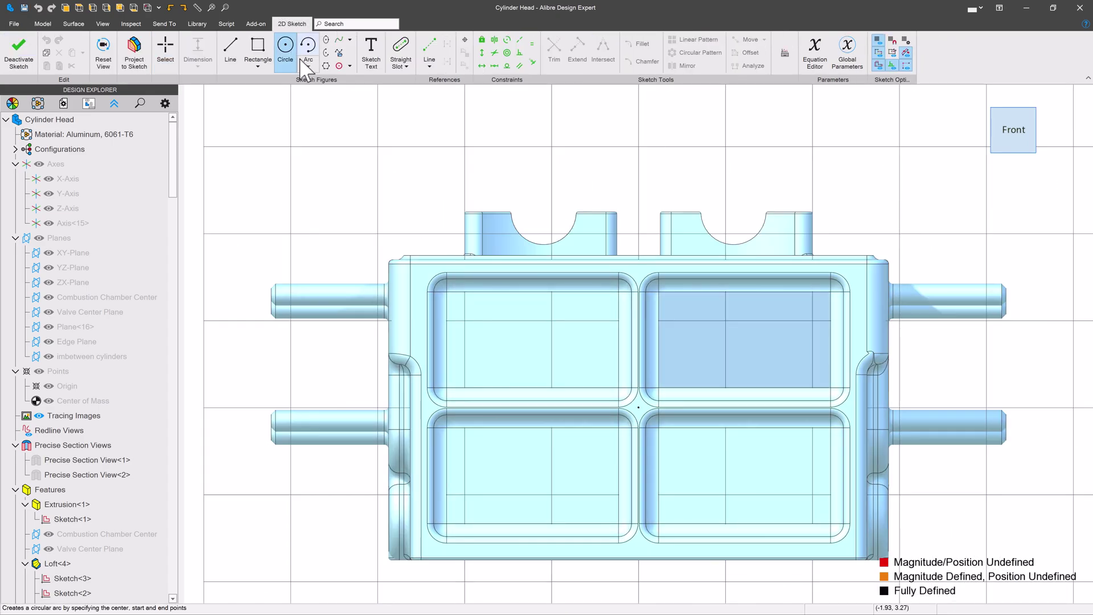
pyautogui.click(638, 408)
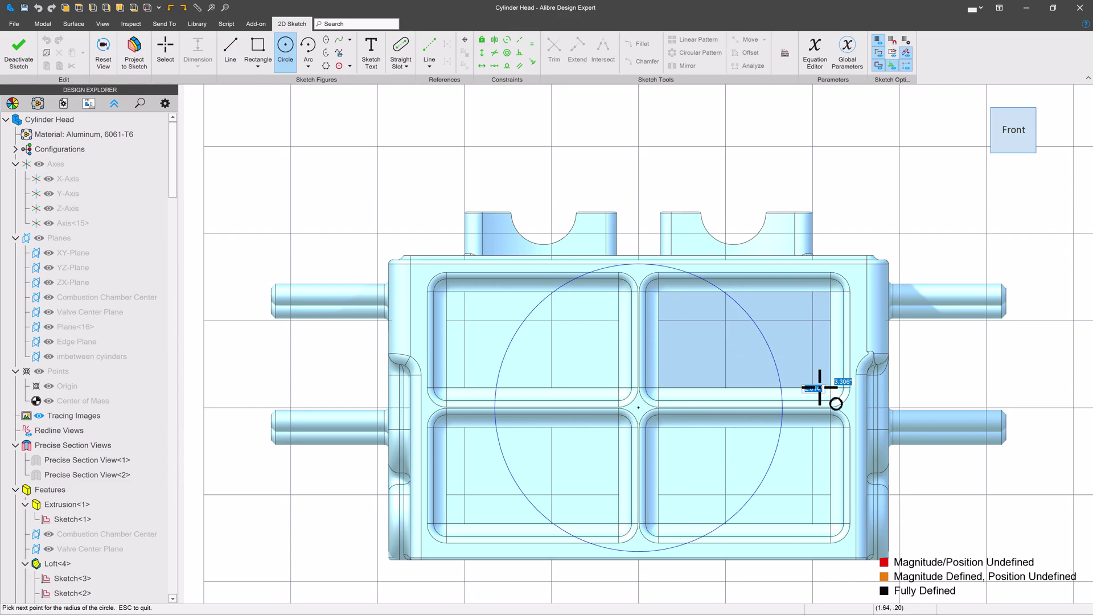
pyautogui.click(758, 393)
pyautogui.click(25, 65)
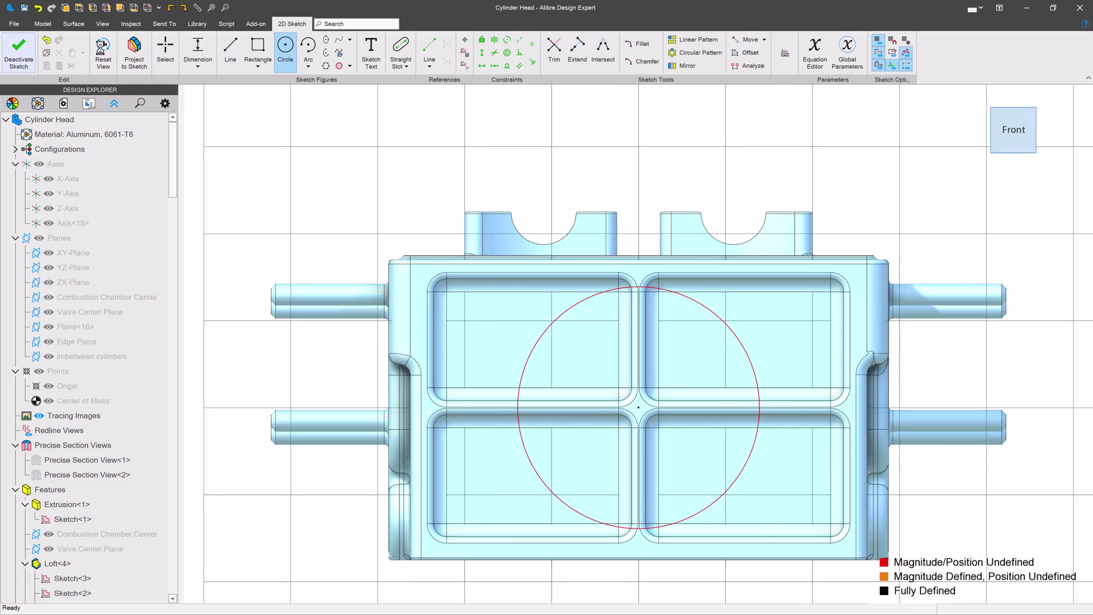
# Extrude the circle as a boss 5 inches outward from the end face and save the part
pyautogui.click(103, 49)
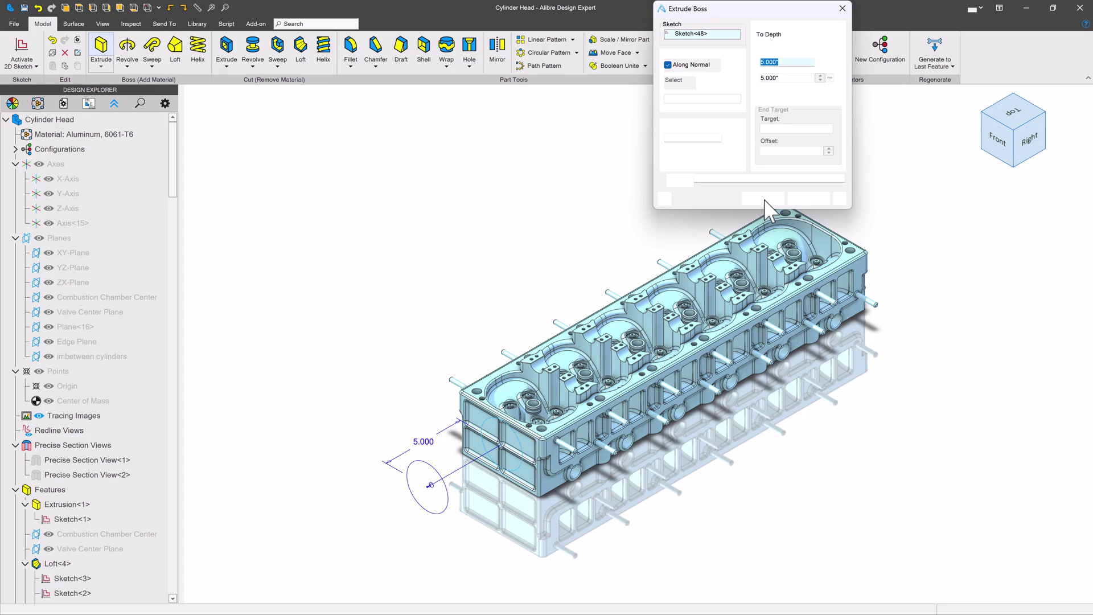
pyautogui.click(764, 200)
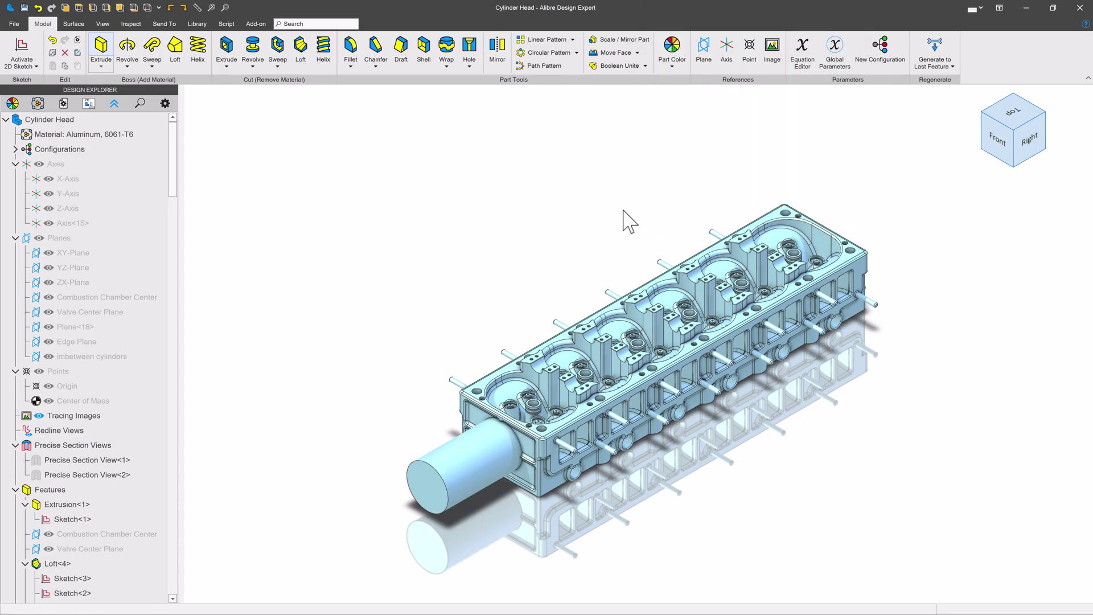
pyautogui.click(25, 8)
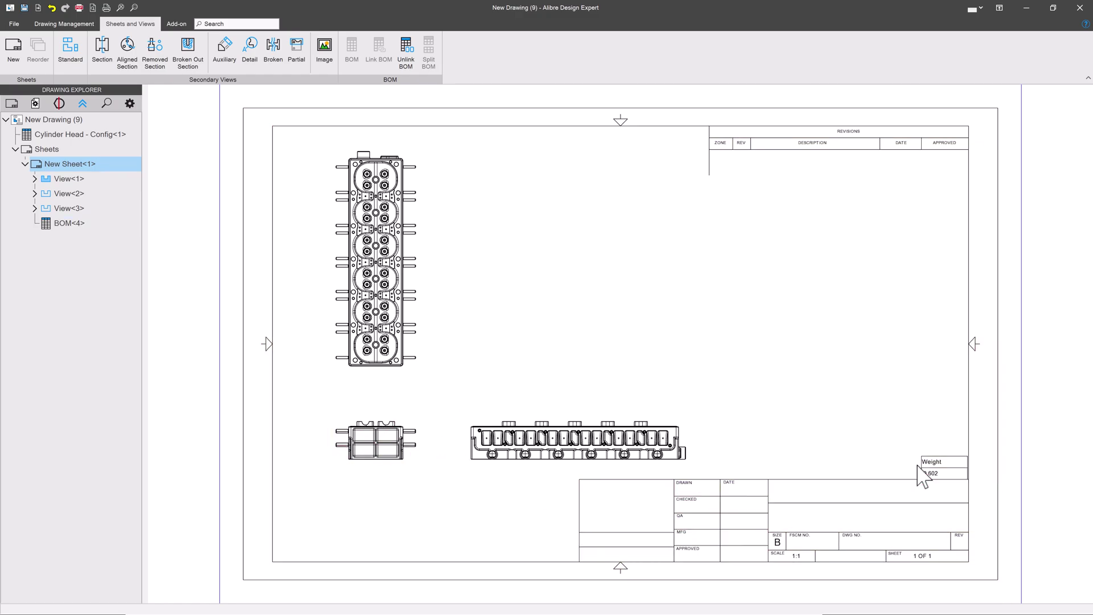
# Try to reproject the drawing views to match the modified cylinder head
pyautogui.click(64, 23)
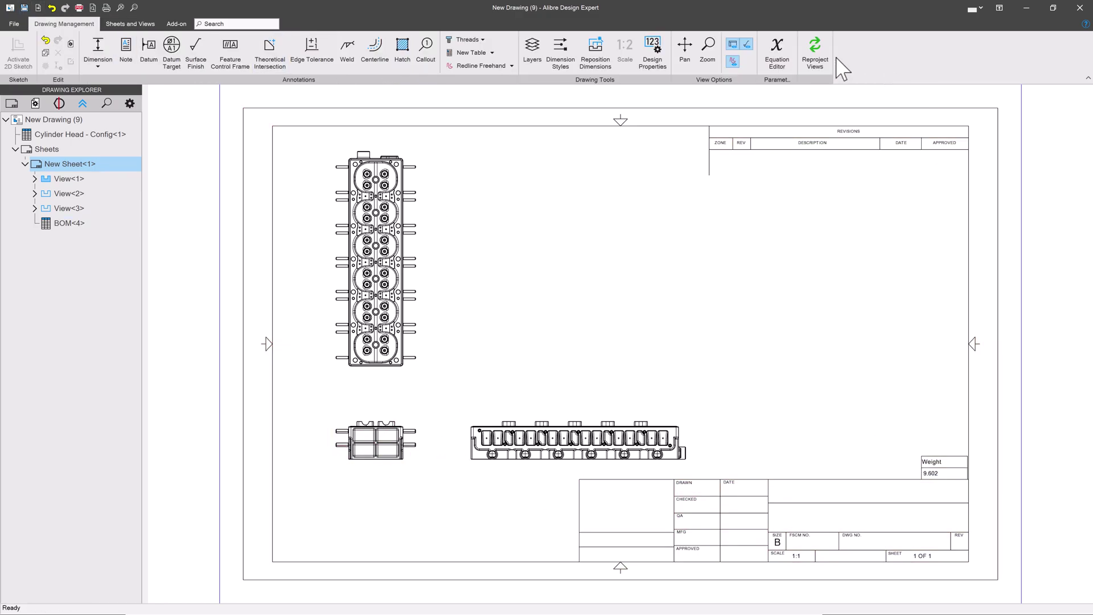
pyautogui.click(814, 52)
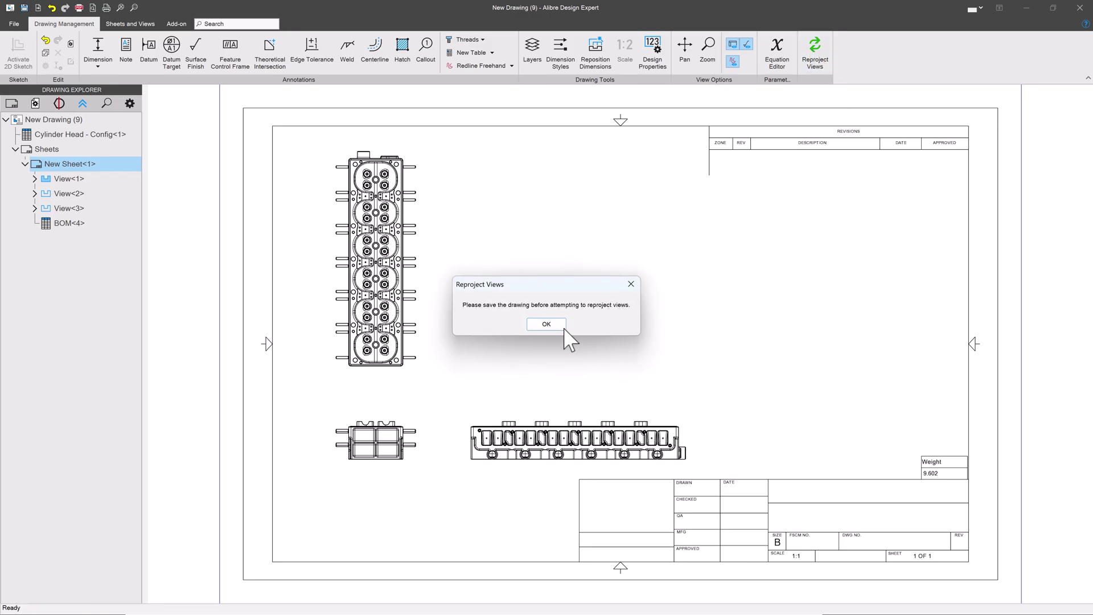
pyautogui.click(555, 326)
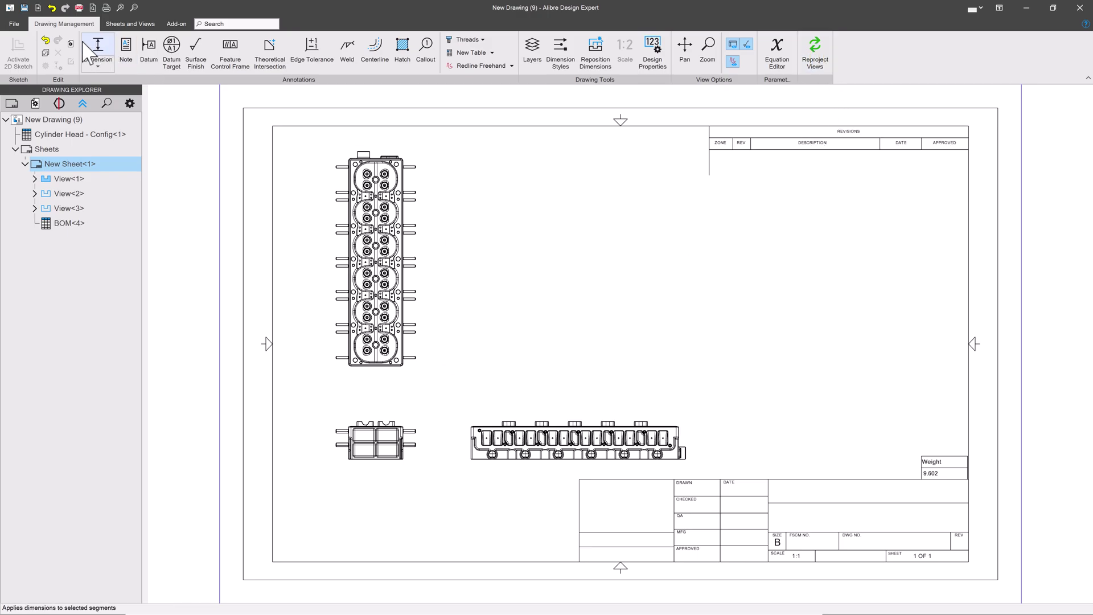
# Save the drawing and reproject its views to match the modified cylinder head
pyautogui.click(24, 8)
pyautogui.click(817, 57)
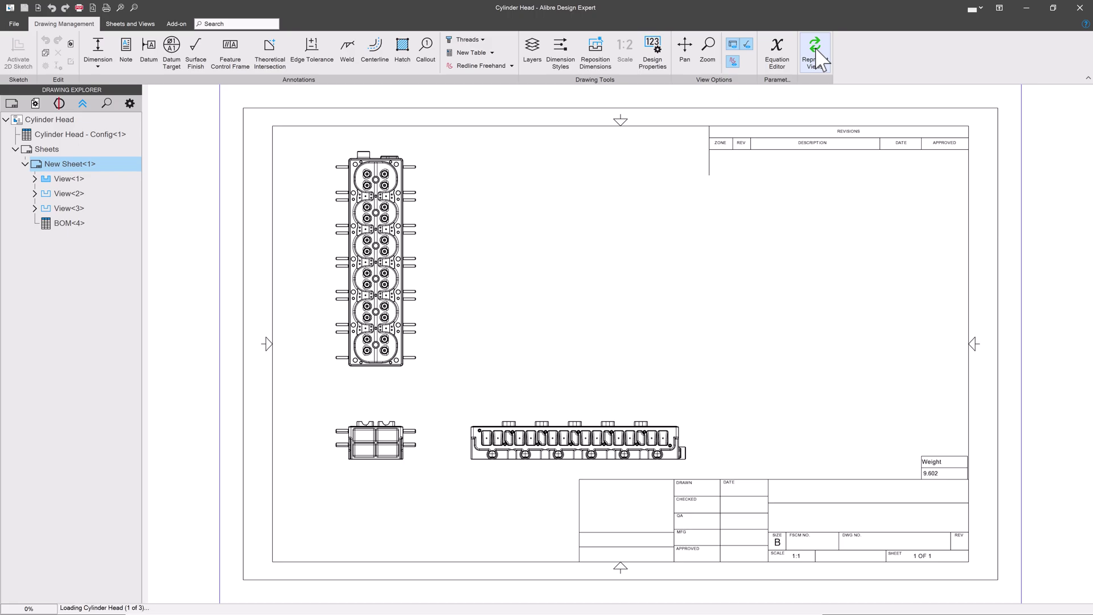
pyautogui.click(661, 228)
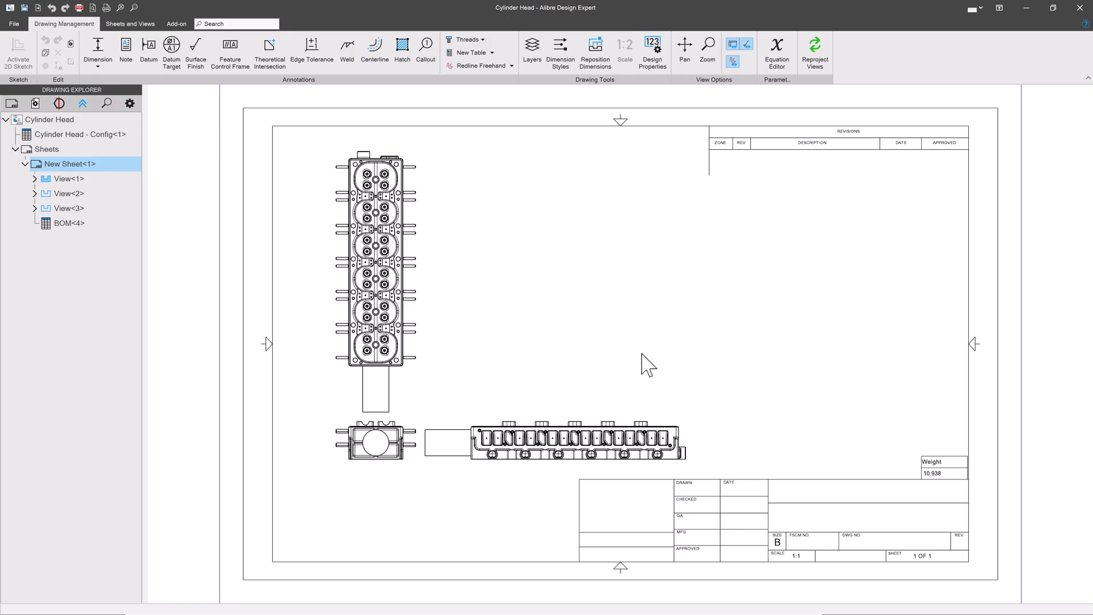
# Delete the Weight table and all three cylinder head views from the sheet
pyautogui.click(934, 468)
pyautogui.press('Delete')
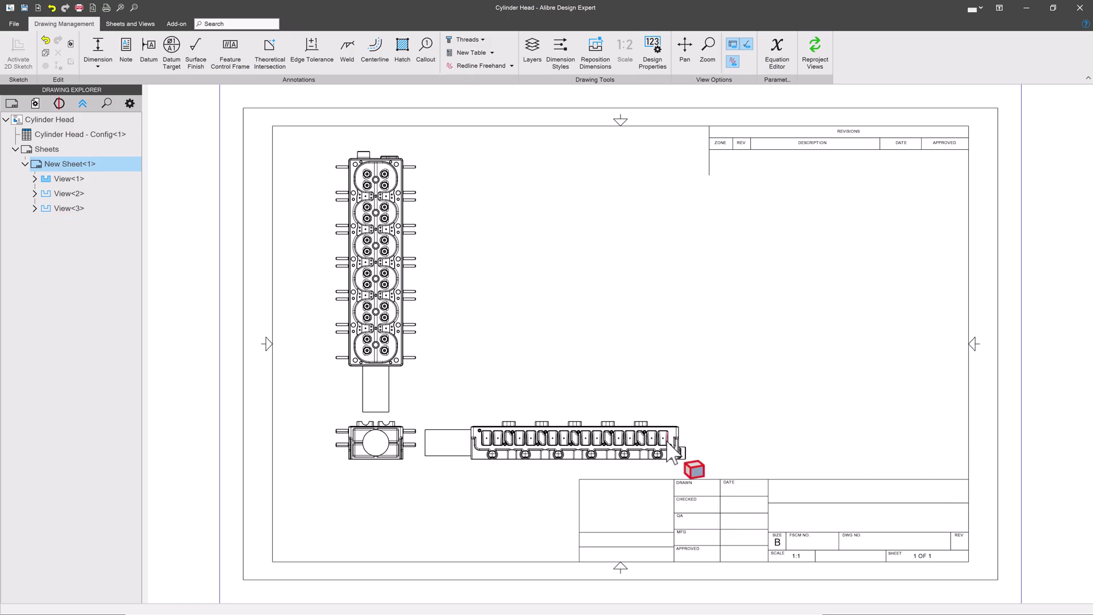
pyautogui.press('Delete')
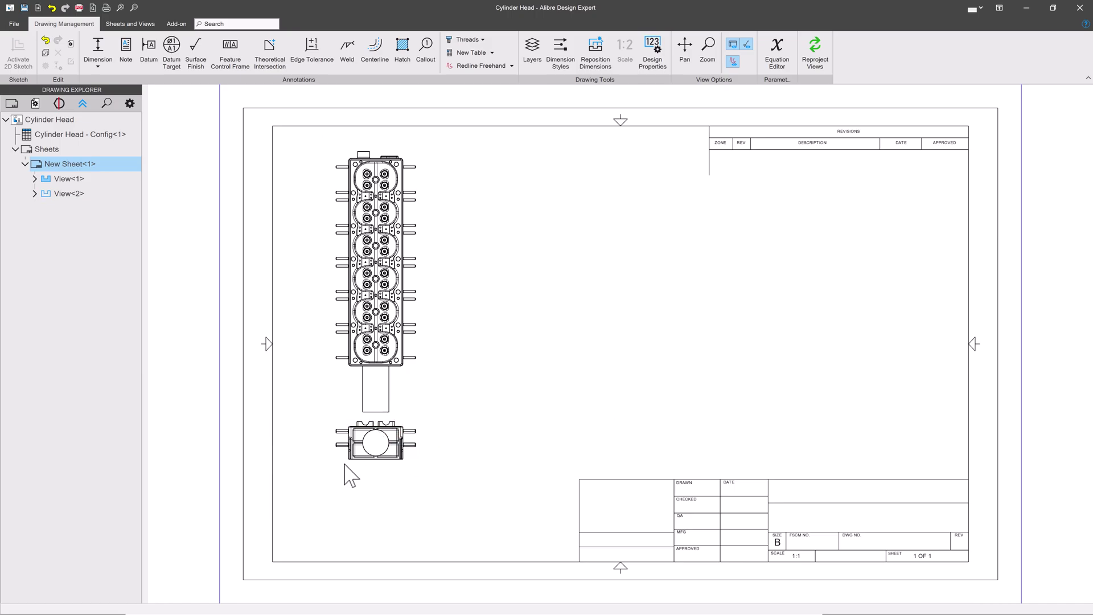
pyautogui.click(350, 463)
pyautogui.press('Delete')
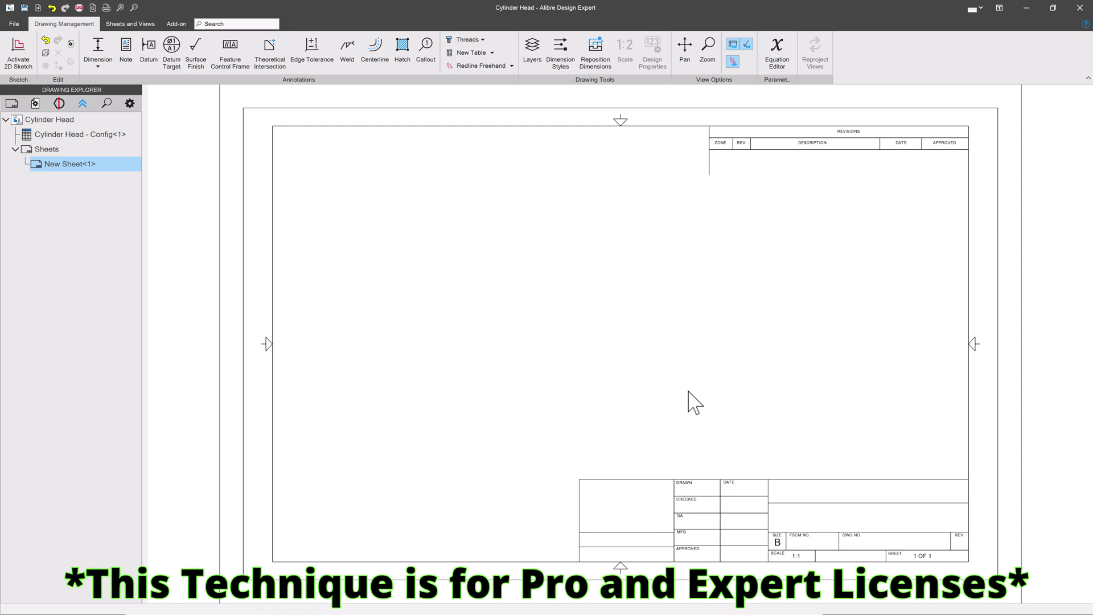
# Save the emptied drawing as Drawing Template Weight, choosing the Alibre Dropbox folder for the modified files
pyautogui.click(13, 21)
pyautogui.click(33, 130)
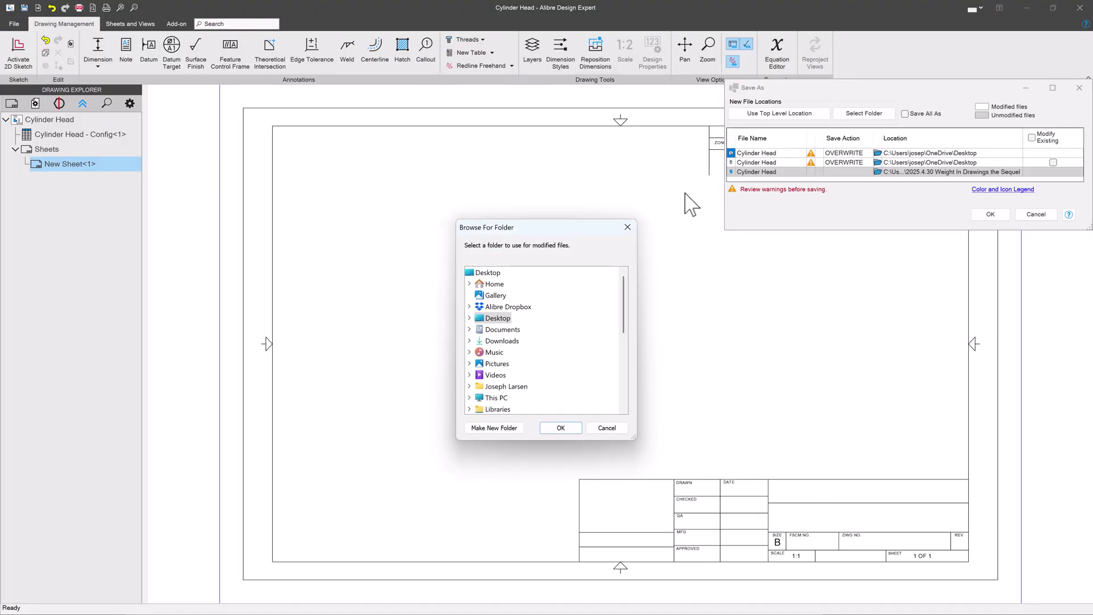
pyautogui.click(504, 308)
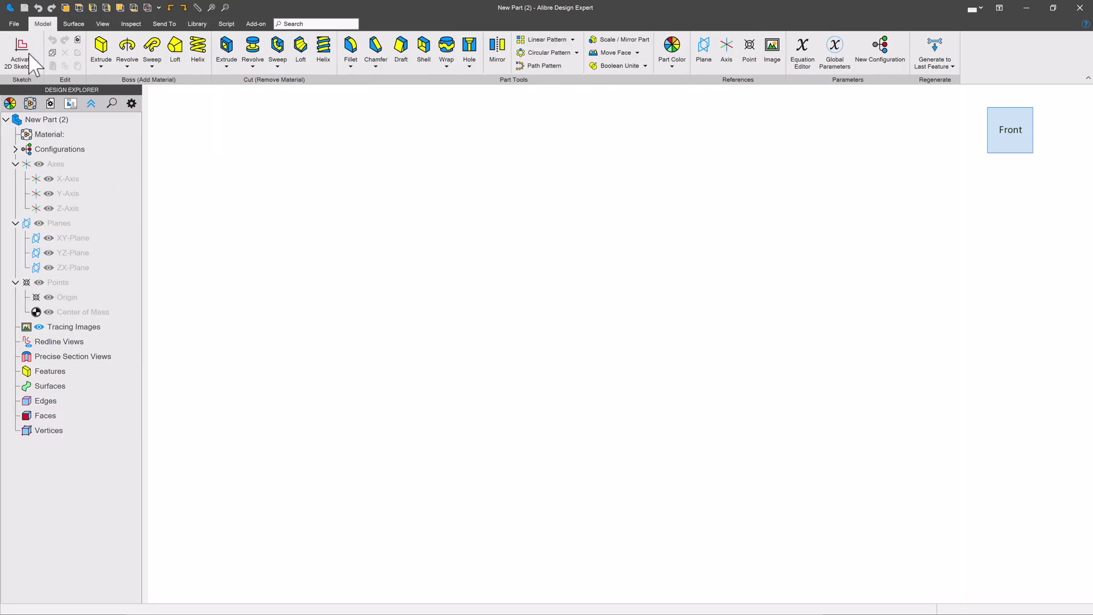
# Open the custom property management of the new part and select the MassForDrawing property
pyautogui.click(14, 24)
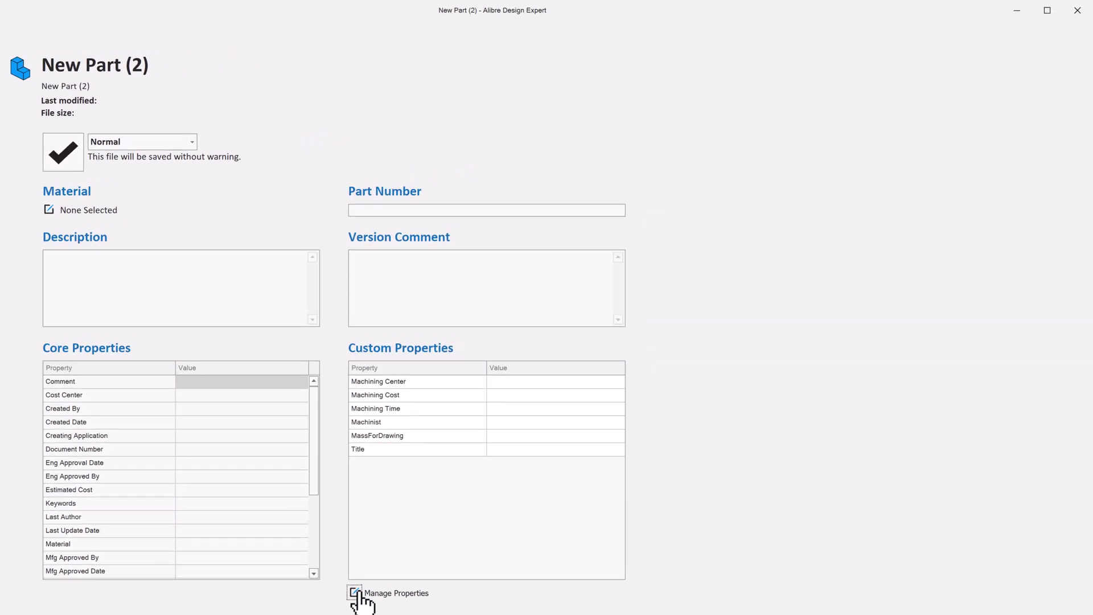
pyautogui.click(455, 524)
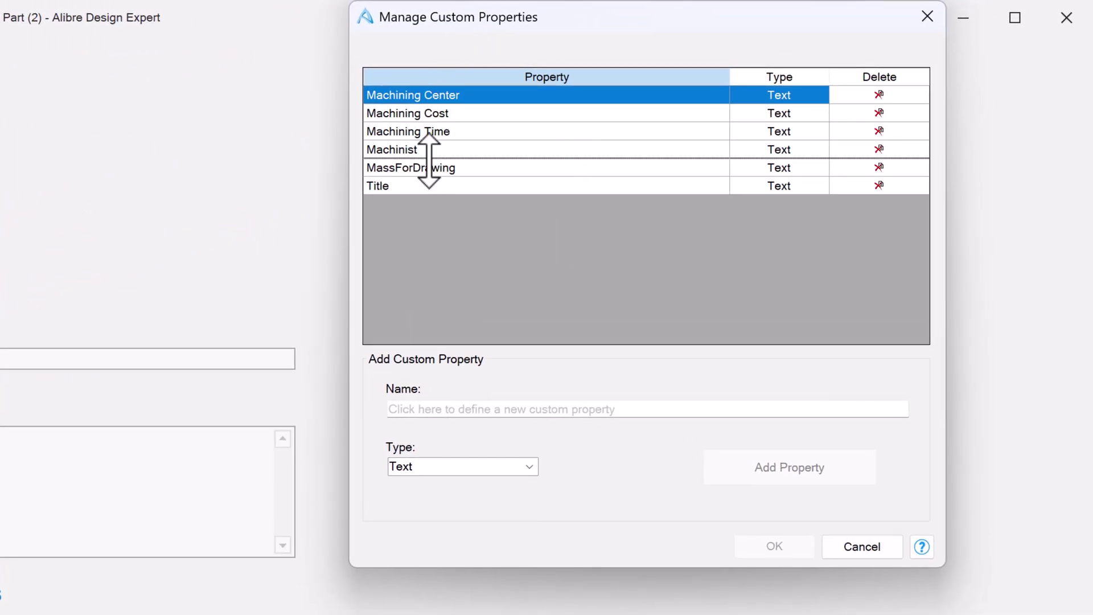
pyautogui.click(400, 168)
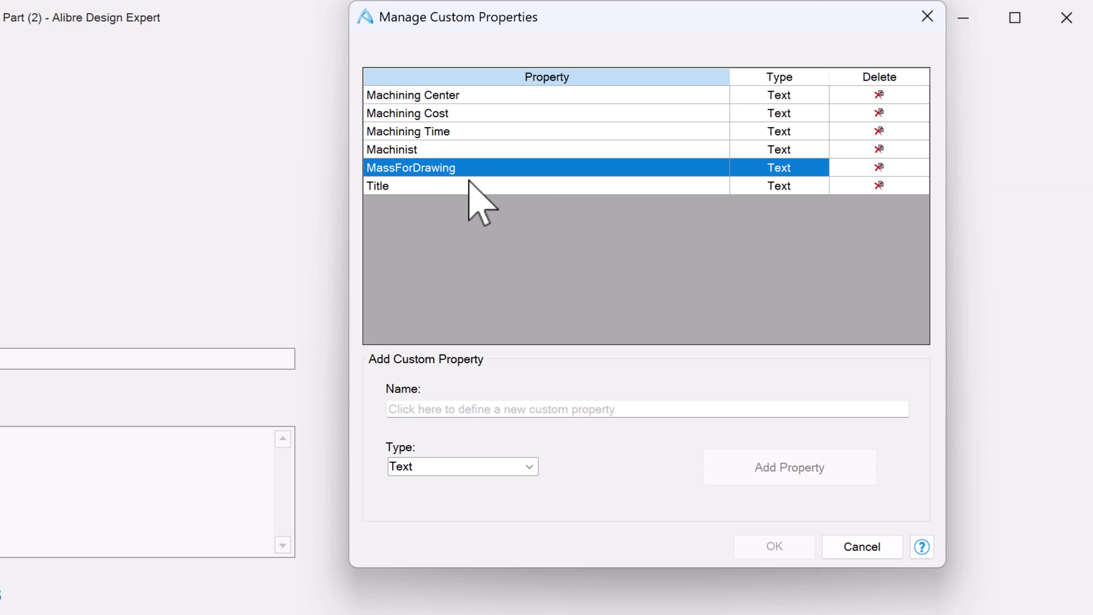
pyautogui.click(448, 405)
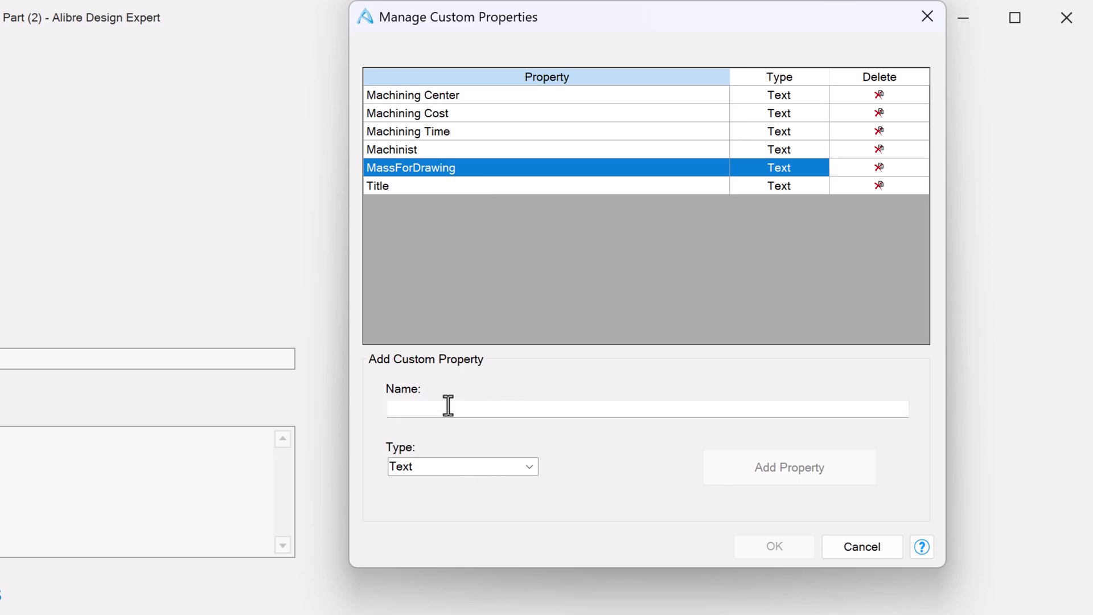
pyautogui.write('MassForDrawing')
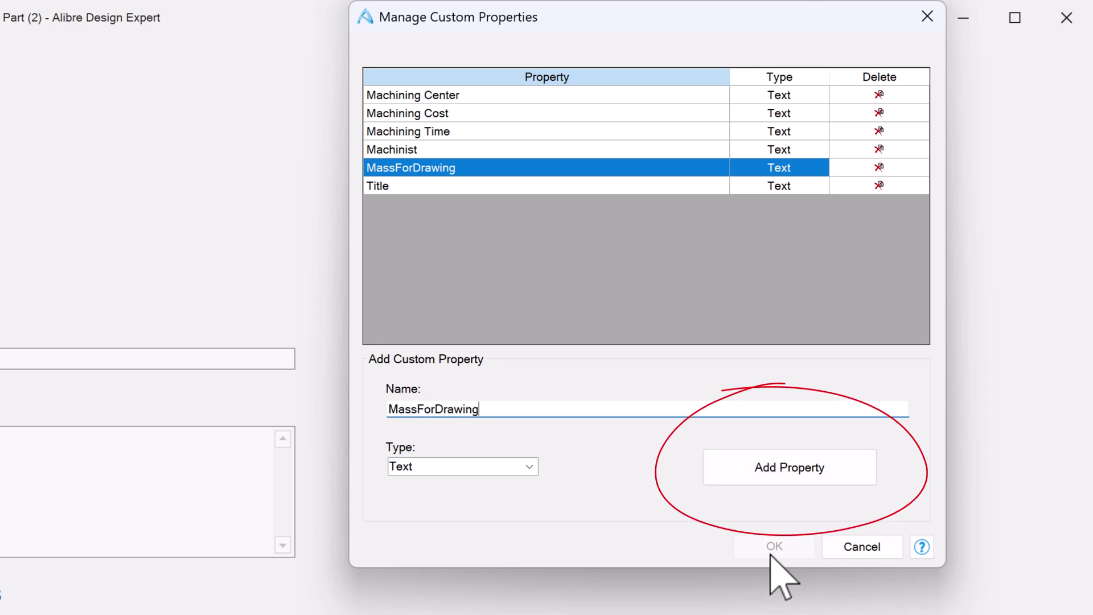
pyautogui.moveTo(536, 409); pyautogui.dragTo(162, 403)
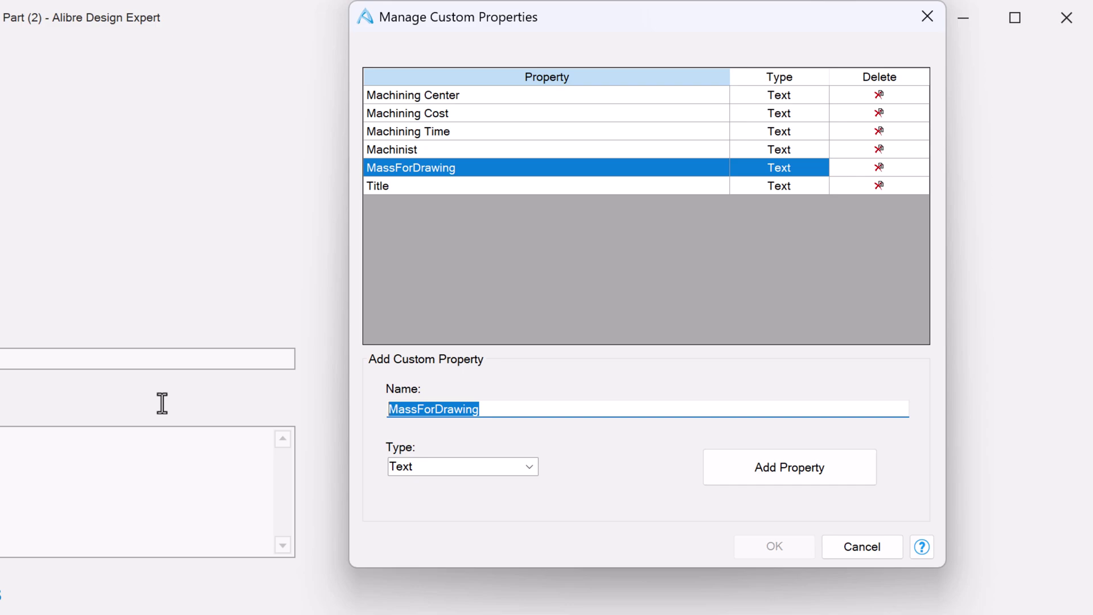
pyautogui.press('BackSpace')
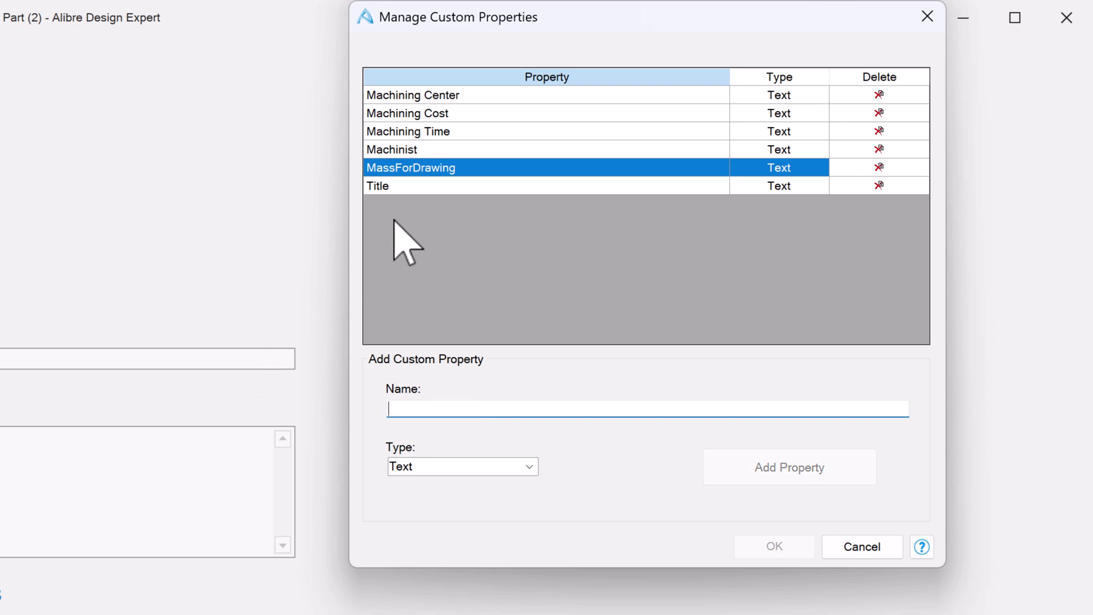
pyautogui.click(888, 551)
# Check the MassForDrawing entry among the new part's custom properties and close the part
pyautogui.click(499, 386)
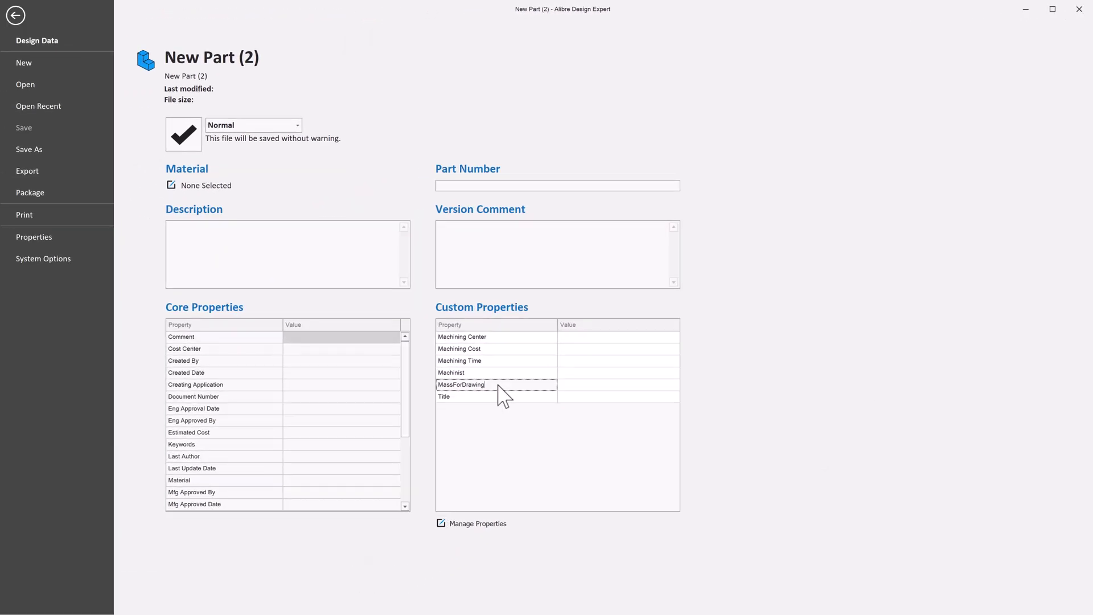
pyautogui.moveTo(498, 386); pyautogui.dragTo(443, 386)
pyautogui.click(510, 420)
pyautogui.click(1088, 6)
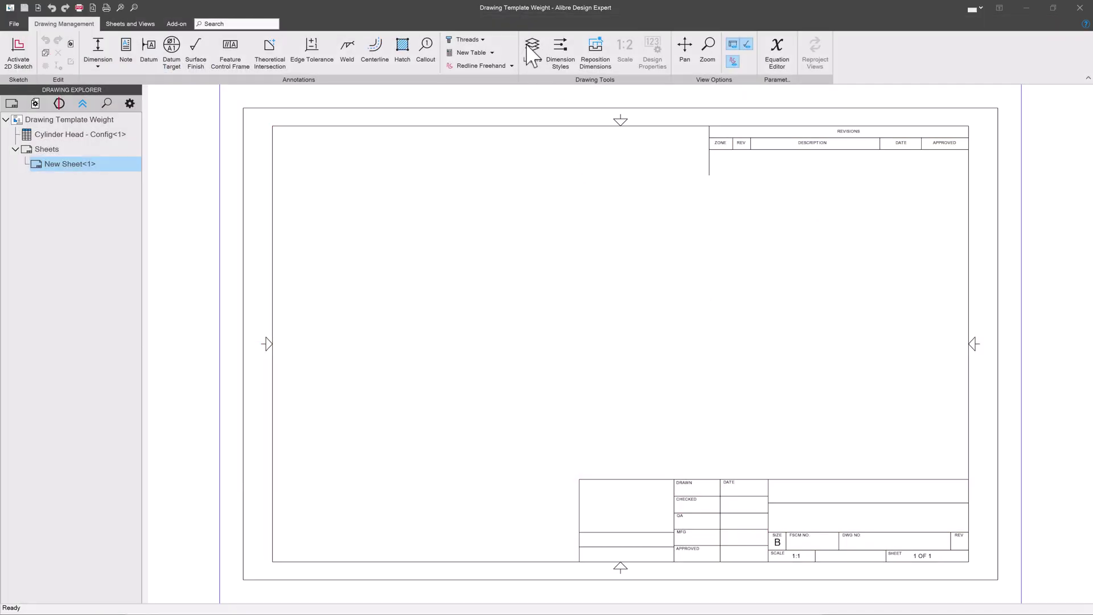
# Activate a sketch on the template's sheet and insert a Property Value field for MassForDrawing
pyautogui.rightClick(367, 189)
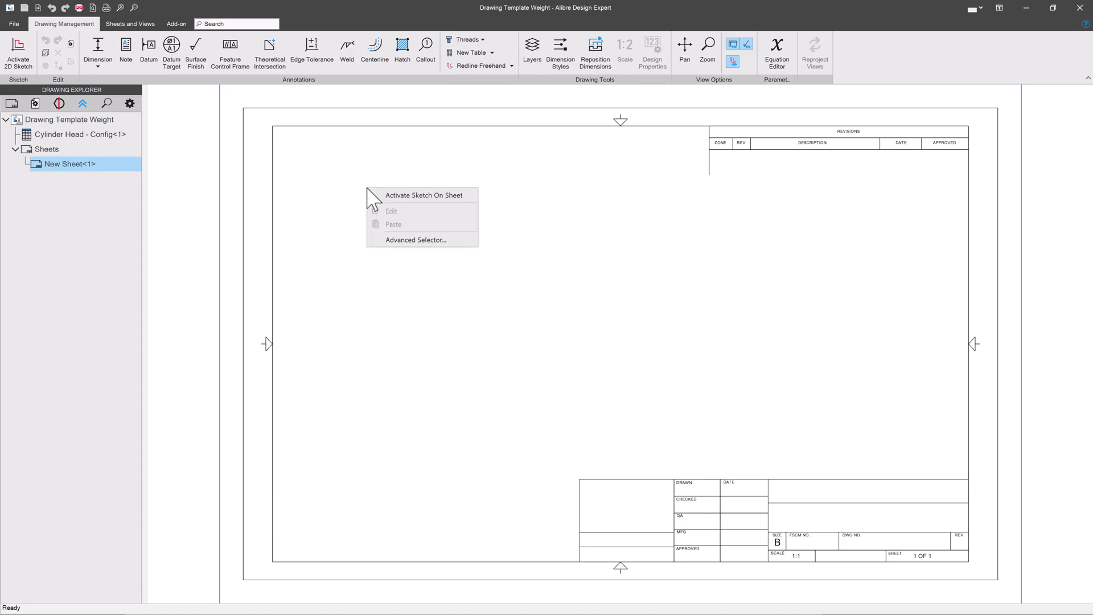
pyautogui.click(392, 196)
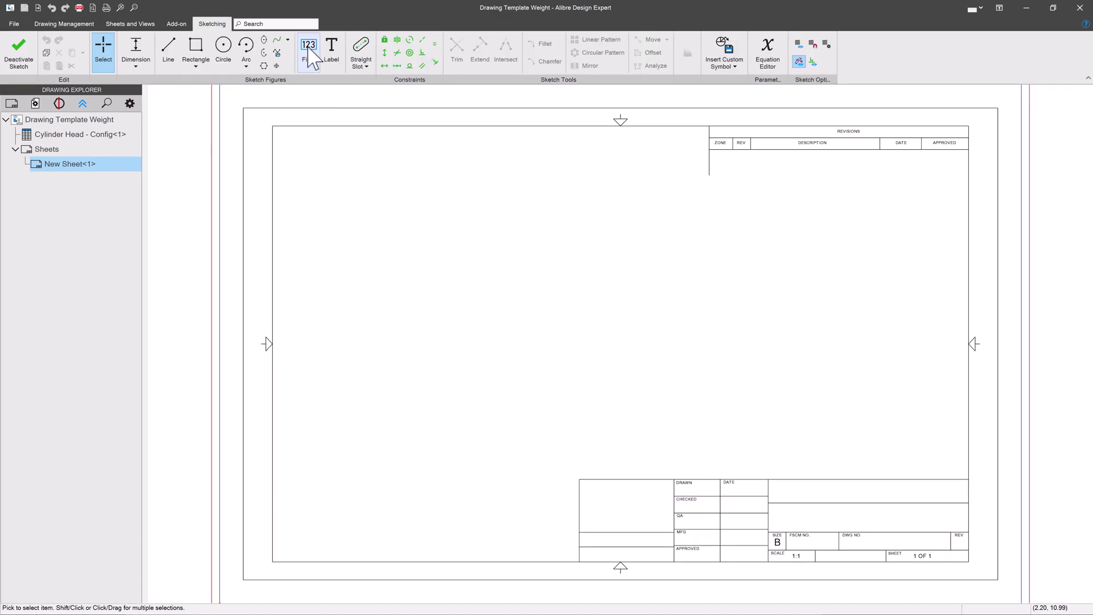
pyautogui.click(309, 55)
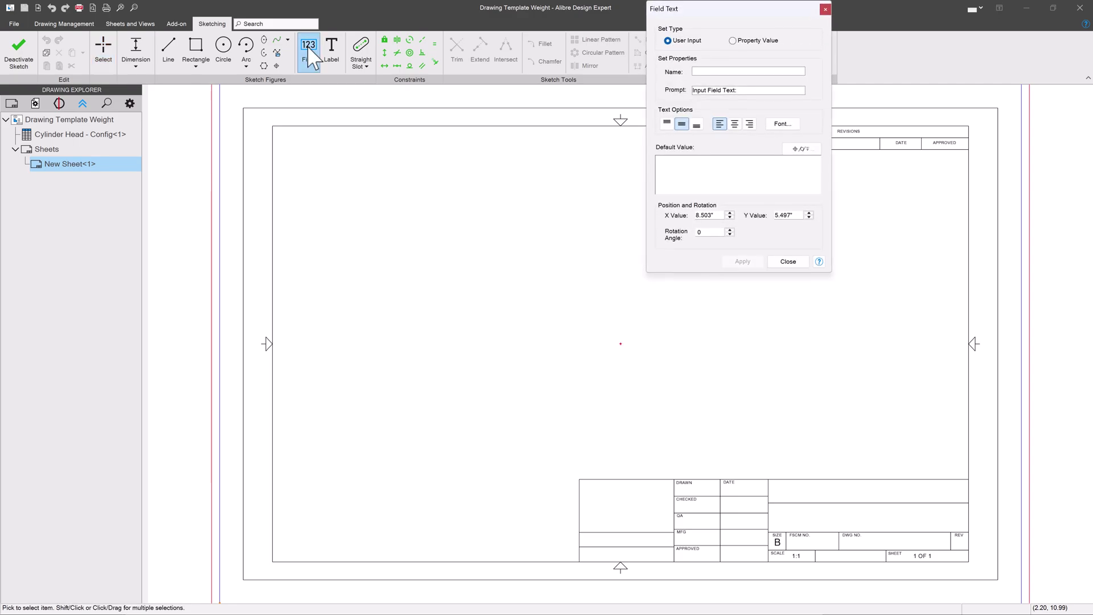
pyautogui.click(733, 41)
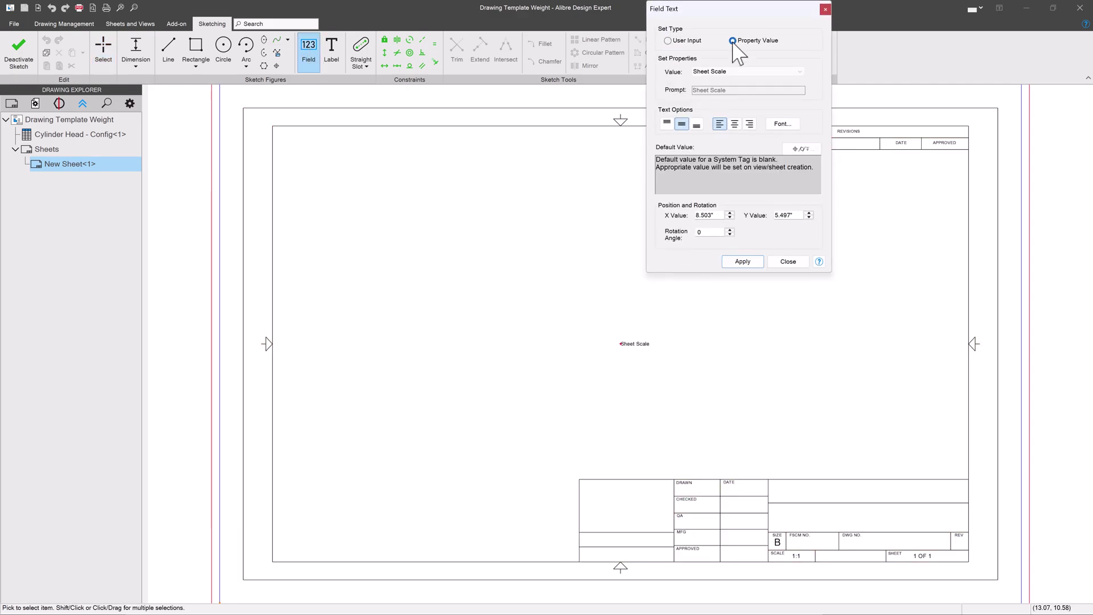
pyautogui.click(737, 72)
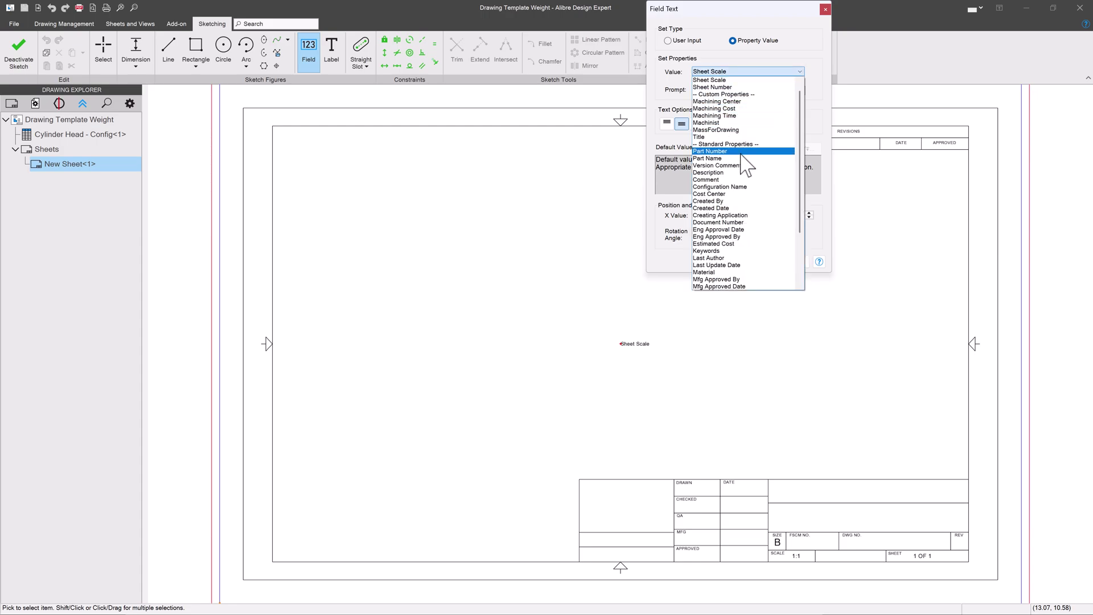
pyautogui.click(726, 131)
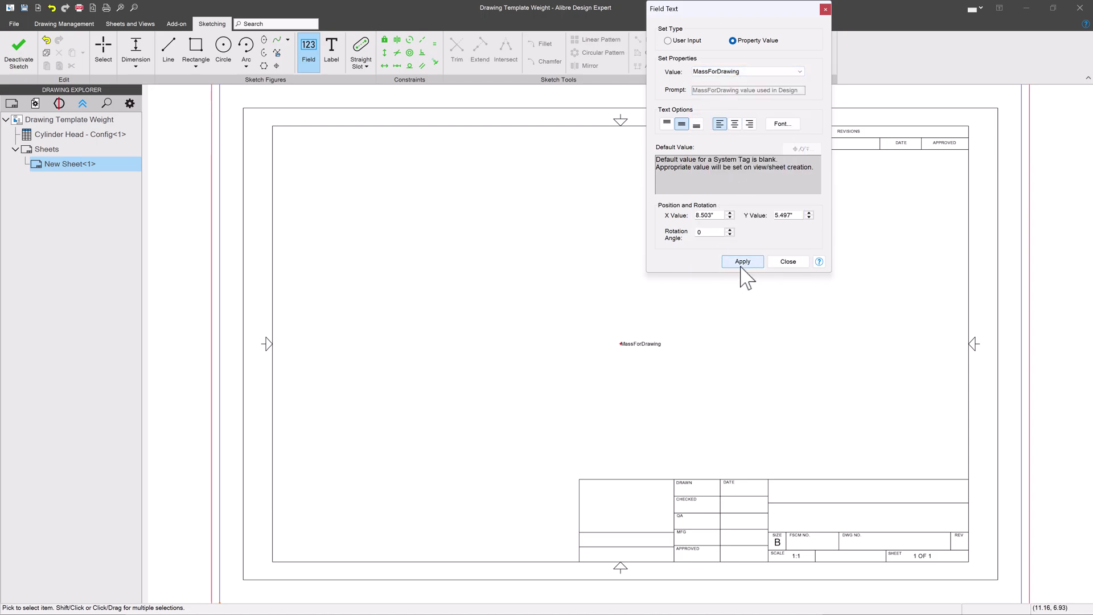
pyautogui.click(791, 262)
# Move the MassForDrawing field into the title block's empty cell between SCALE and SHEET and centre it there
pyautogui.scroll(-4, 720, 306)
pyautogui.scroll(3, 852, 490)
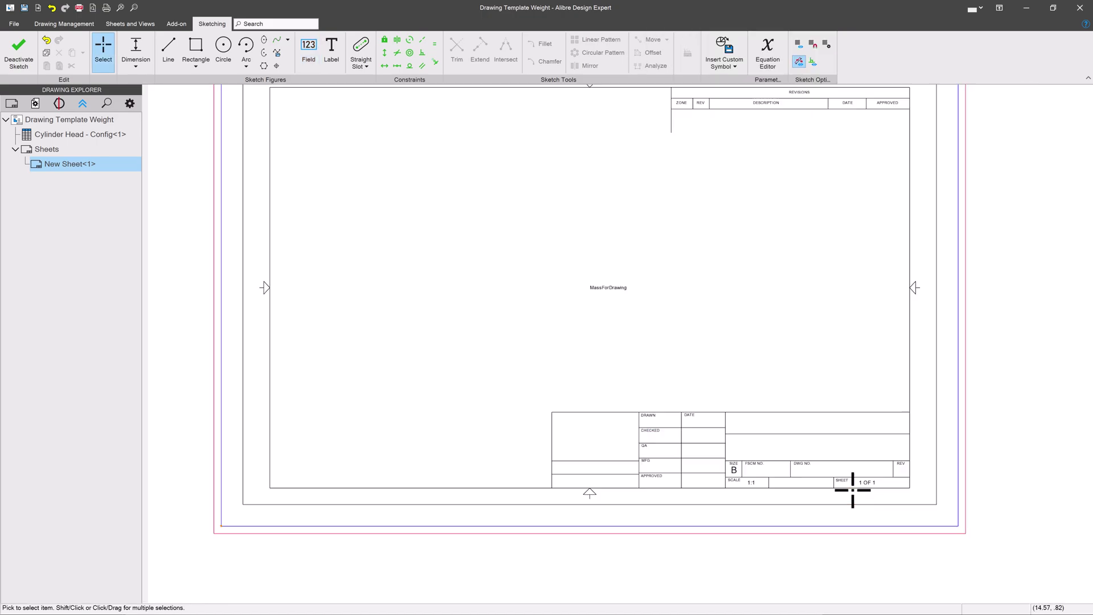
pyautogui.scroll(2, 853, 490)
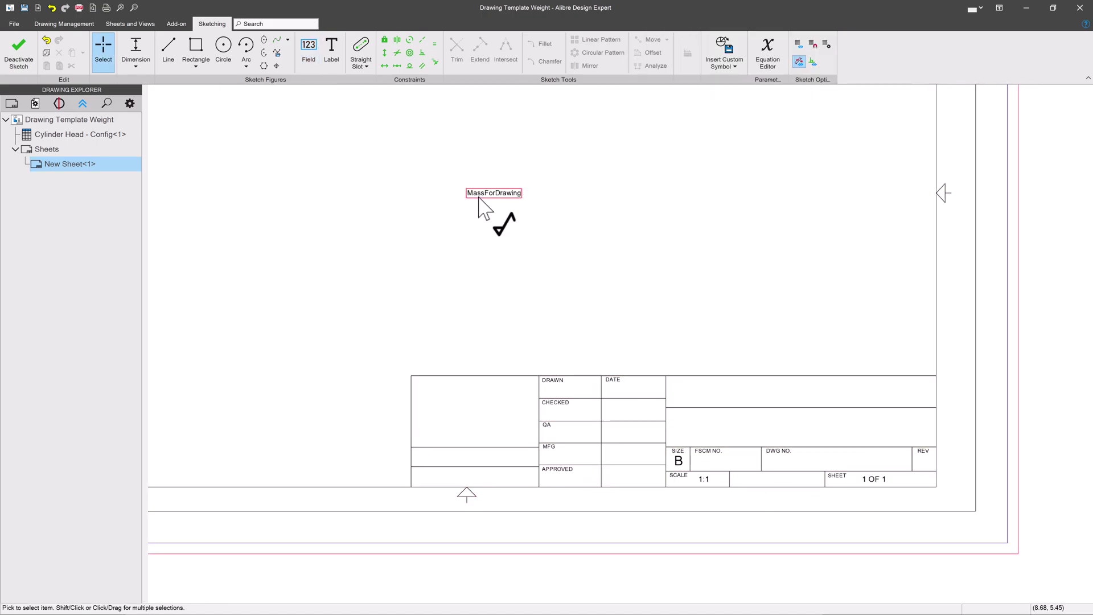
pyautogui.moveTo(478, 198); pyautogui.dragTo(760, 483)
pyautogui.scroll(4, 771, 515)
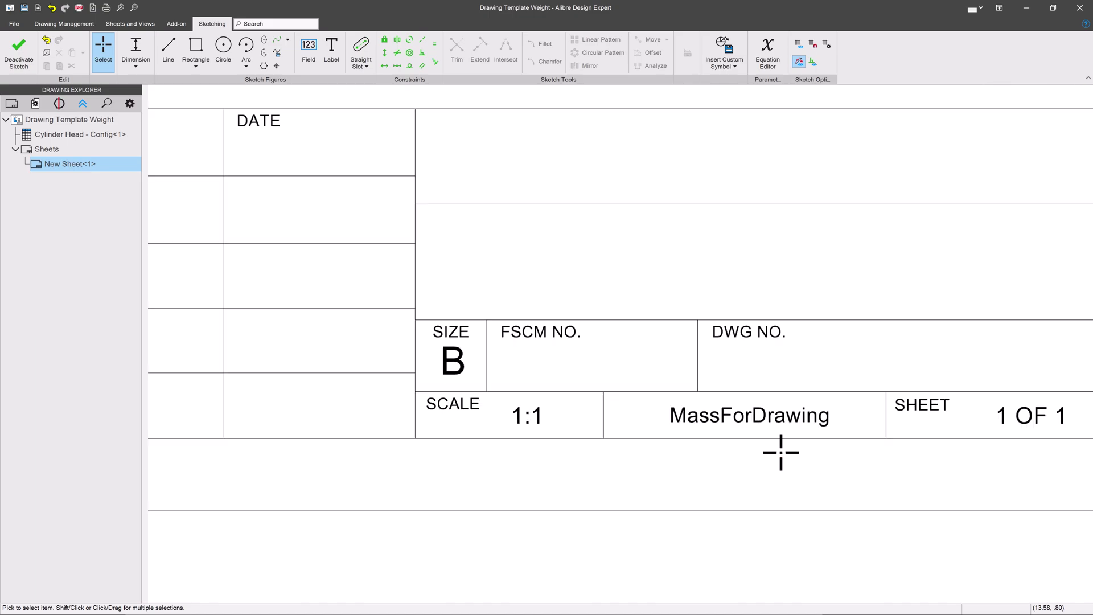
pyautogui.scroll(1, 780, 453)
pyautogui.moveTo(750, 408); pyautogui.dragTo(775, 424)
pyautogui.scroll(-4, 757, 467)
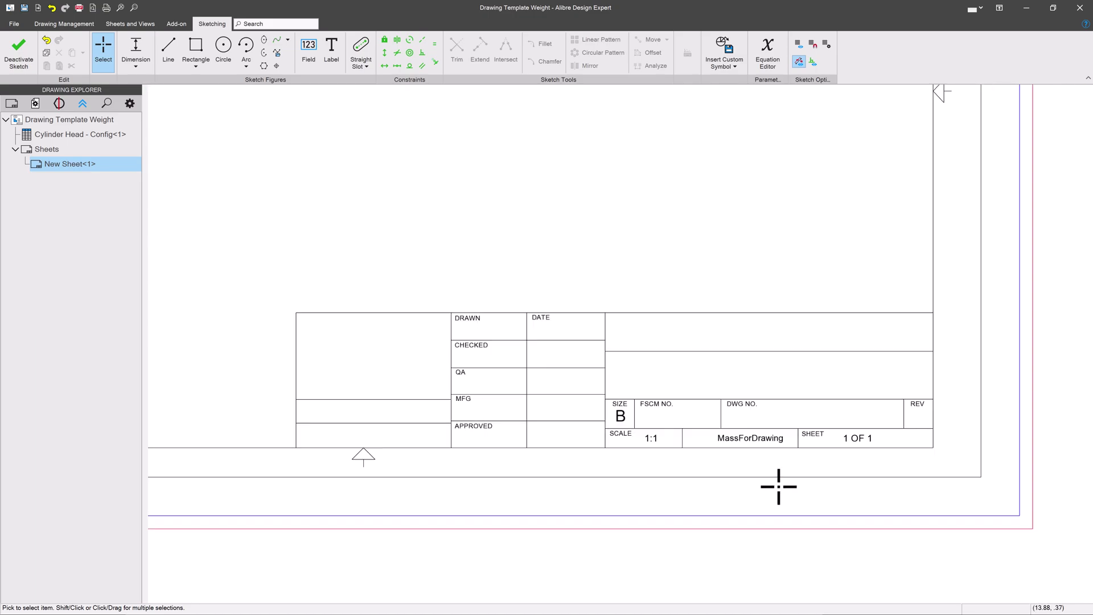
pyautogui.scroll(-2, 777, 486)
pyautogui.scroll(-2, 622, 320)
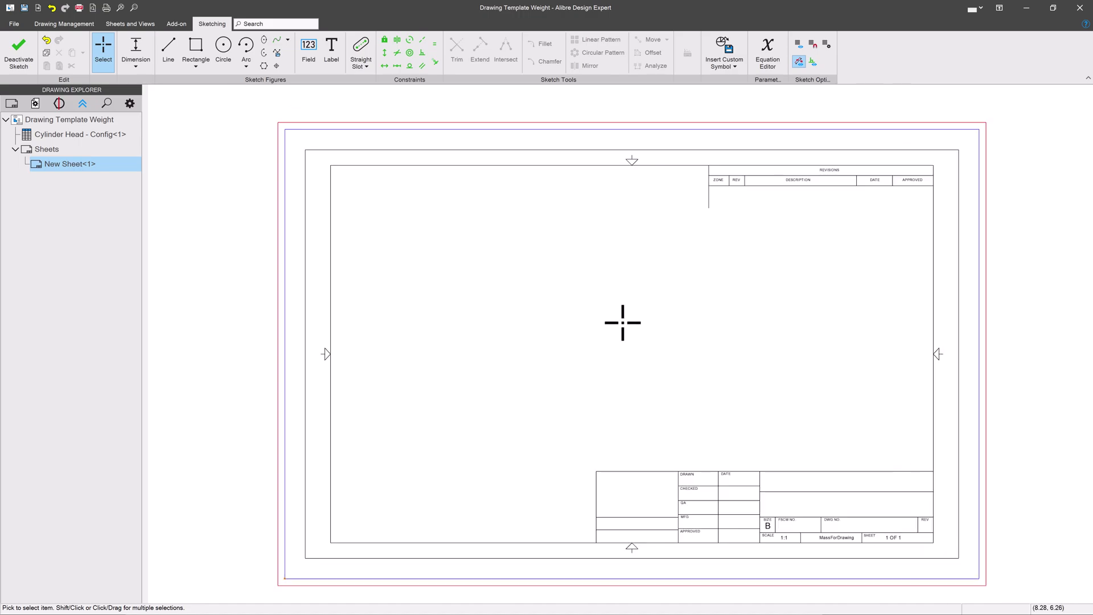
# Deactivate the sheet sketch, then save and close the drawing template
pyautogui.click(27, 51)
pyautogui.click(25, 7)
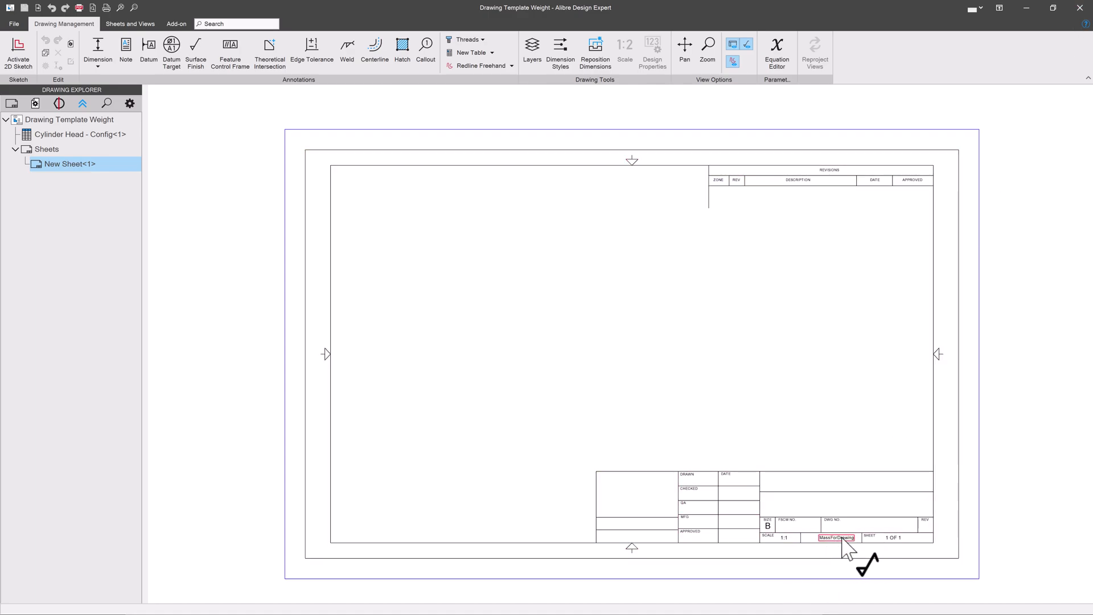
pyautogui.click(1080, 8)
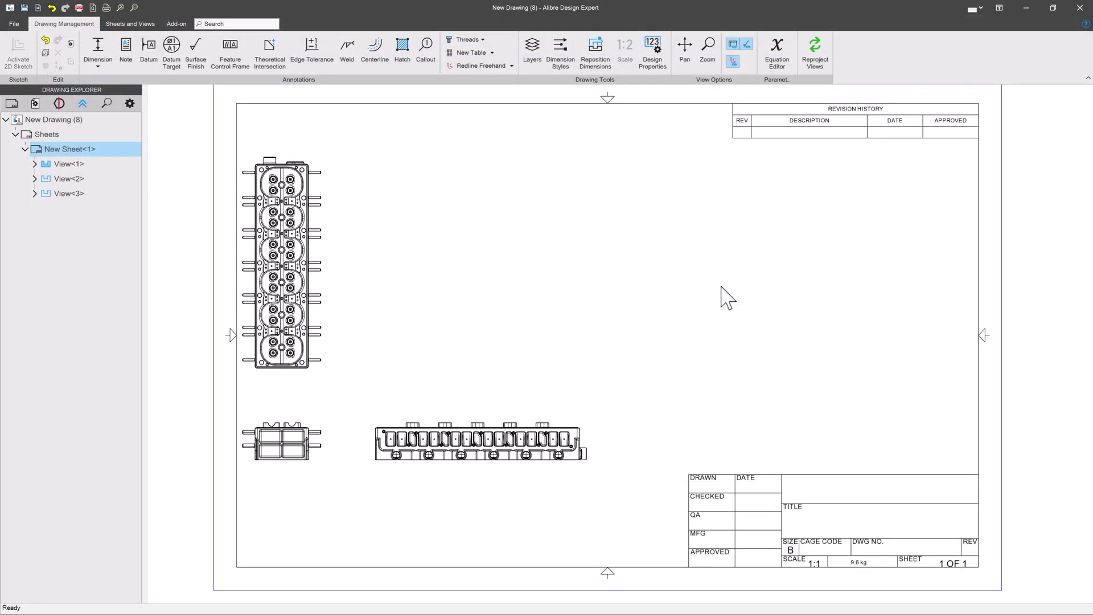
# Close New Drawing (8) without saving its changes
pyautogui.click(1081, 8)
pyautogui.click(555, 333)
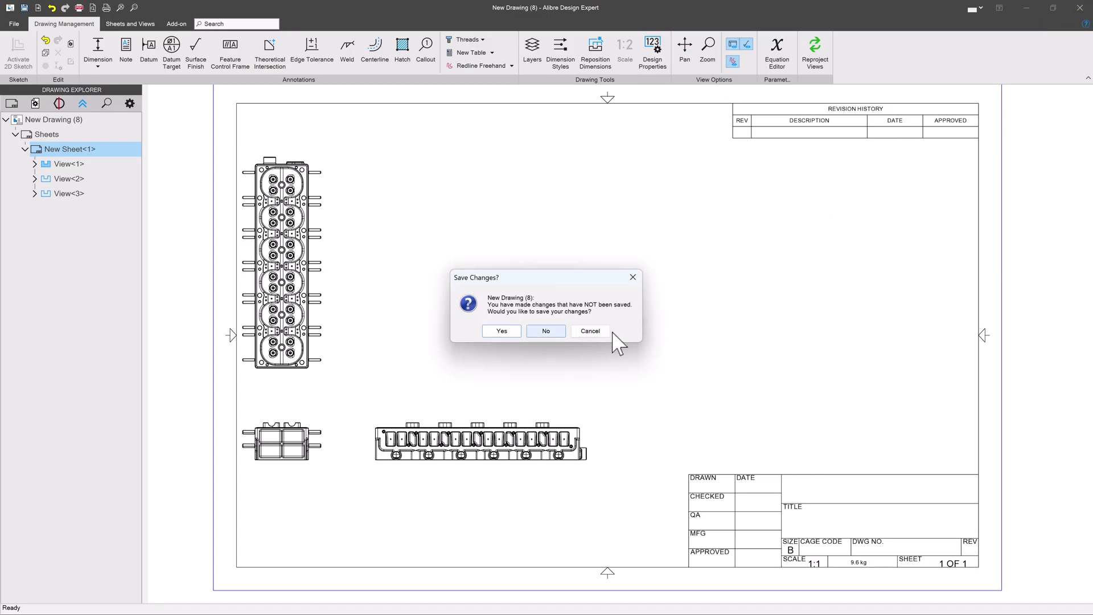
# Launch Alibre Script in the Cylinder Head part and create a new empty script
pyautogui.scroll(1, 950, 264)
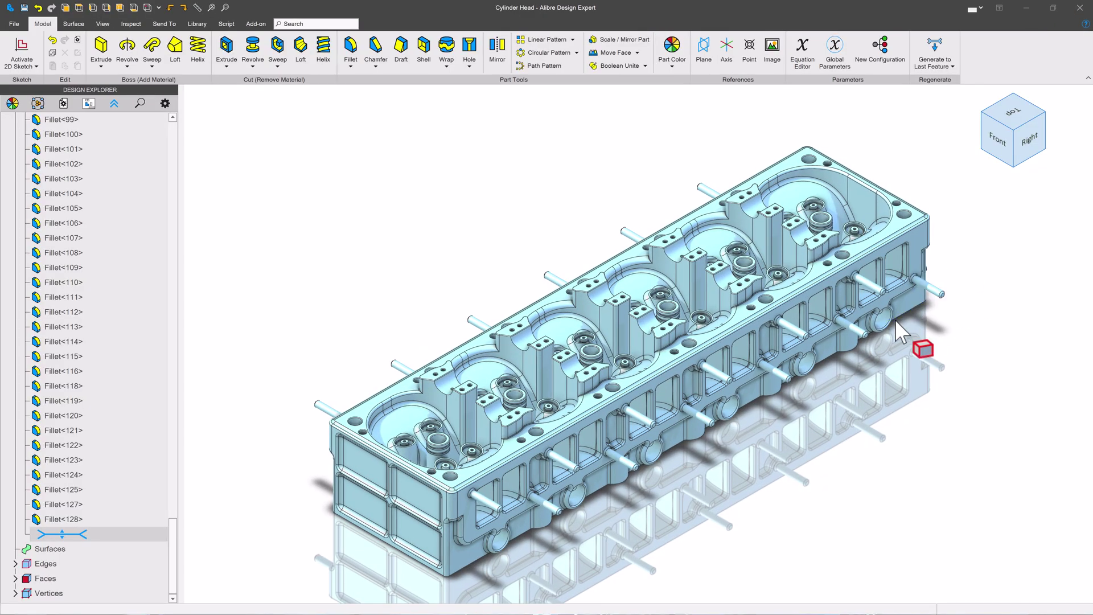
pyautogui.moveTo(875, 304); pyautogui.dragTo(854, 251, button='middle')
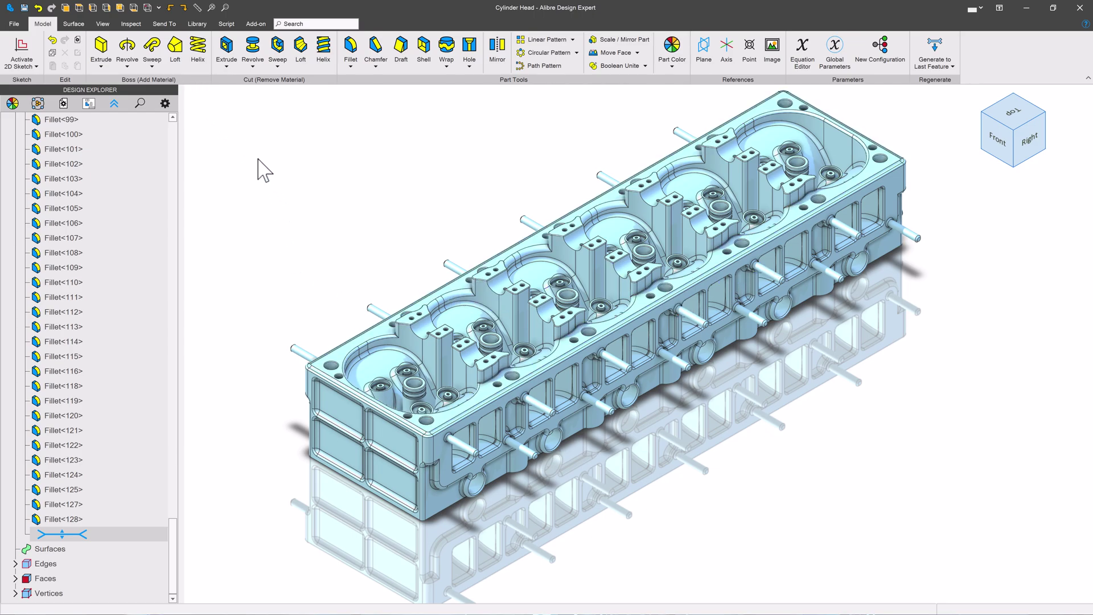
pyautogui.click(227, 24)
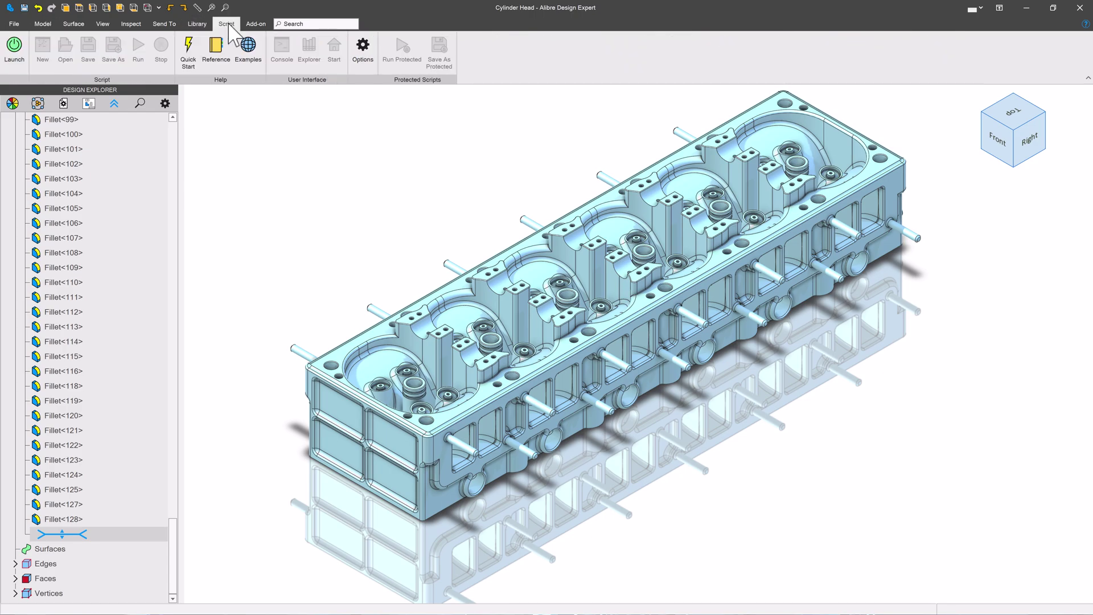
pyautogui.click(16, 63)
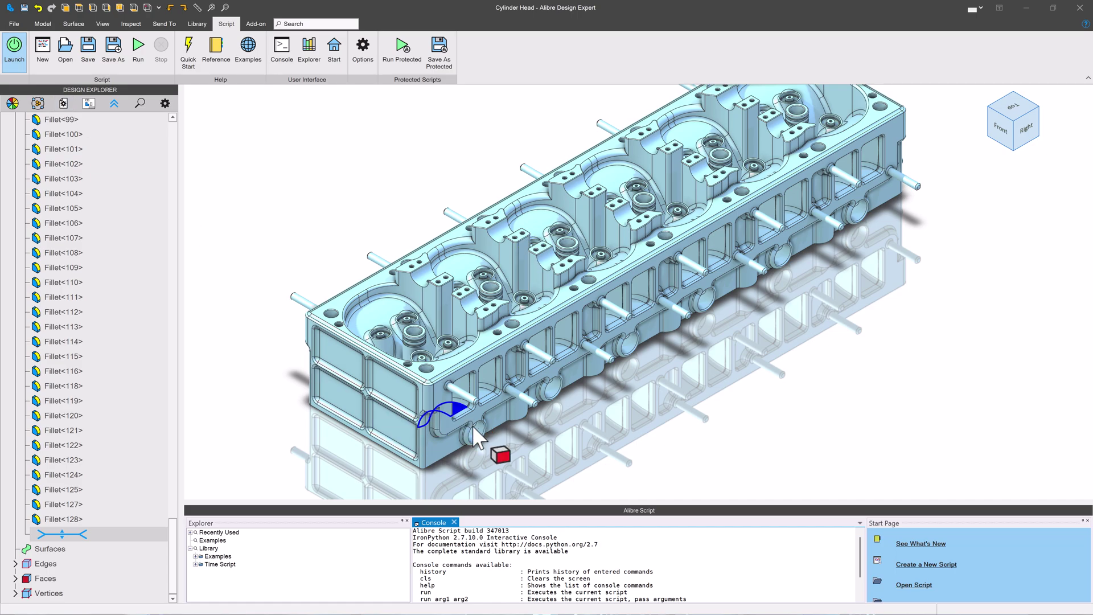
pyautogui.click(43, 48)
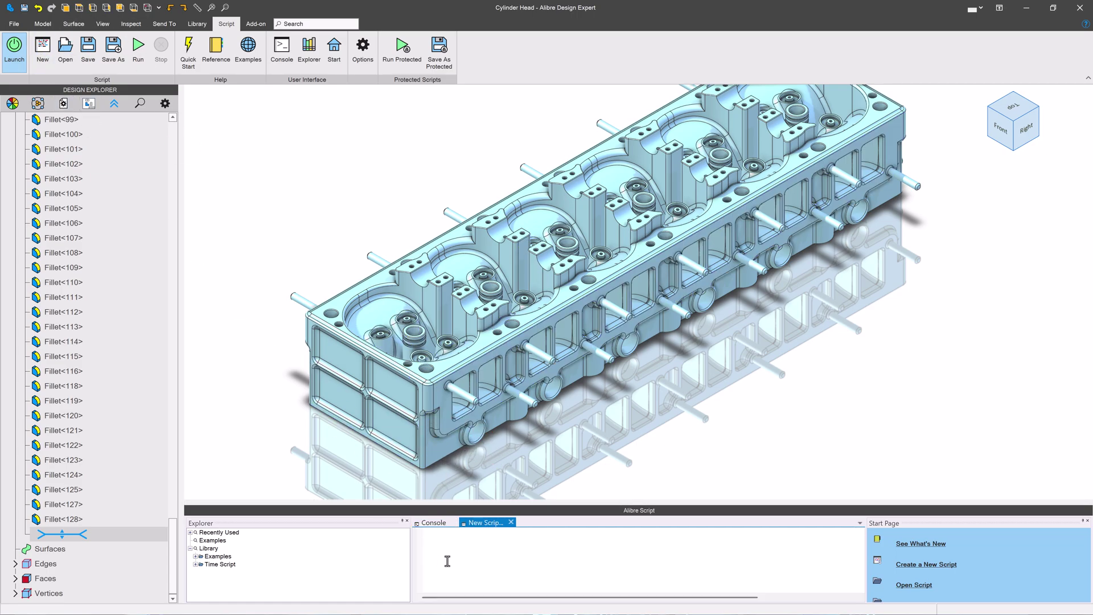
# Paste the mass-property code defining the kg, g and lb units into the new script and run it
pyautogui.hotkey('ctrl', 'v')
pyautogui.scroll(15, 448, 561)
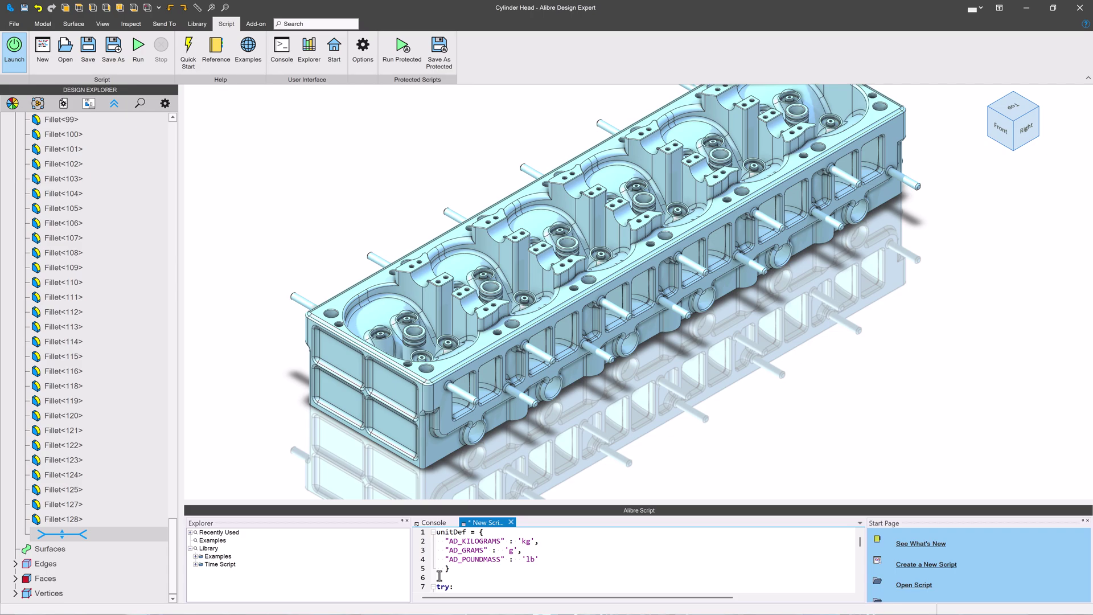
pyautogui.scroll(-5, 479, 576)
pyautogui.scroll(5, 478, 576)
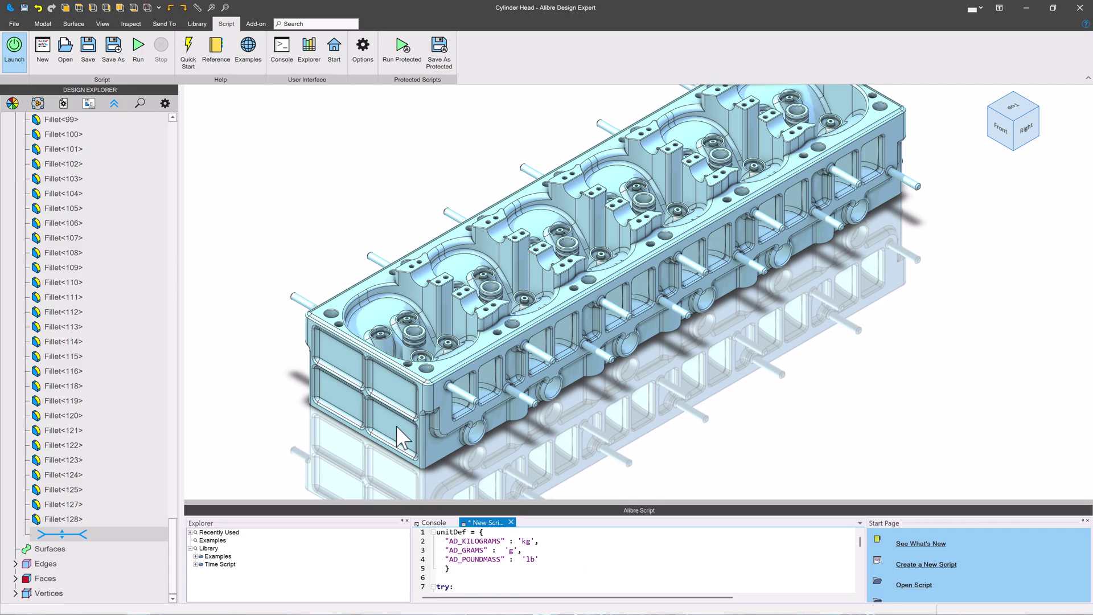
pyautogui.click(139, 48)
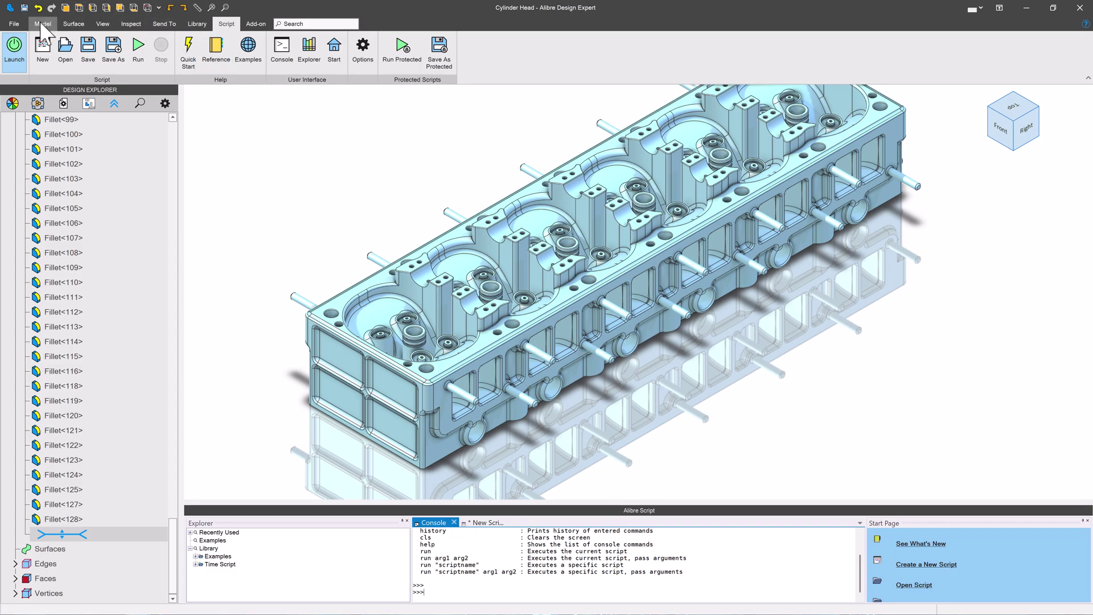
# Check the MassForDrawing value in the part's custom properties, and return to the model
pyautogui.click(13, 23)
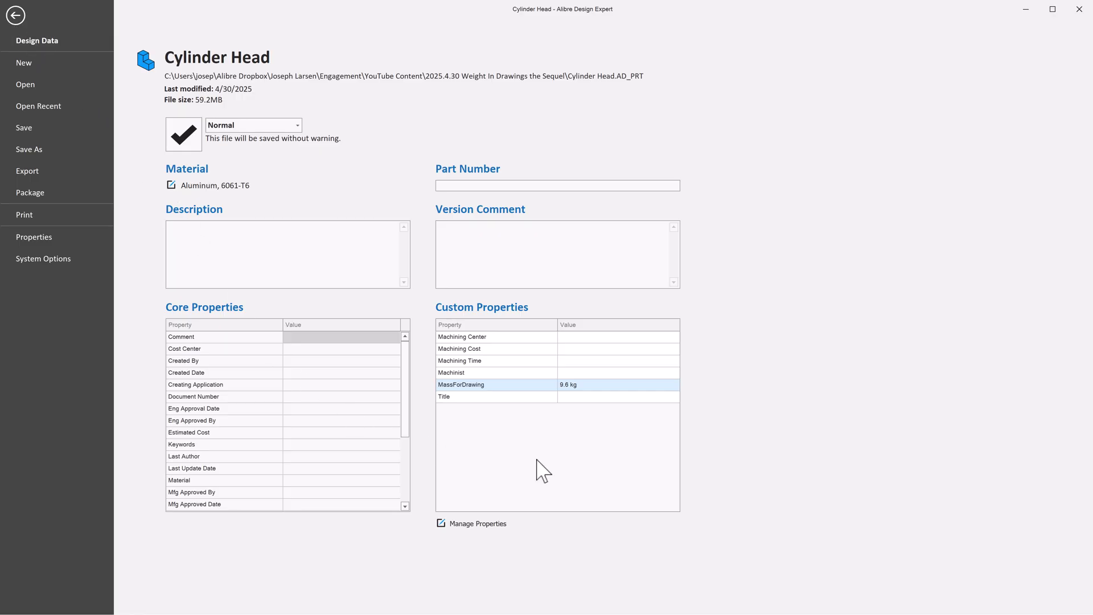
pyautogui.click(600, 386)
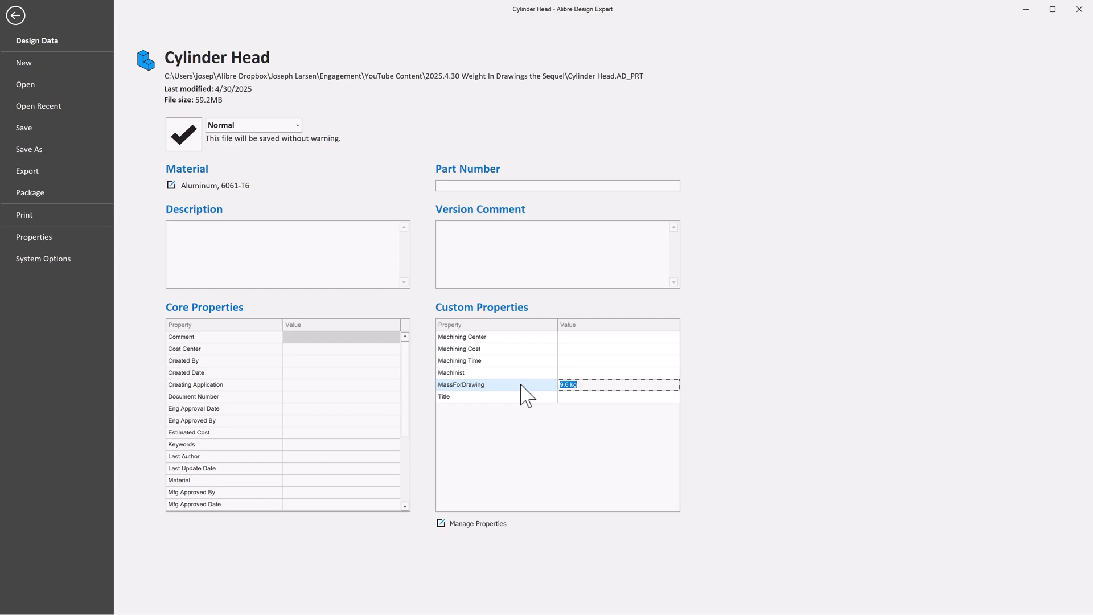
pyautogui.click(21, 13)
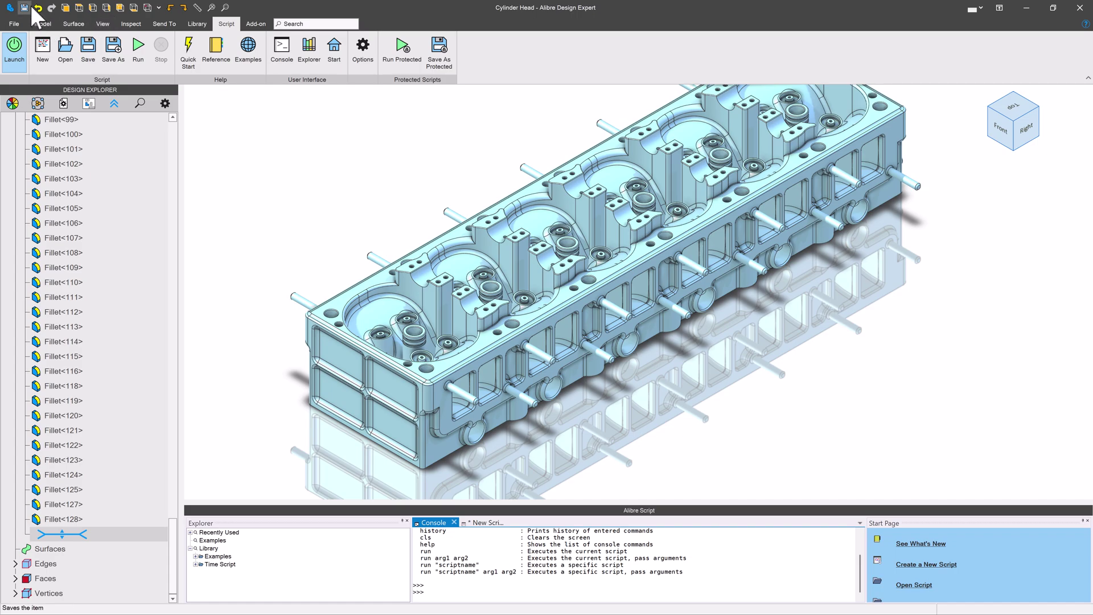
# Make a drawing of the part on the Drawing Template Weight template and place its top, front and right views at 1:5 scale
pyautogui.click(163, 25)
pyautogui.click(66, 50)
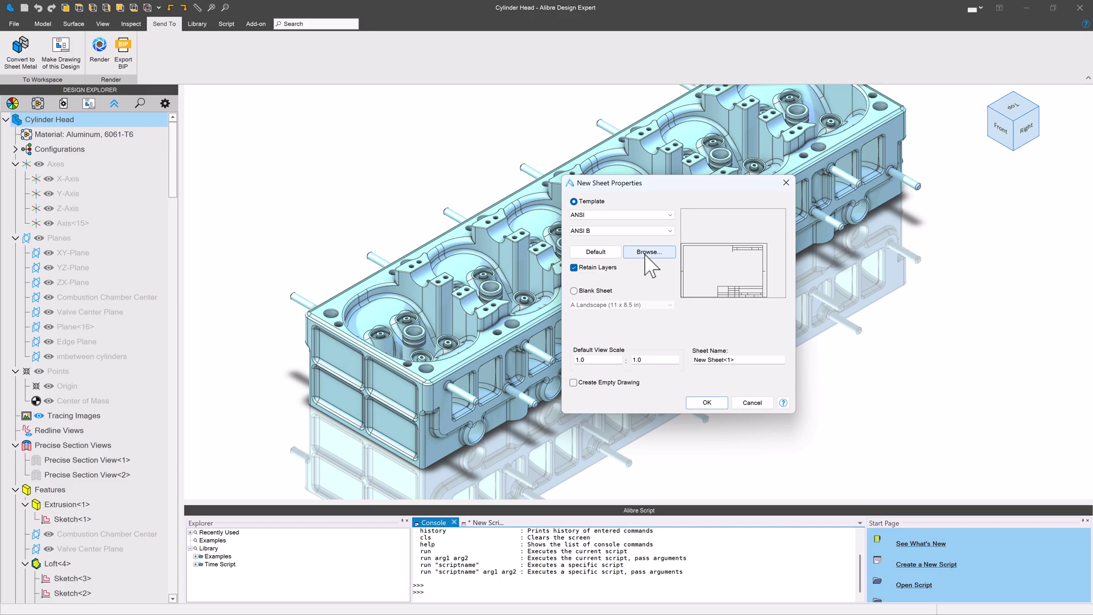
pyautogui.click(647, 253)
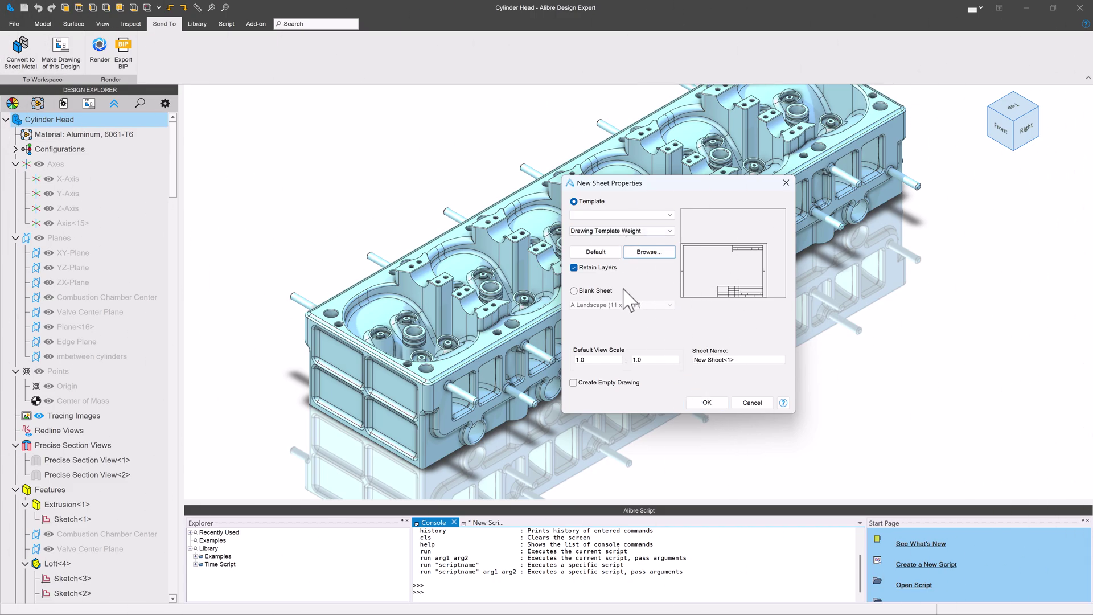
pyautogui.click(706, 402)
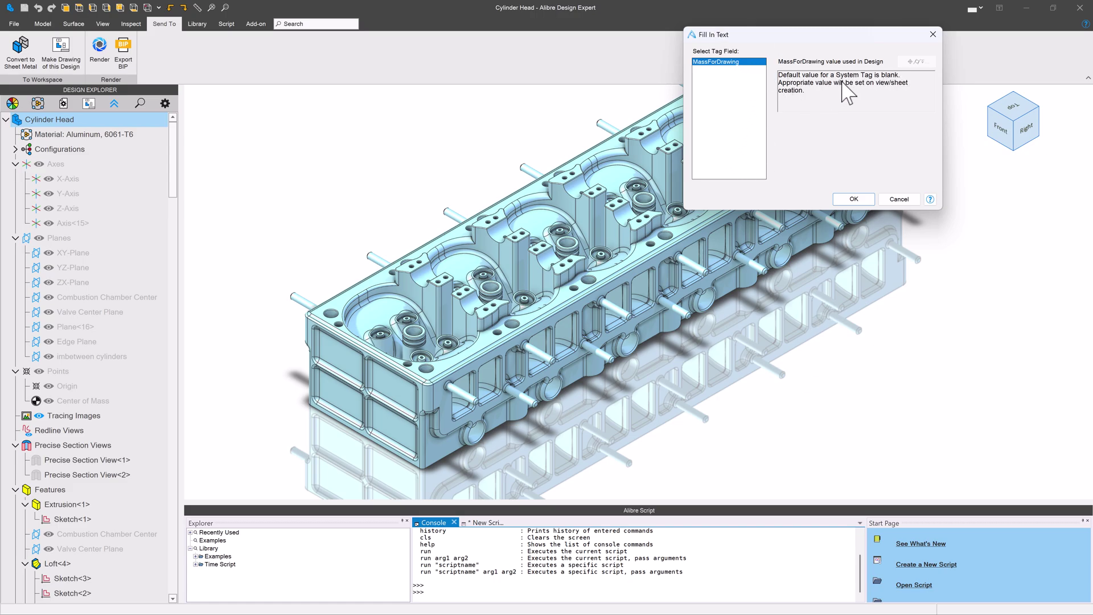
pyautogui.click(853, 198)
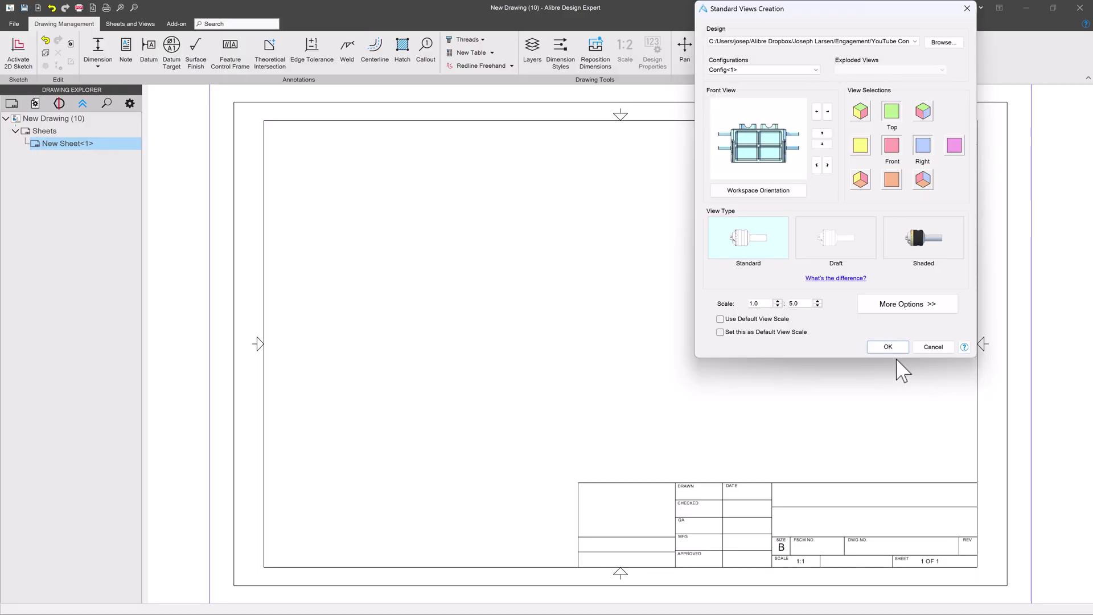
pyautogui.click(895, 346)
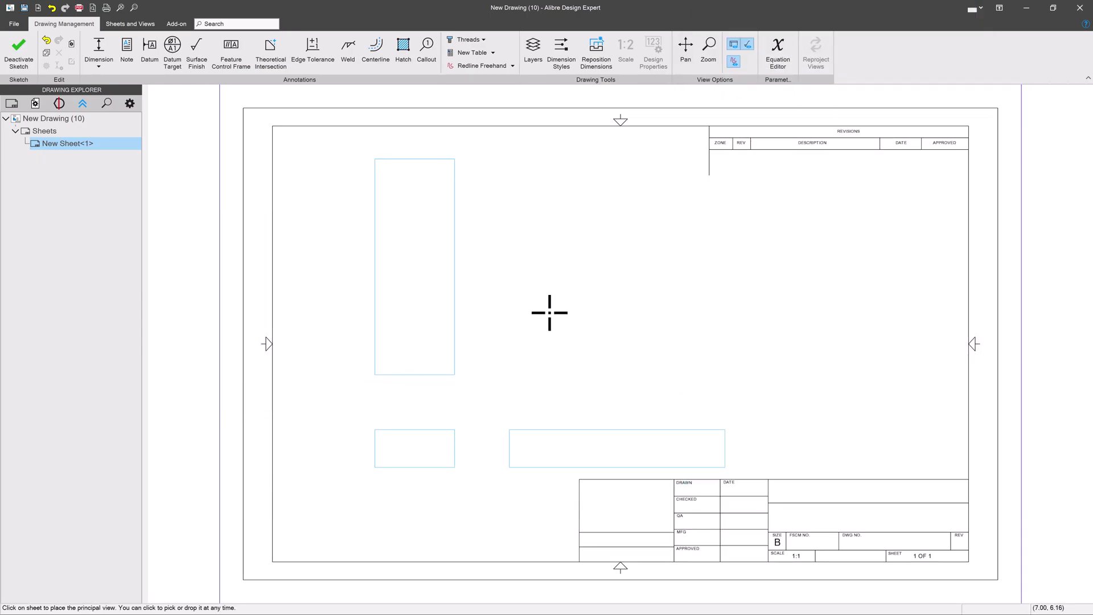
pyautogui.click(478, 297)
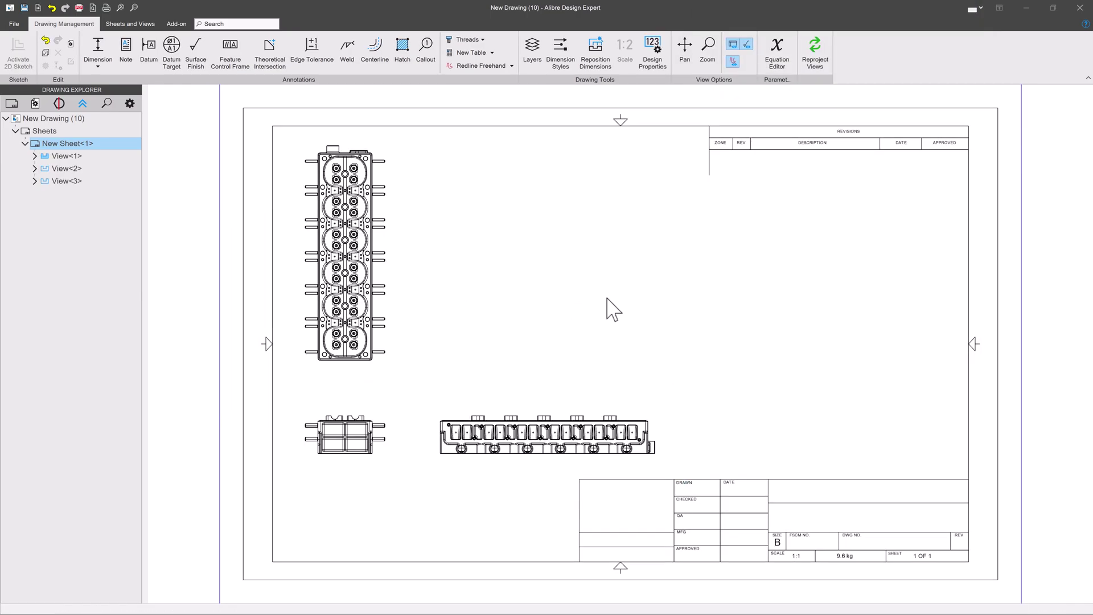
# Examine the weight entry between SCALE and SHEET in the drawing's title block
pyautogui.scroll(-2, 805, 480)
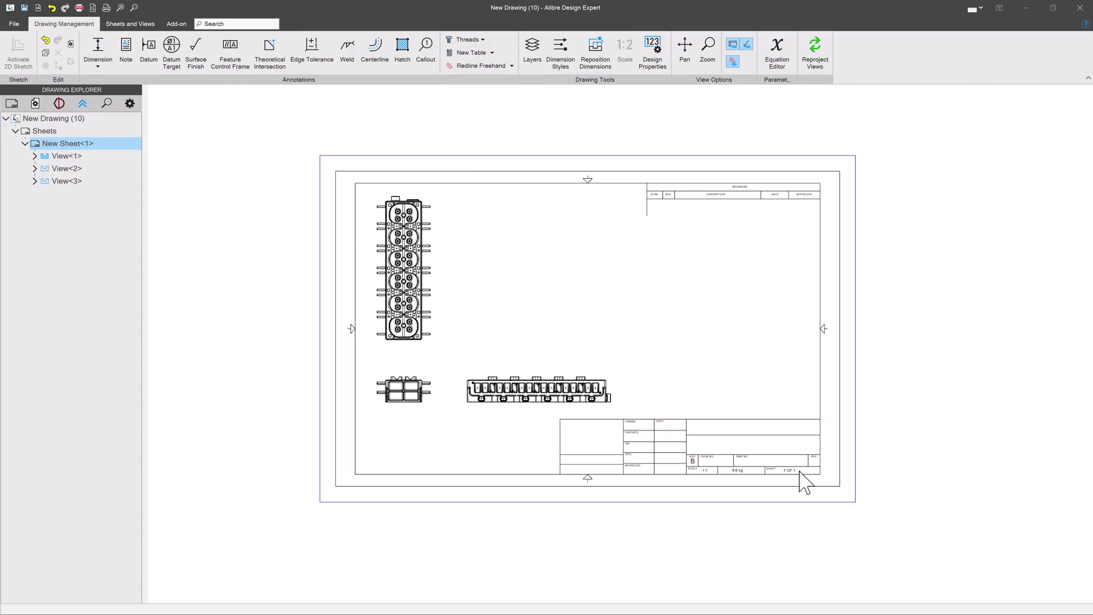
pyautogui.scroll(10, 715, 471)
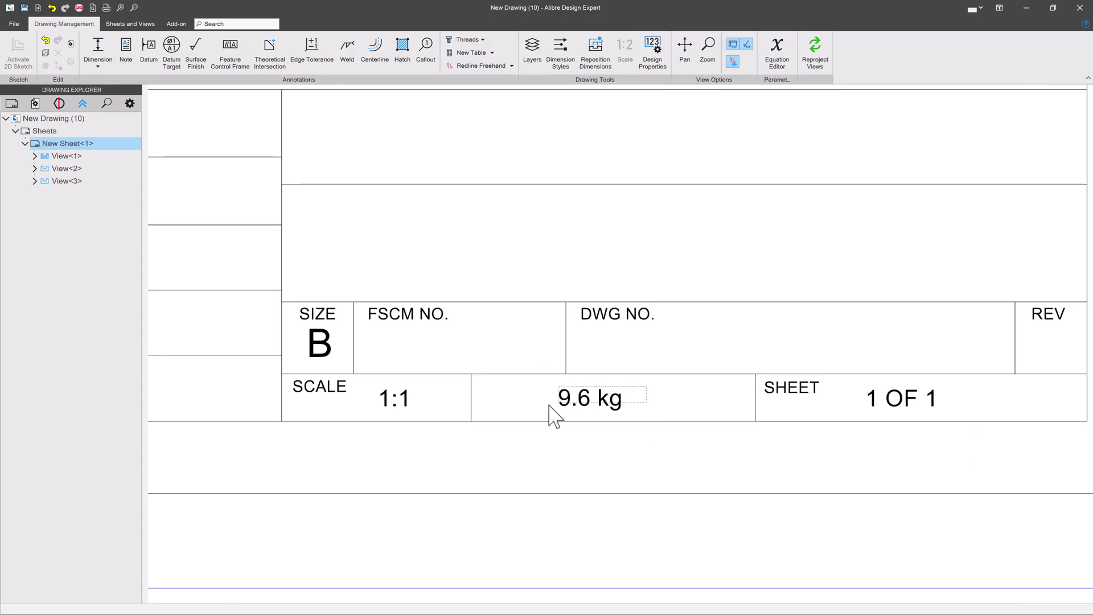
pyautogui.scroll(-2, 715, 470)
pyautogui.scroll(-6, 719, 481)
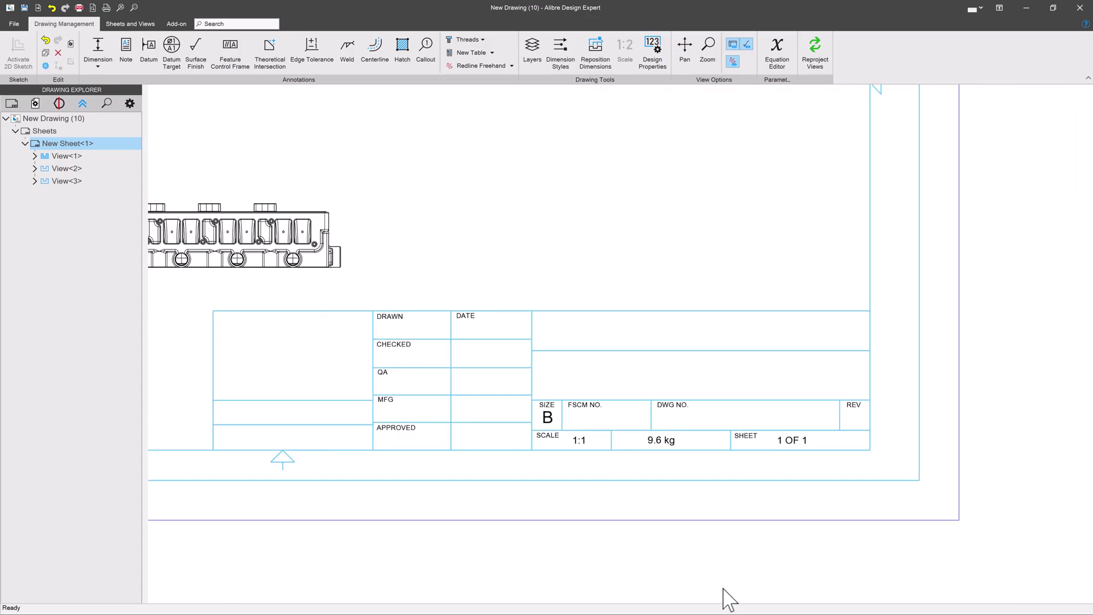
pyautogui.scroll(2, 435, 453)
pyautogui.scroll(-2, 450, 460)
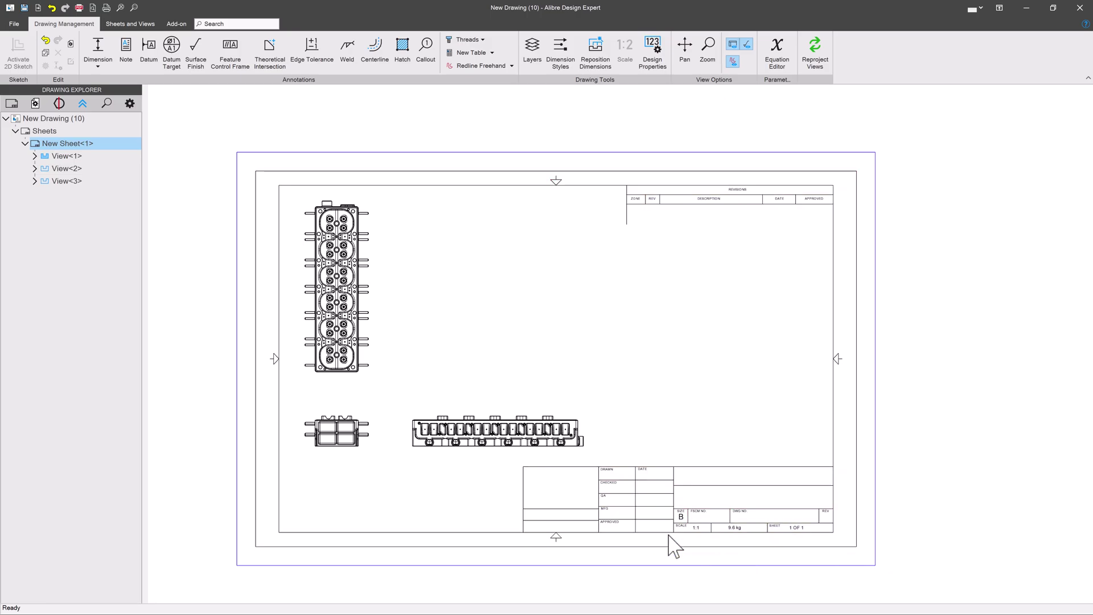
pyautogui.scroll(5, 723, 541)
pyautogui.scroll(-5, 831, 489)
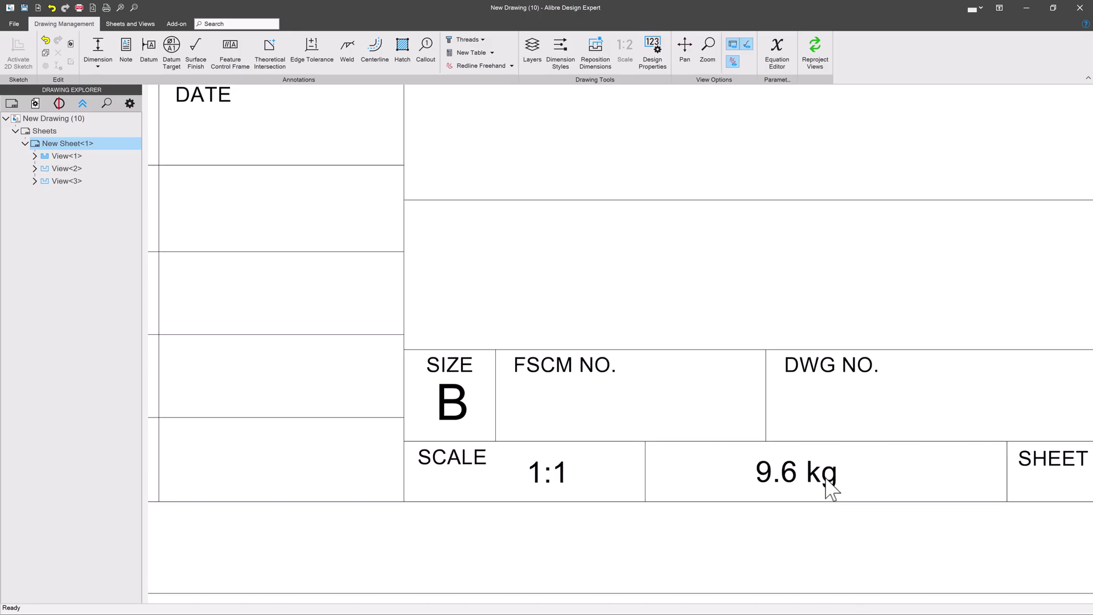
pyautogui.scroll(5, 667, 321)
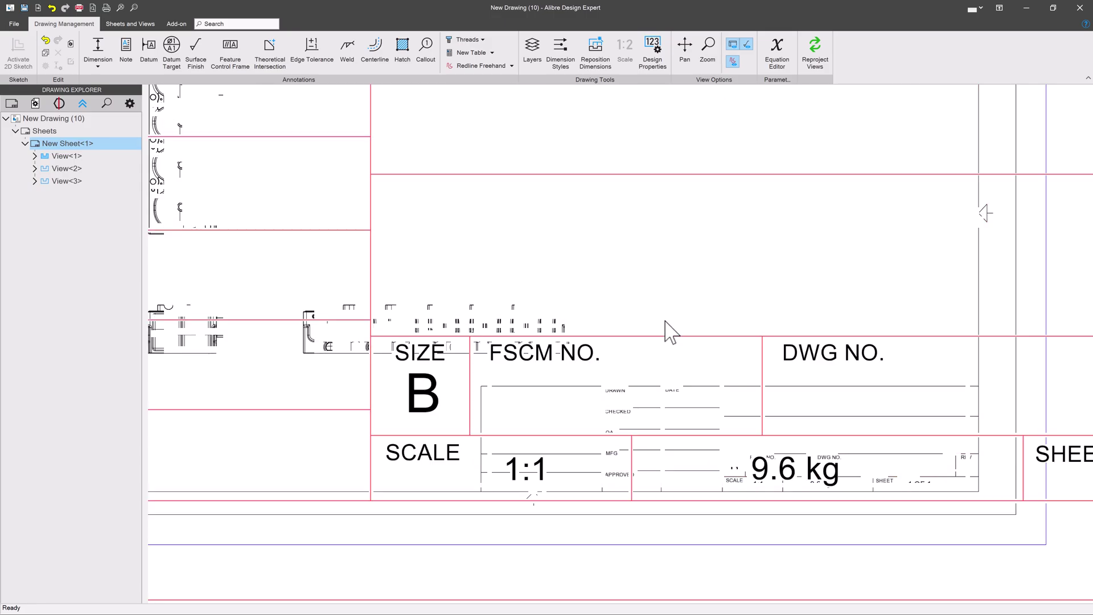
pyautogui.scroll(-5, 605, 393)
pyautogui.scroll(-3, 532, 523)
pyautogui.scroll(1, 547, 330)
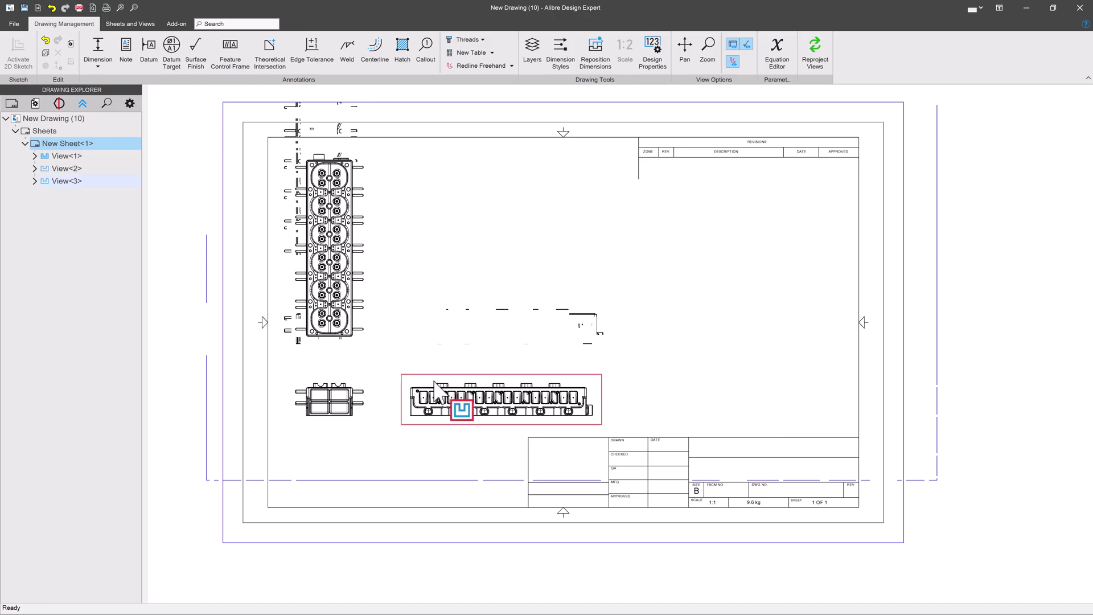
# Open the cylinder head's 3D model for editing from the drawing's right view
pyautogui.rightClick(416, 381)
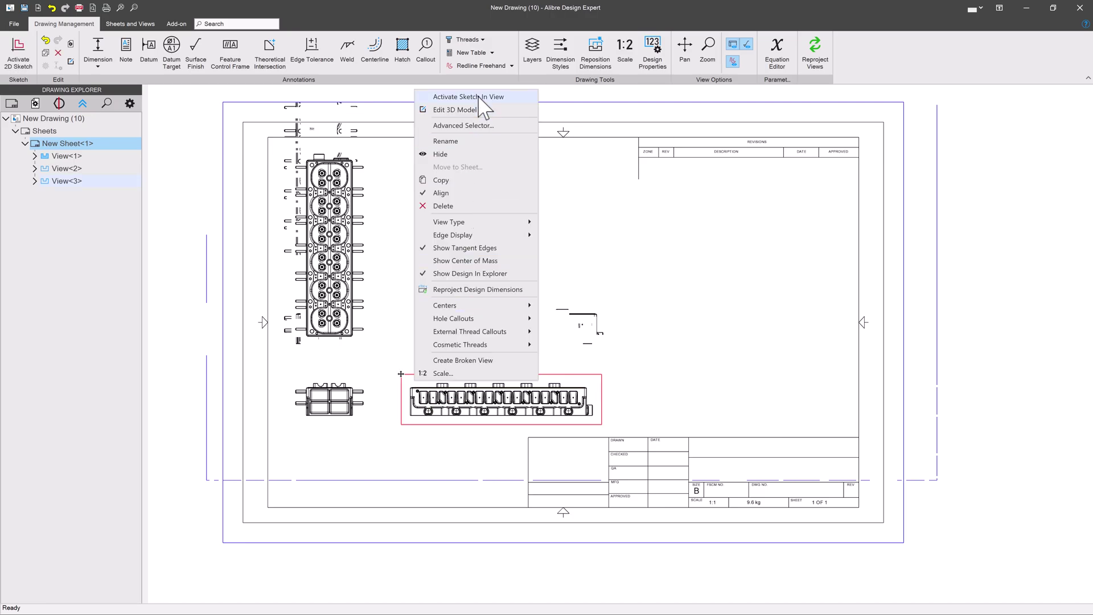
pyautogui.click(461, 112)
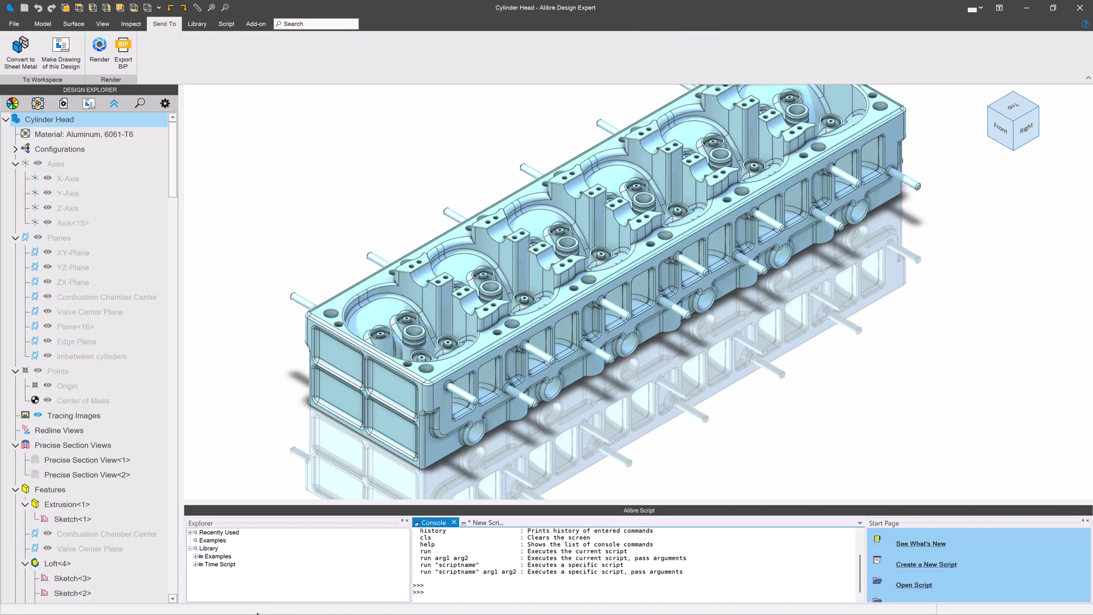
# Show the Alibre Script Library folder in File Explorer, and move its window out of the way
pyautogui.rightClick(209, 549)
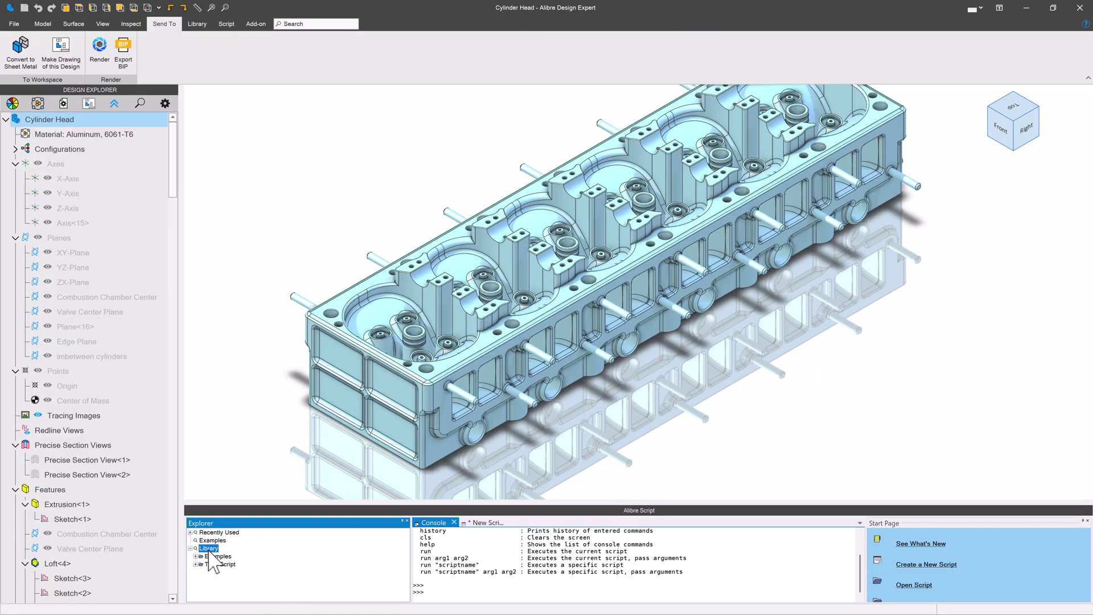
pyautogui.click(256, 556)
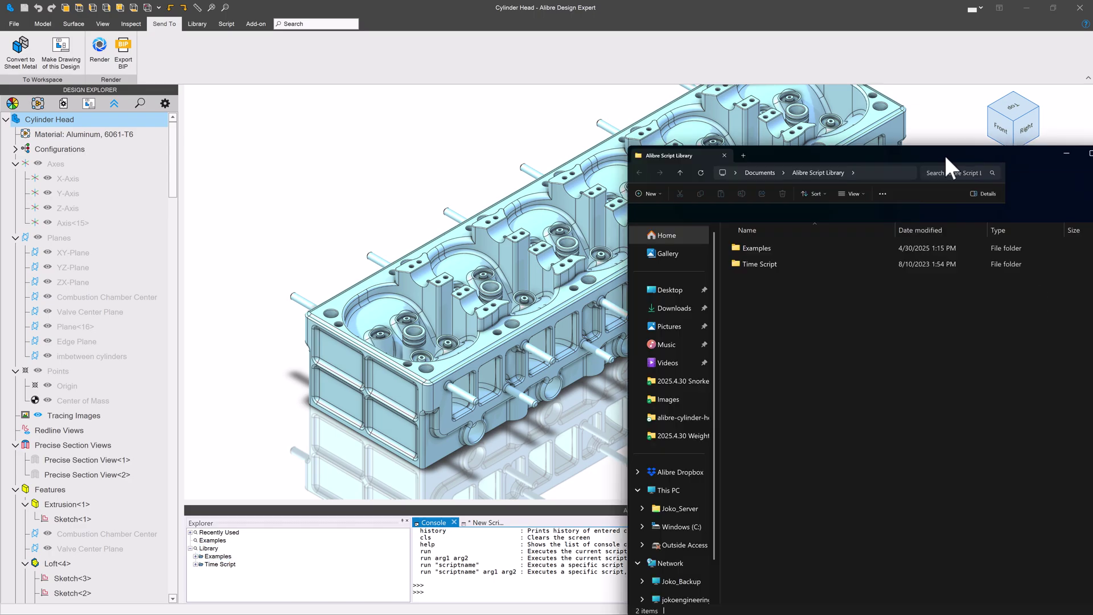
pyautogui.moveTo(944, 152); pyautogui.dragTo(1092, 145)
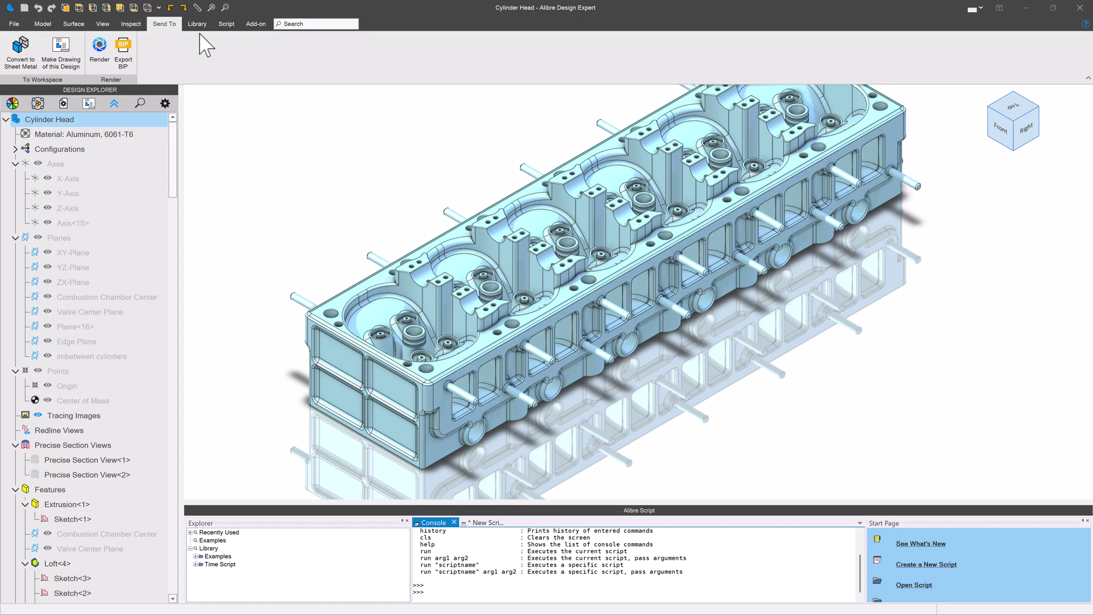
# Begin saving the script as a new file, creating and opening a Weight Script folder in the Alibre Script Library
pyautogui.click(226, 24)
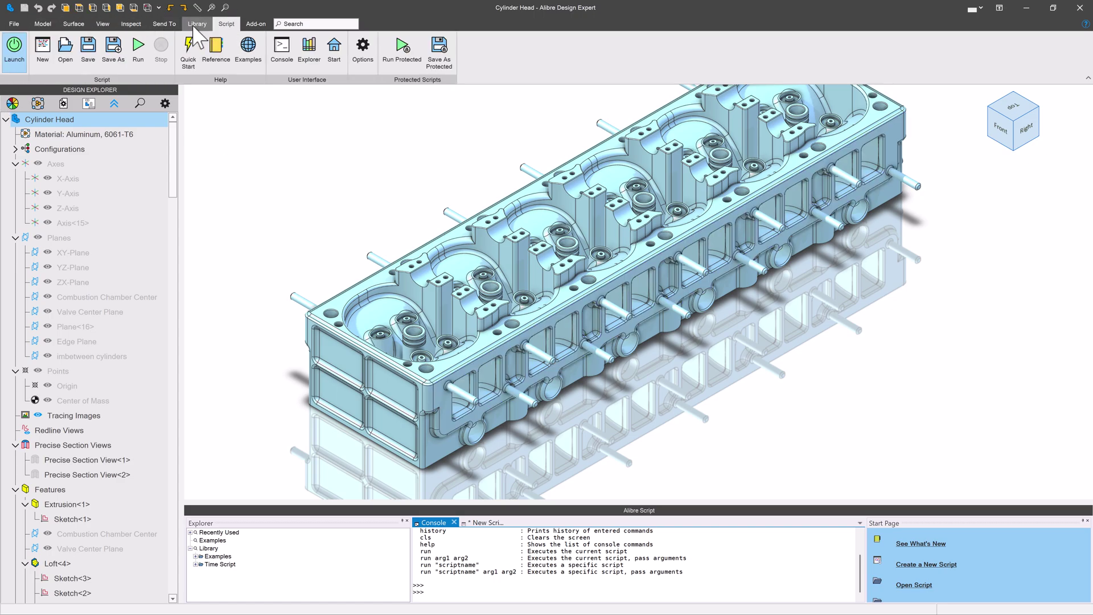
pyautogui.click(113, 52)
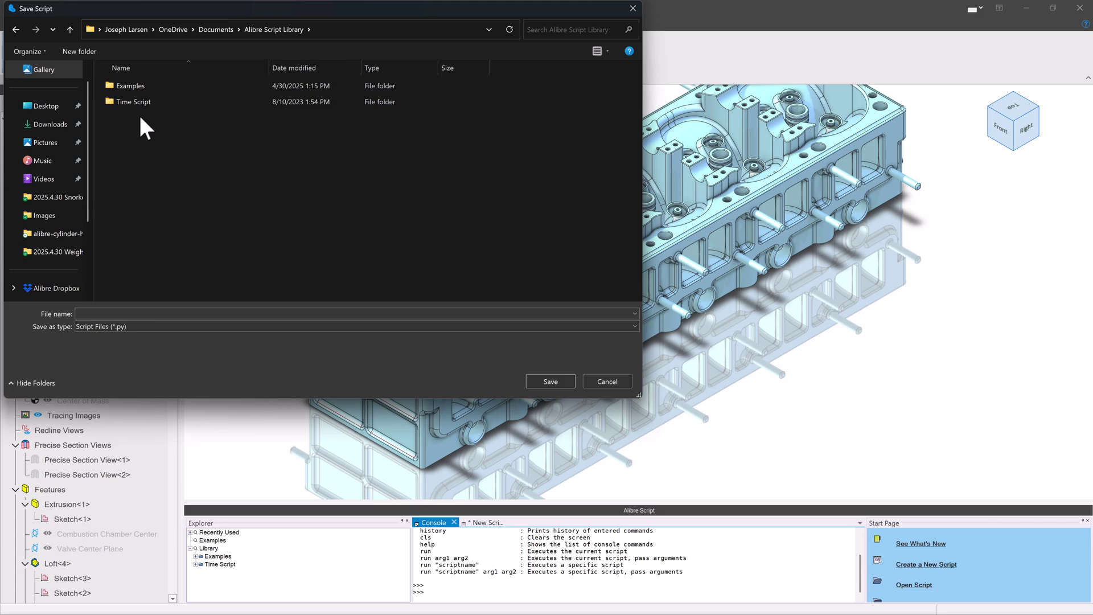
pyautogui.rightClick(174, 142)
pyautogui.moveTo(227, 288)
pyautogui.click(365, 288)
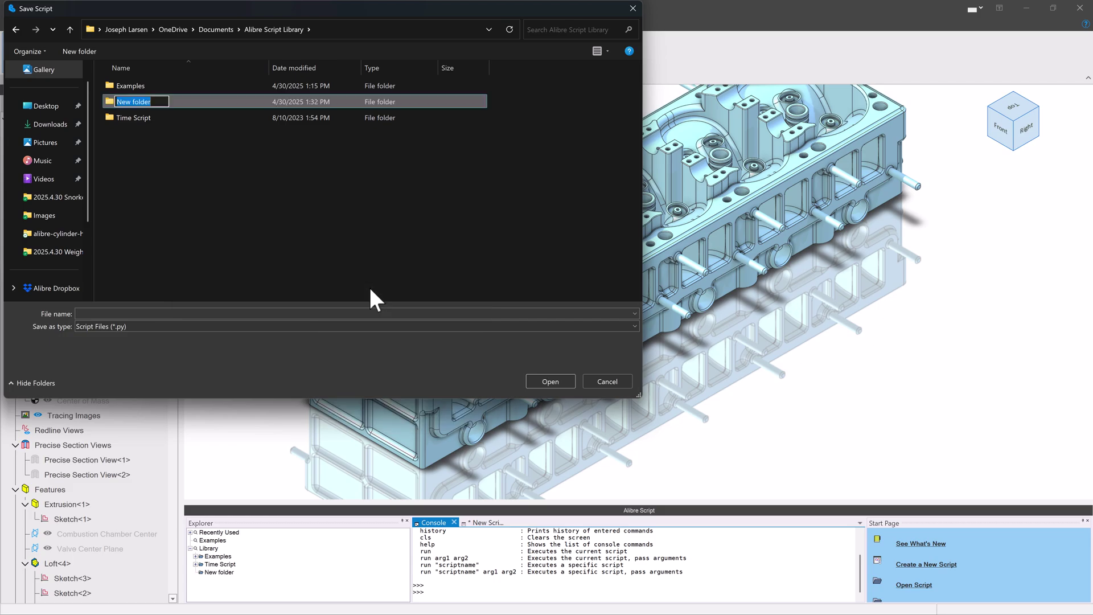
pyautogui.write('Weight')
pyautogui.hotkey('ctrl', 'z')
pyautogui.press('Return')
pyautogui.press('Return')
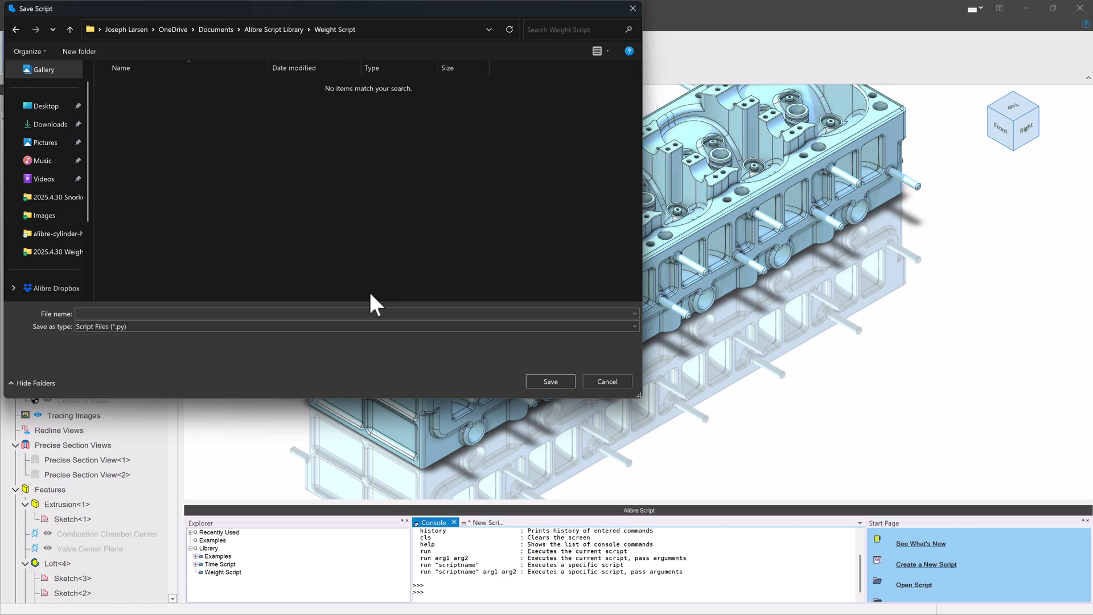
# Save the script as Part and Assy Weight in the Weight Script folder, and open it from the script library
pyautogui.click(364, 315)
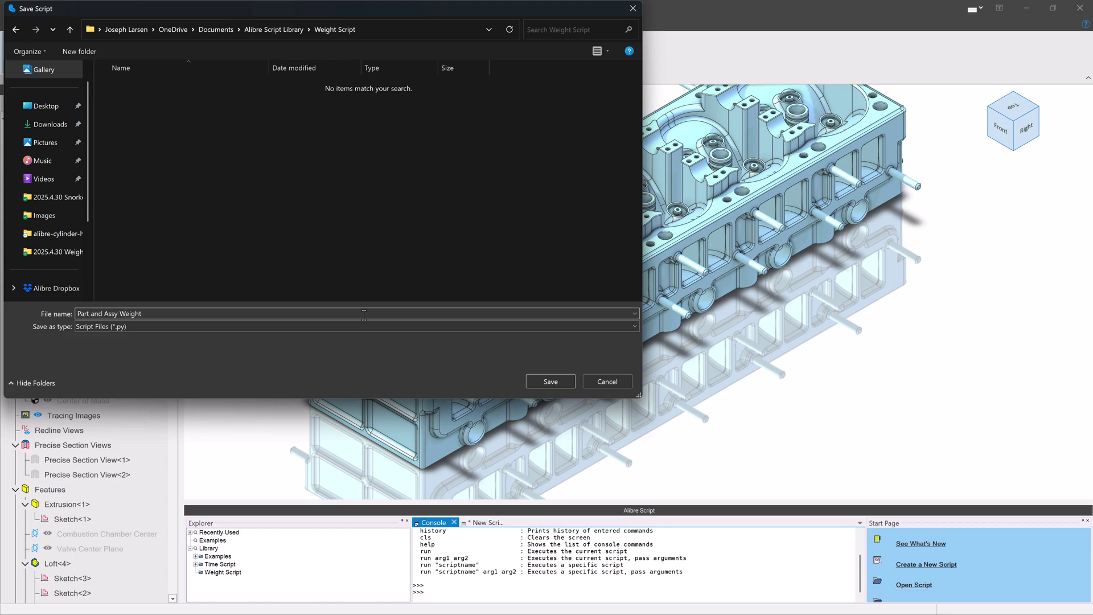
pyautogui.click(550, 381)
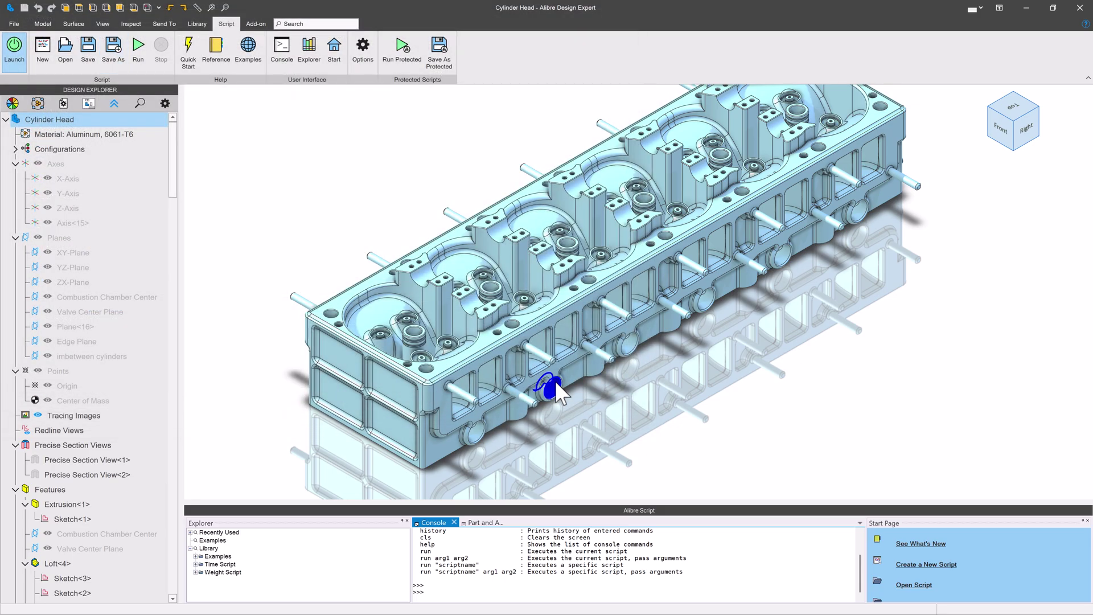
pyautogui.click(221, 572)
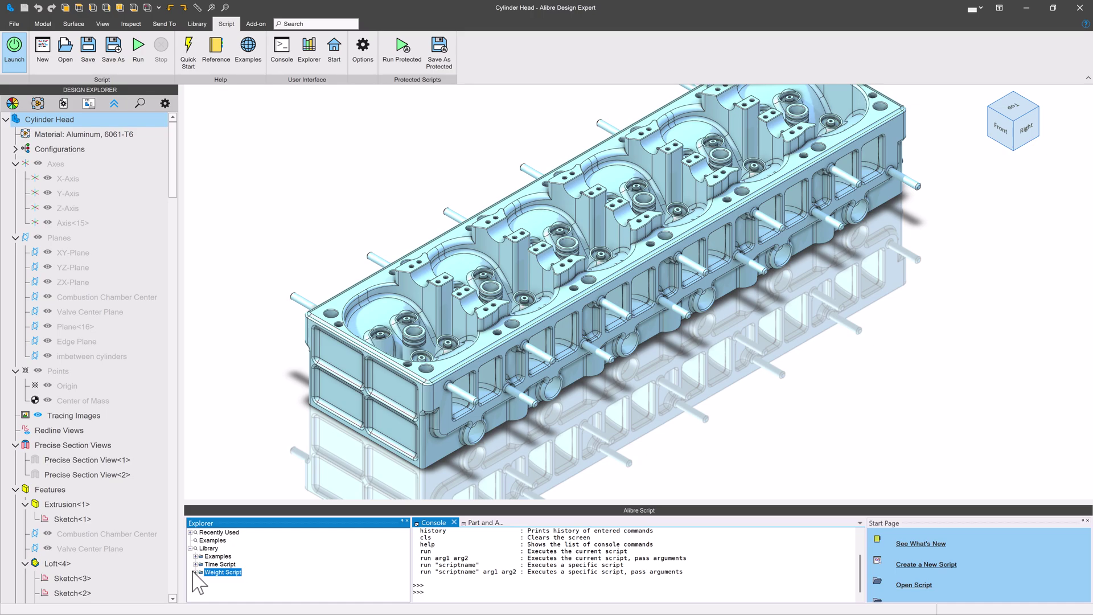
pyautogui.doubleClick(228, 580)
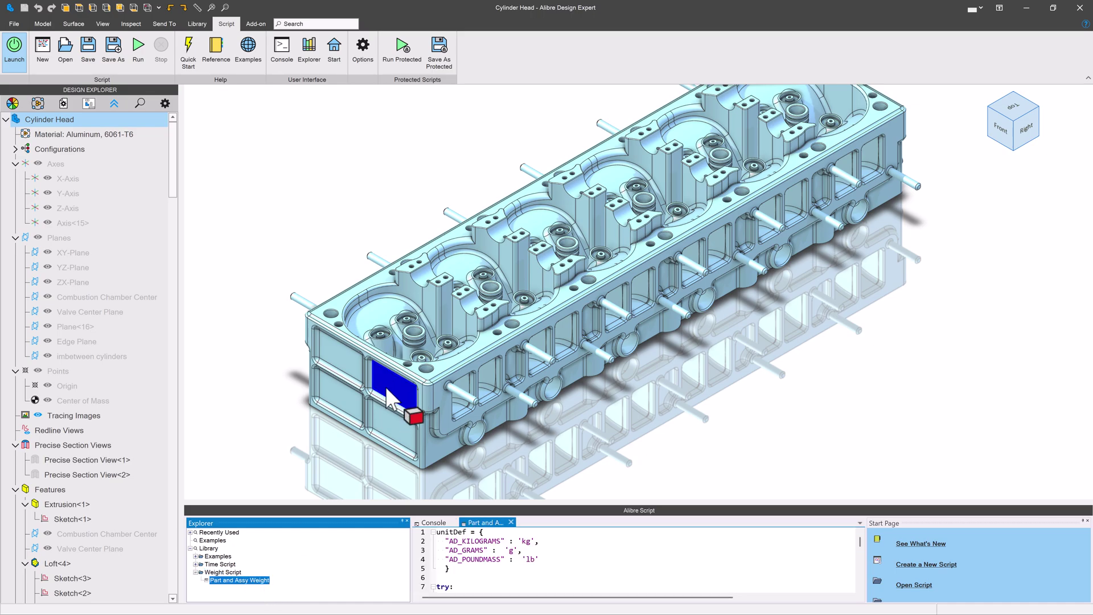
# Sketch a circle on the cylinder head's front end face, centred where the four recessed pockets meet, and finish the sketch
pyautogui.click(405, 406)
pyautogui.click(43, 23)
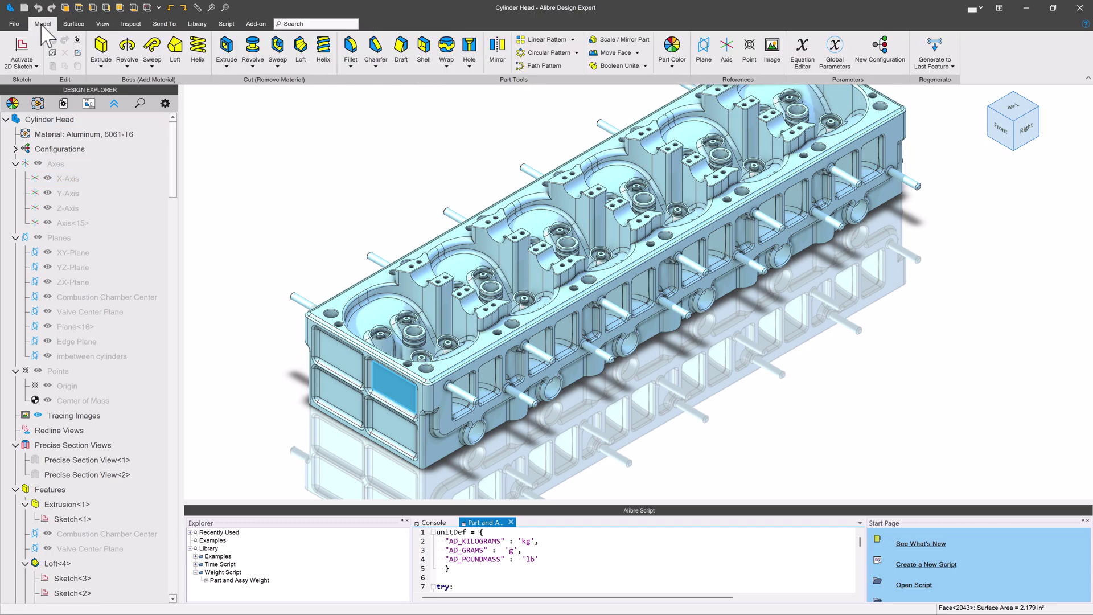
pyautogui.click(19, 48)
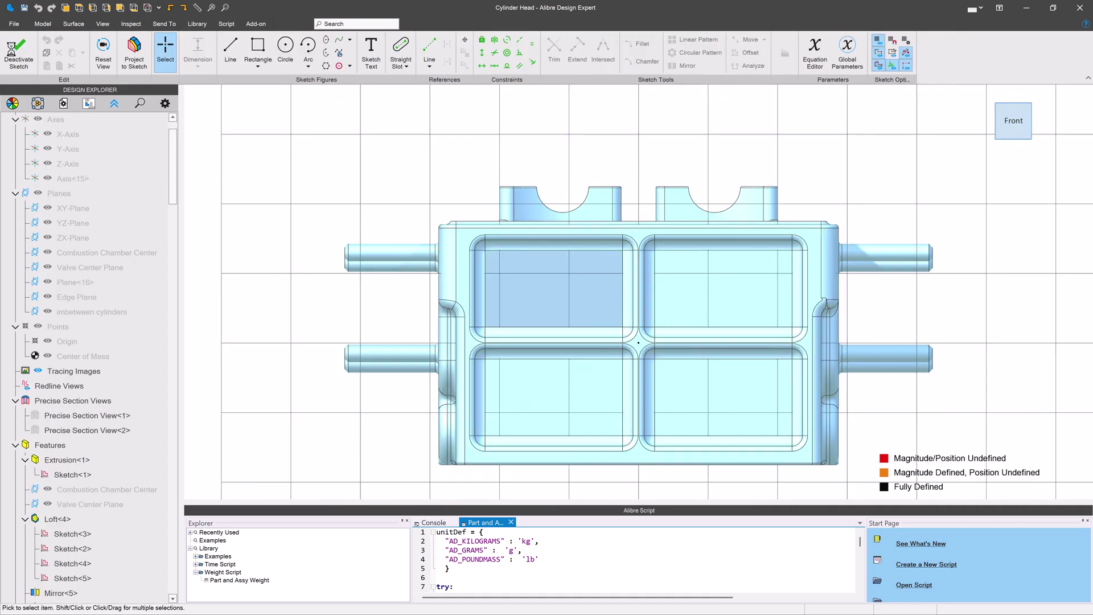
pyautogui.click(287, 45)
pyautogui.click(638, 342)
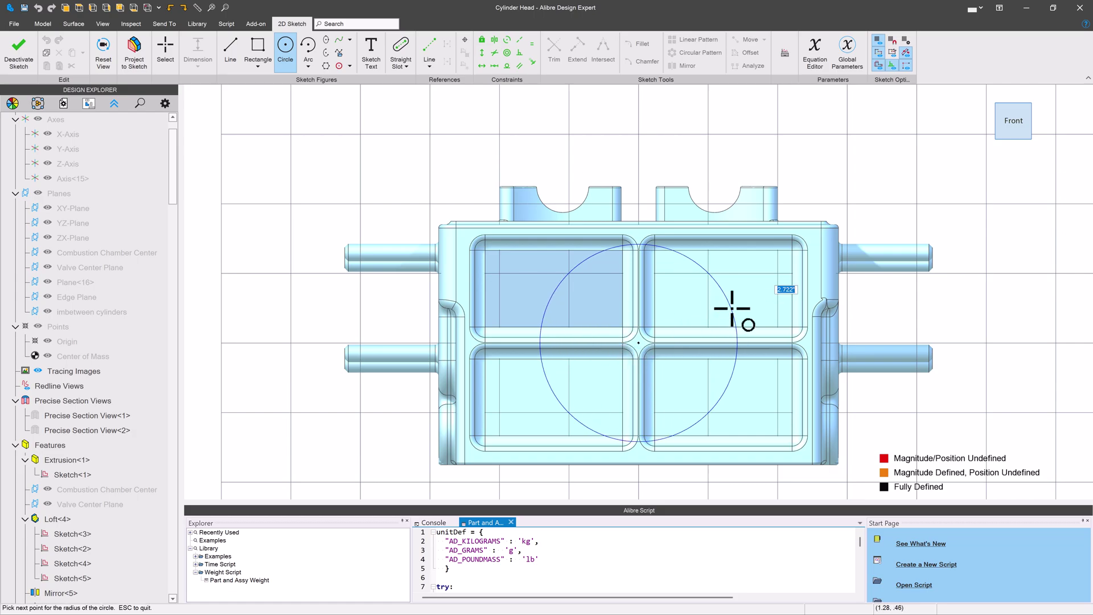
pyautogui.click(718, 306)
pyautogui.press('Escape')
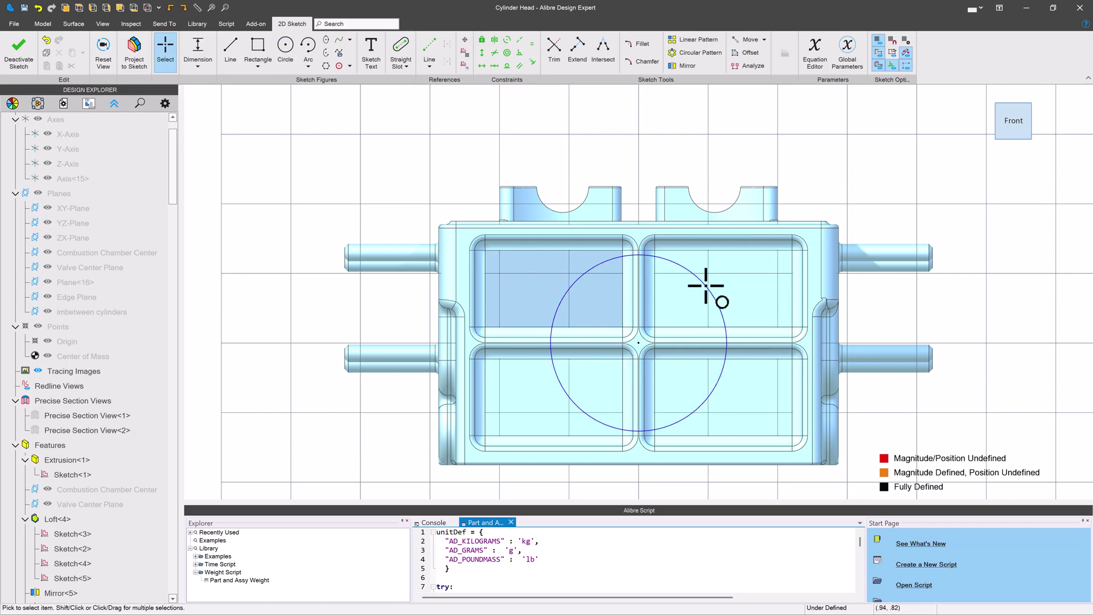
pyautogui.moveTo(705, 285); pyautogui.dragTo(712, 282)
pyautogui.click(18, 51)
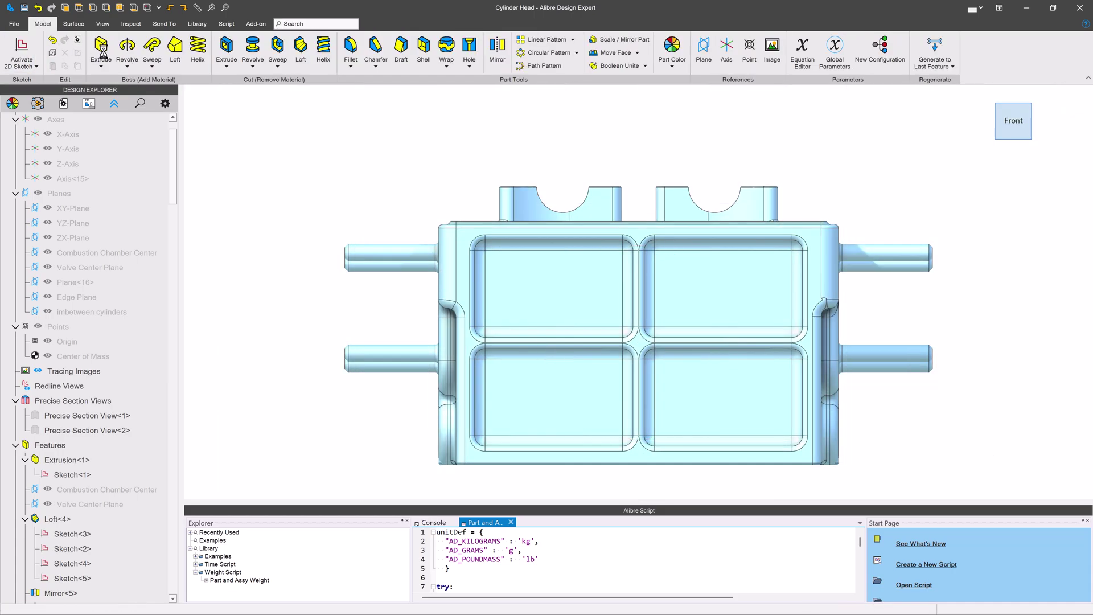
# Extrude the circle sketch as a 5.000" boss outward from the cylinder head's front end
pyautogui.click(102, 52)
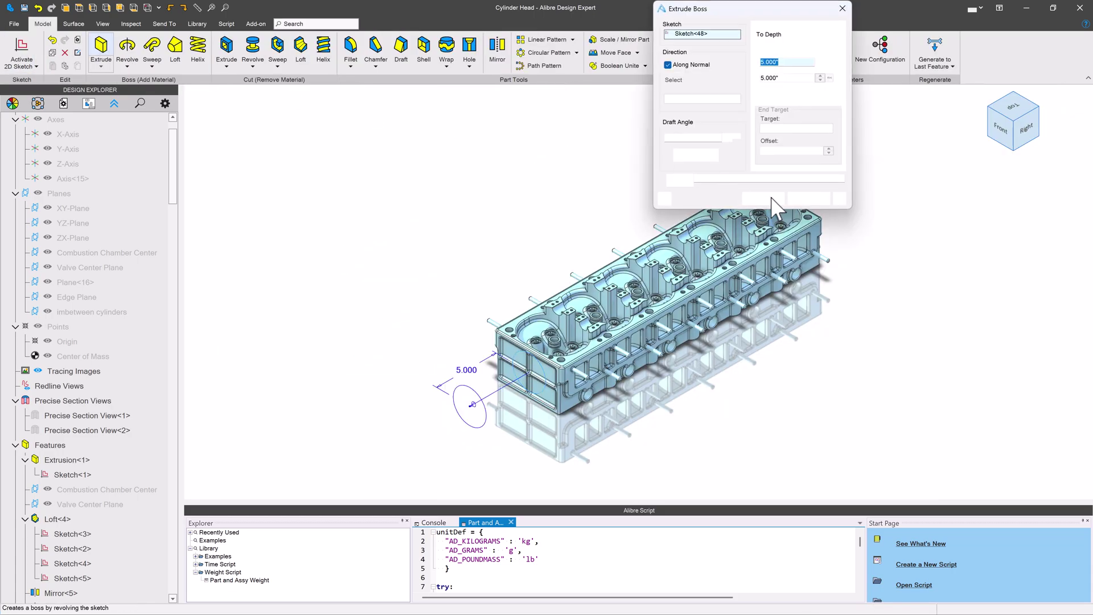
pyautogui.click(771, 198)
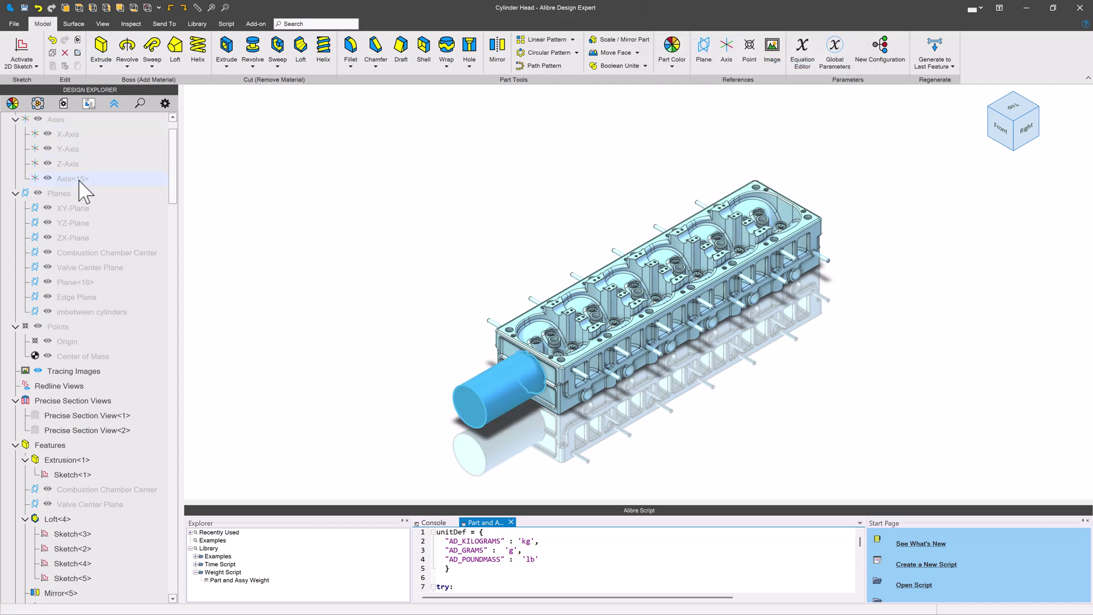
pyautogui.click(237, 167)
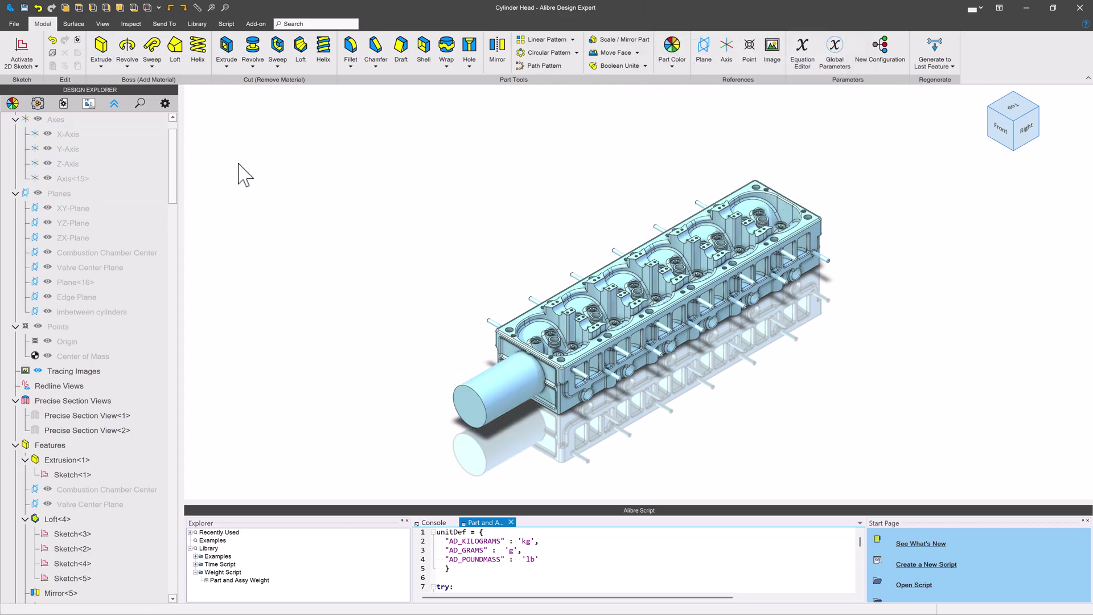
# Run the Part and Assy Weight script from the script library on the modified cylinder head
pyautogui.click(230, 581)
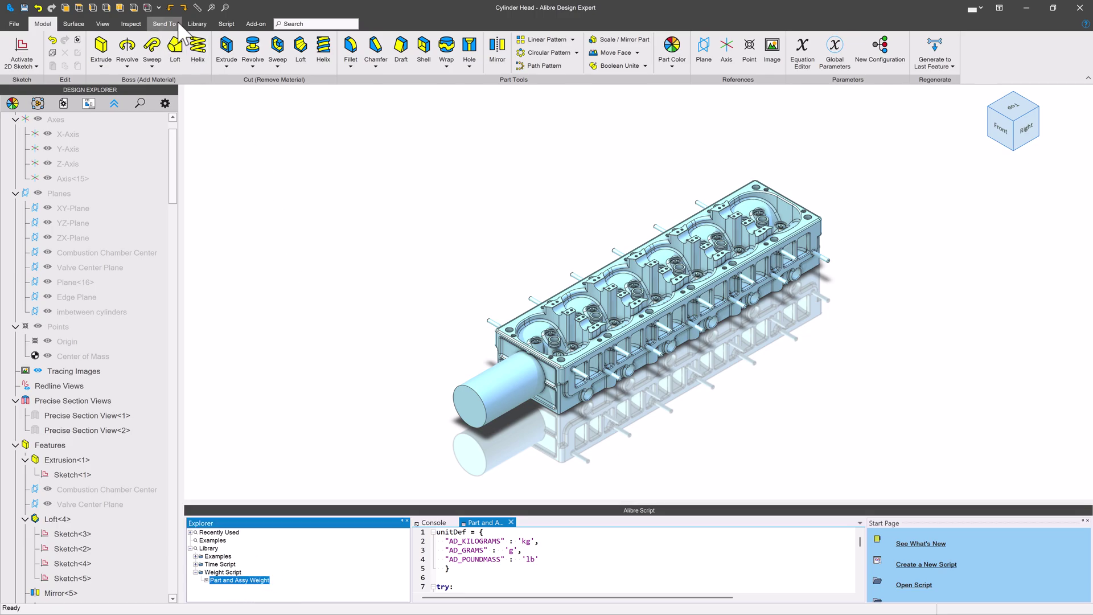
pyautogui.click(226, 23)
pyautogui.click(139, 51)
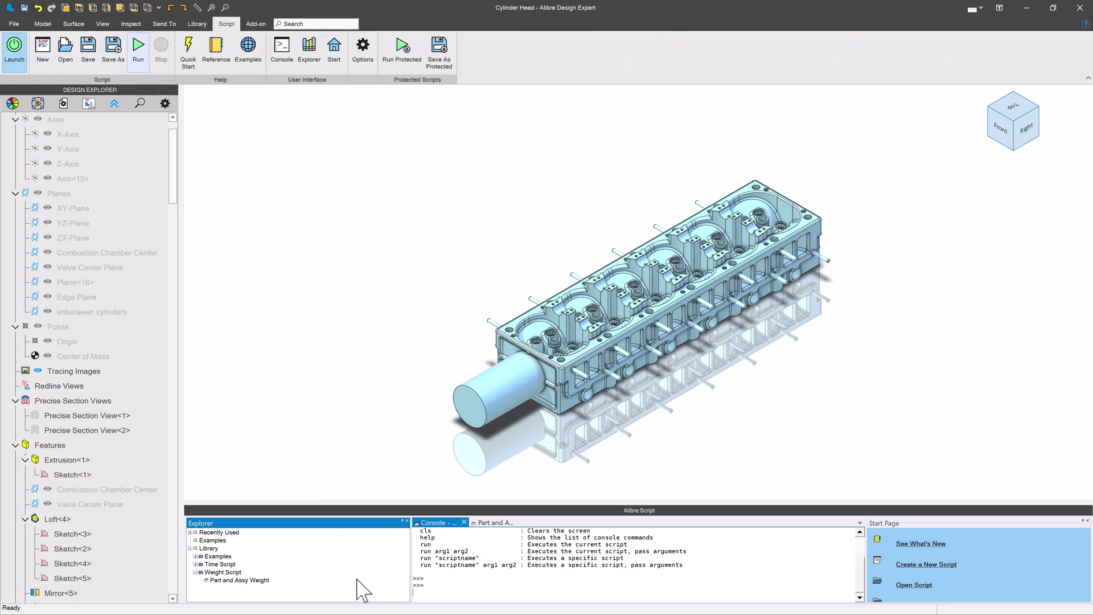
# Check the part's MassForDrawing custom property, and close the cylinder head part, saving its changes
pyautogui.click(12, 22)
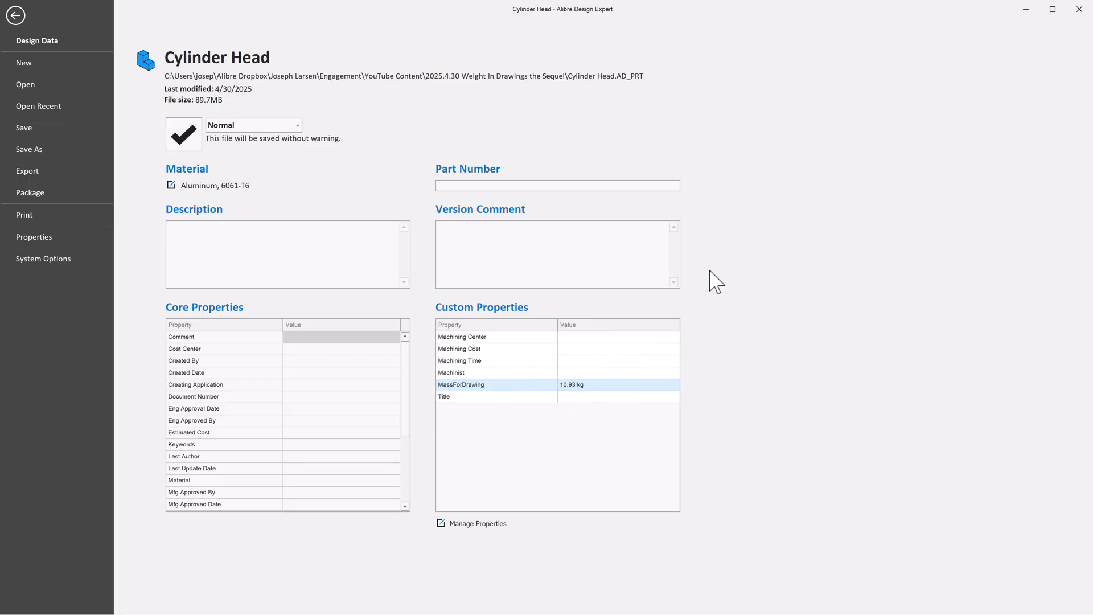
pyautogui.click(1087, 16)
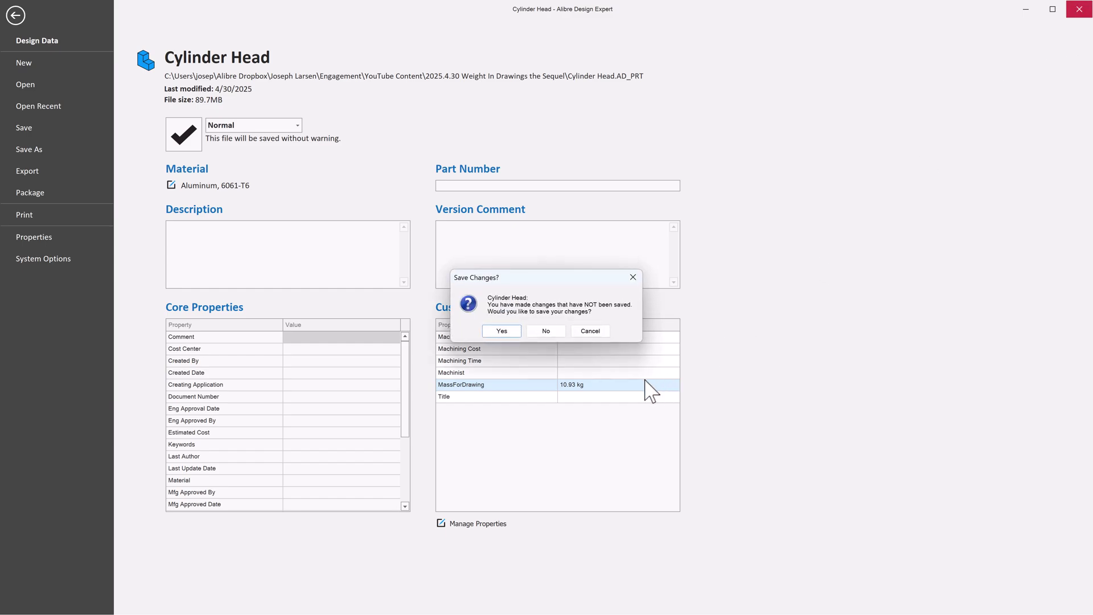
pyautogui.click(502, 332)
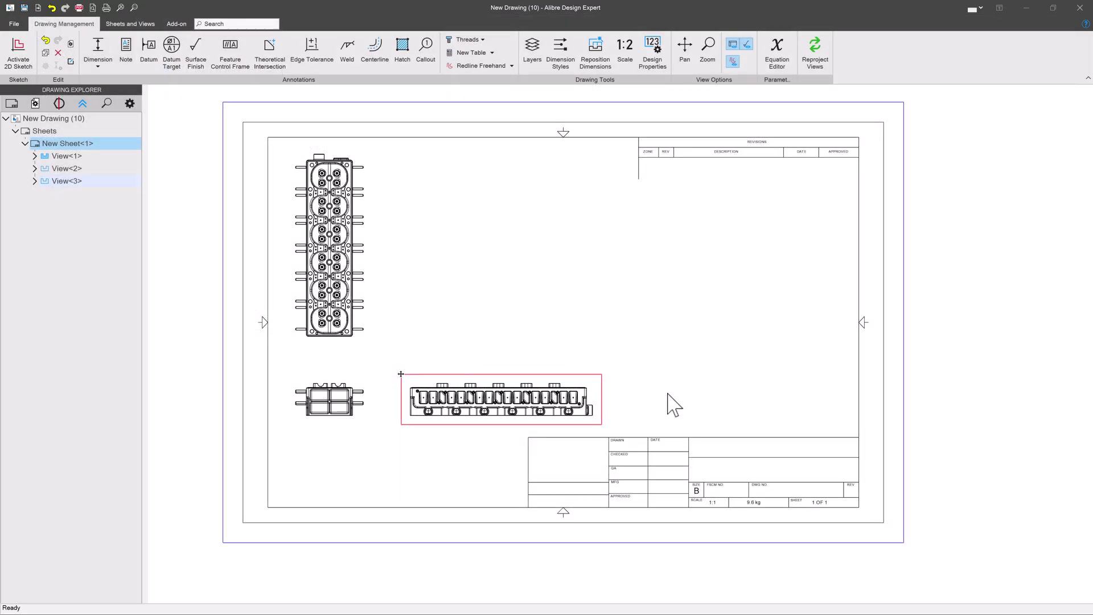
# Save the drawing as Cylinder Head Weight Template, and reproject all its views, retaining their view mode
pyautogui.click(815, 50)
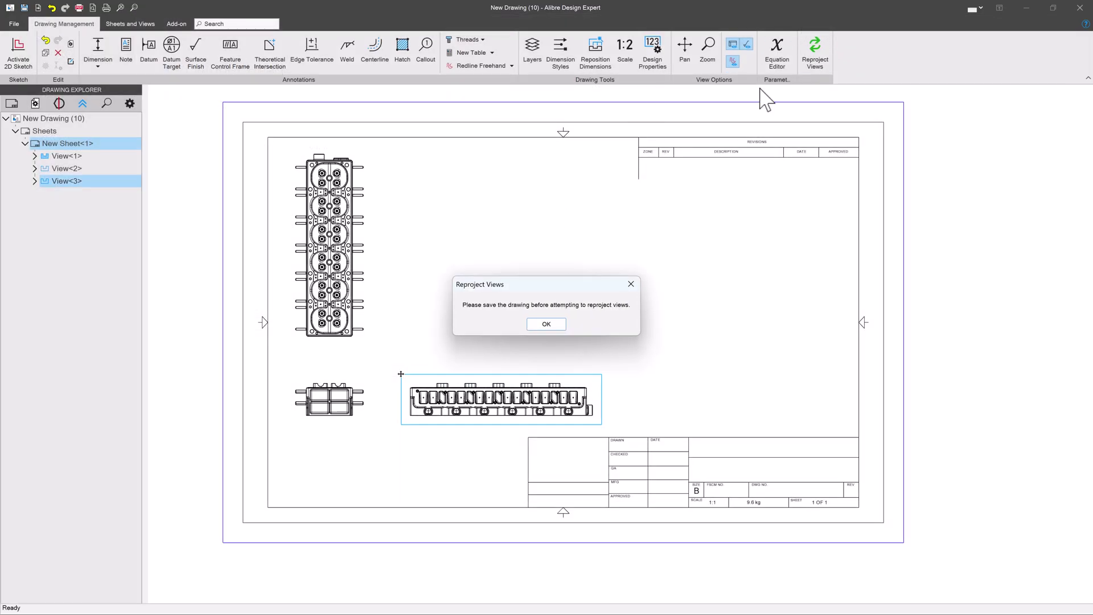
pyautogui.click(548, 326)
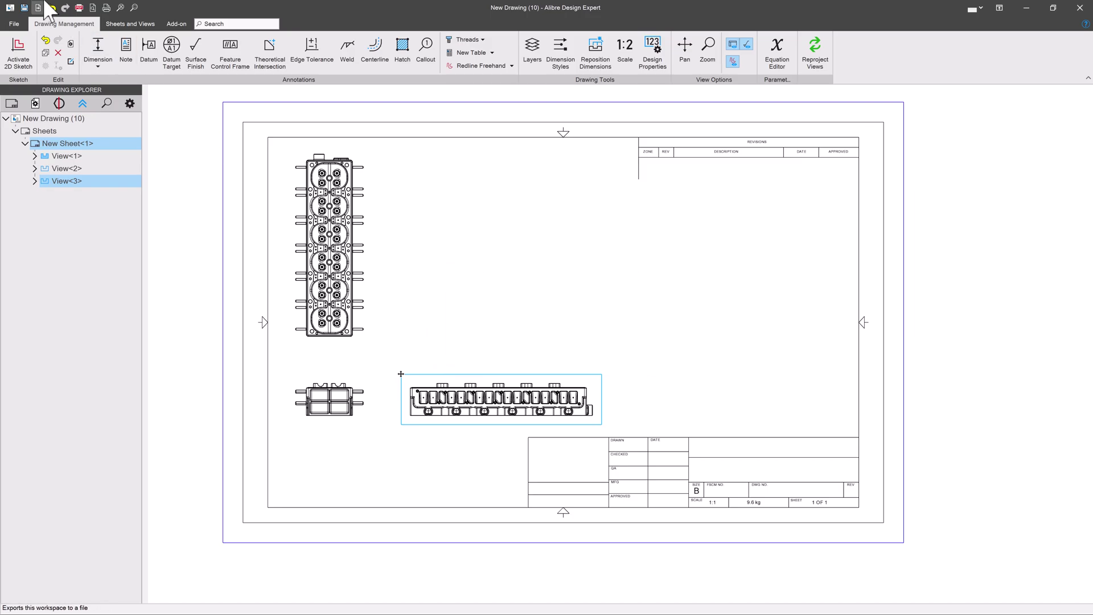
pyautogui.click(24, 7)
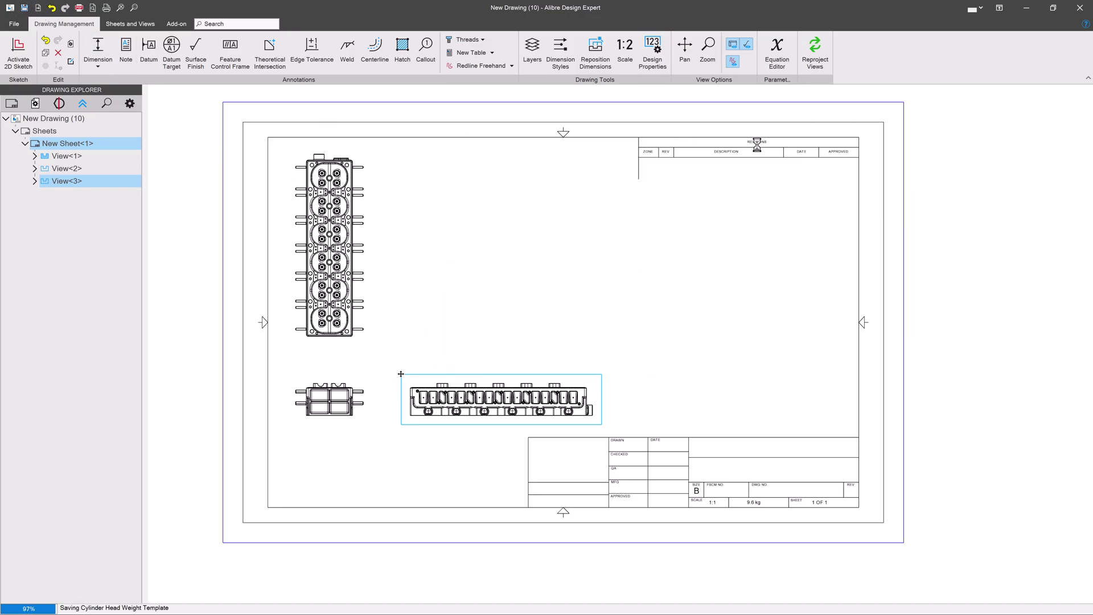
pyautogui.click(820, 52)
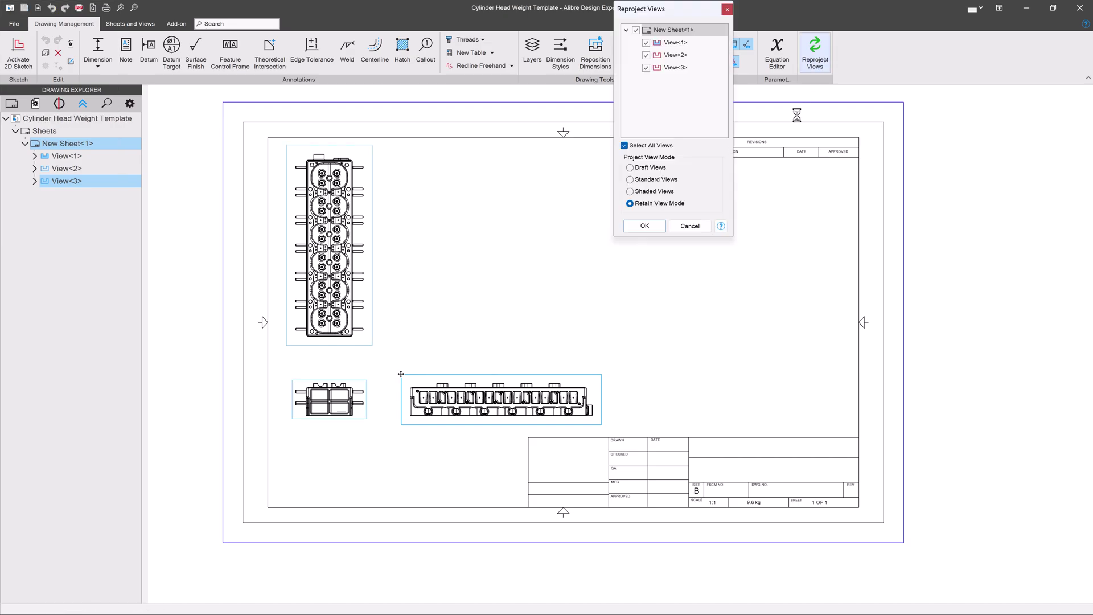
pyautogui.click(641, 232)
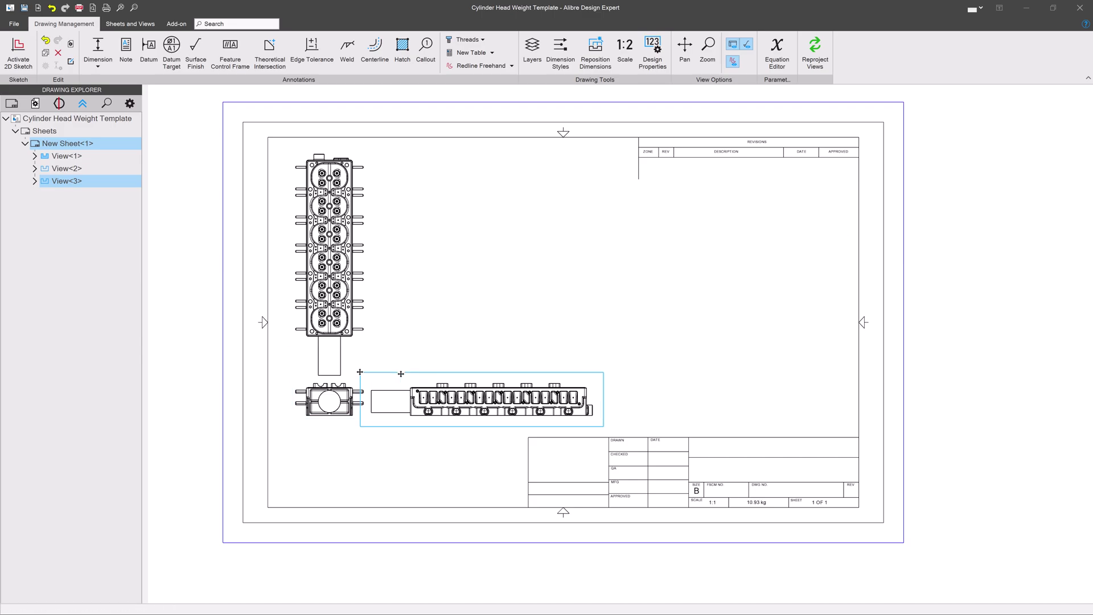
# Examine the weight in the cylinder head drawing's title block
pyautogui.scroll(5, 757, 515)
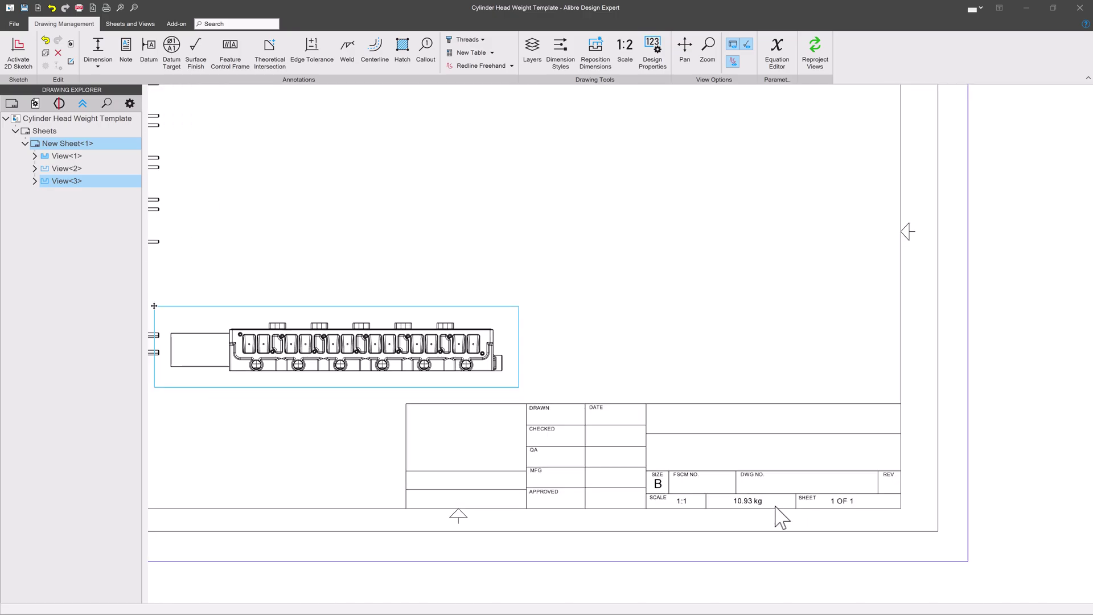
pyautogui.scroll(-8, 805, 520)
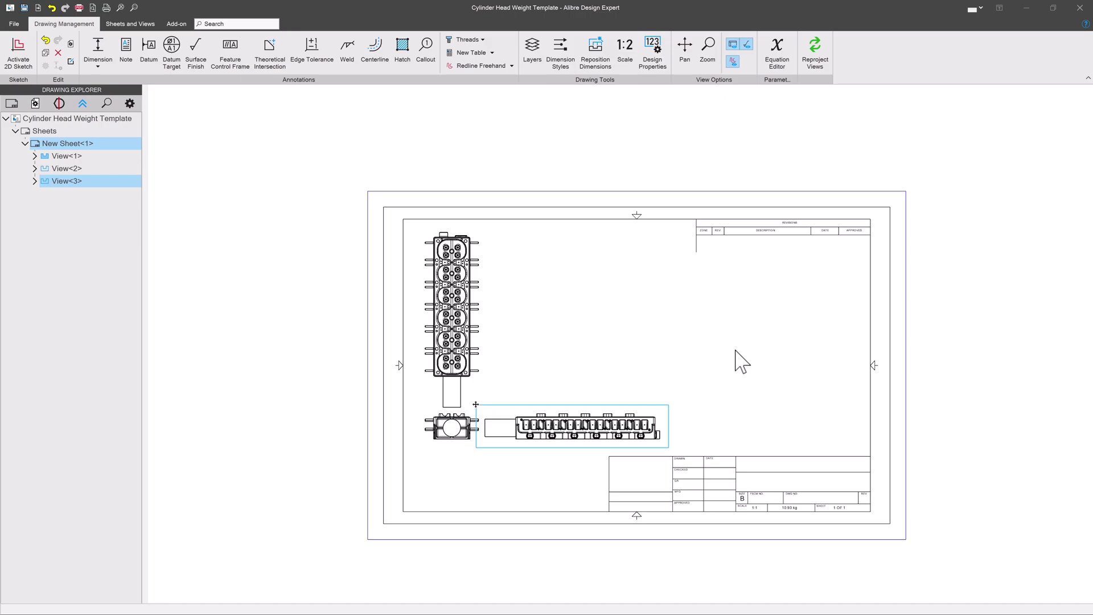
pyautogui.scroll(5, 832, 575)
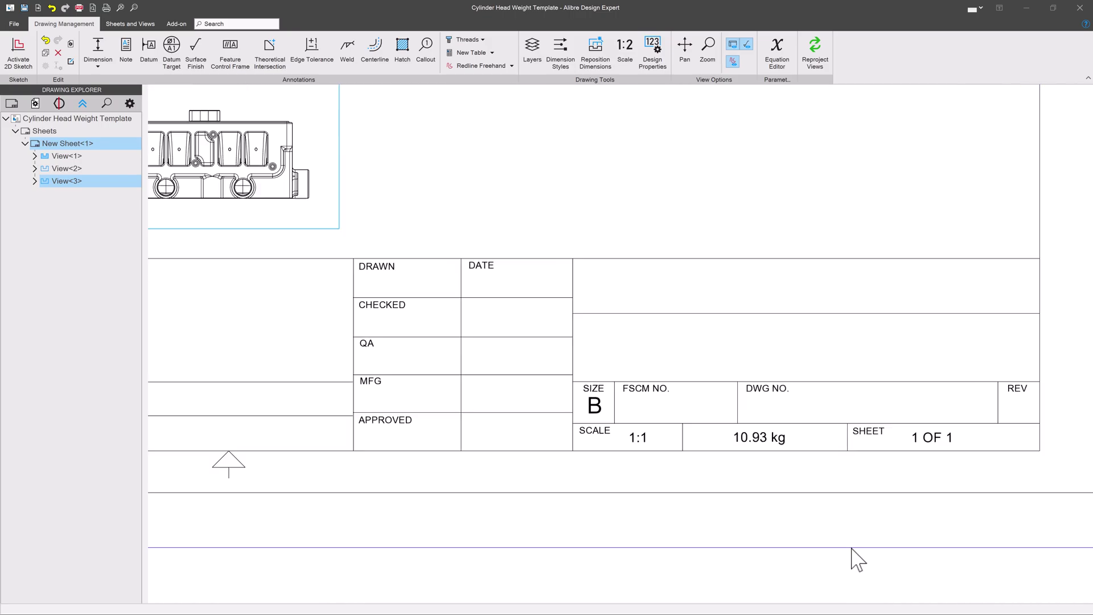
pyautogui.scroll(-7, 747, 456)
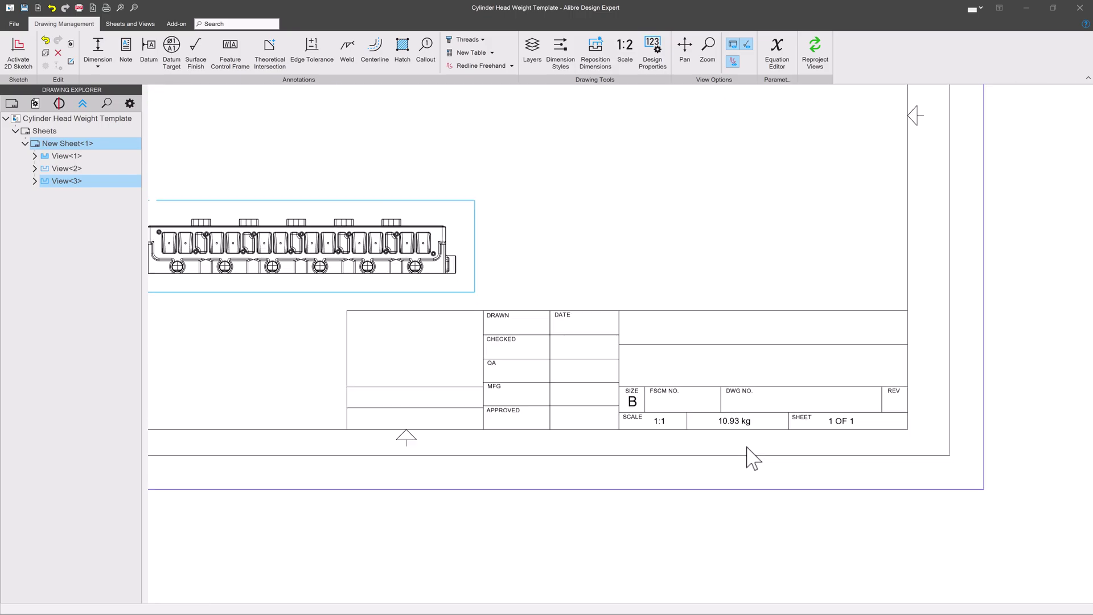
pyautogui.scroll(2, 733, 399)
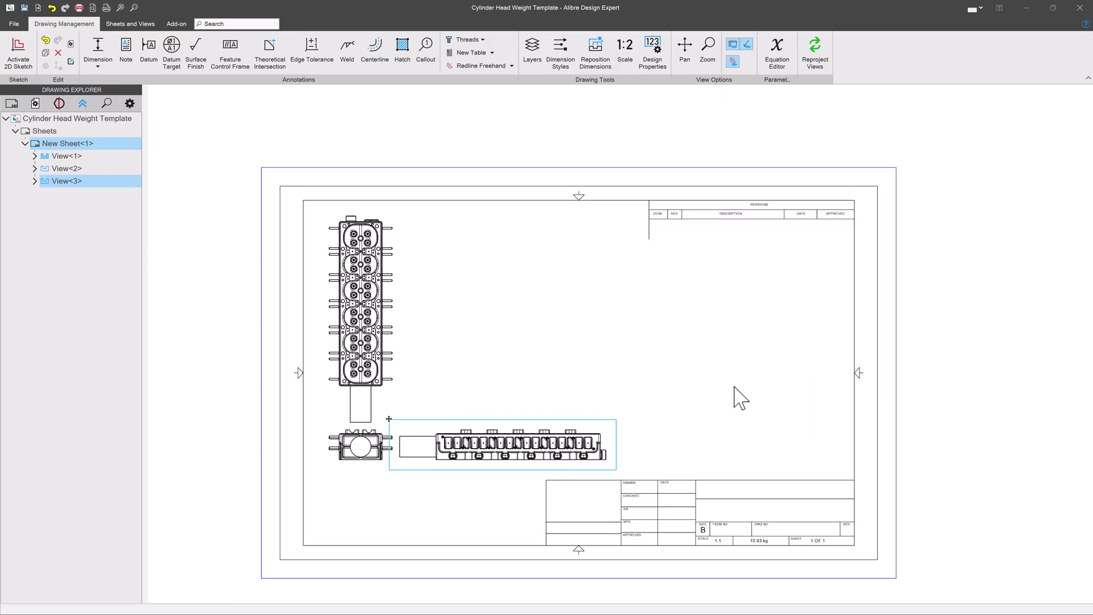
pyautogui.click(709, 383)
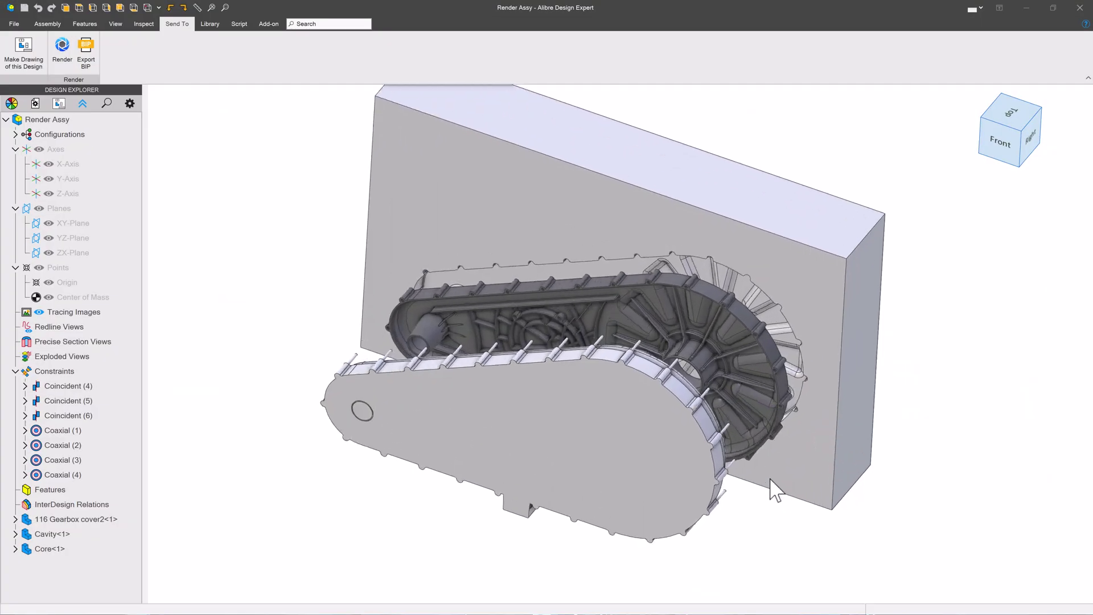
# Move the front mold half outward and the gearbox cover toward it in the Render Assy assembly
pyautogui.scroll(5, 719, 323)
pyautogui.moveTo(720, 329); pyautogui.dragTo(763, 281, button='middle')
pyautogui.moveTo(763, 281); pyautogui.dragTo(776, 274)
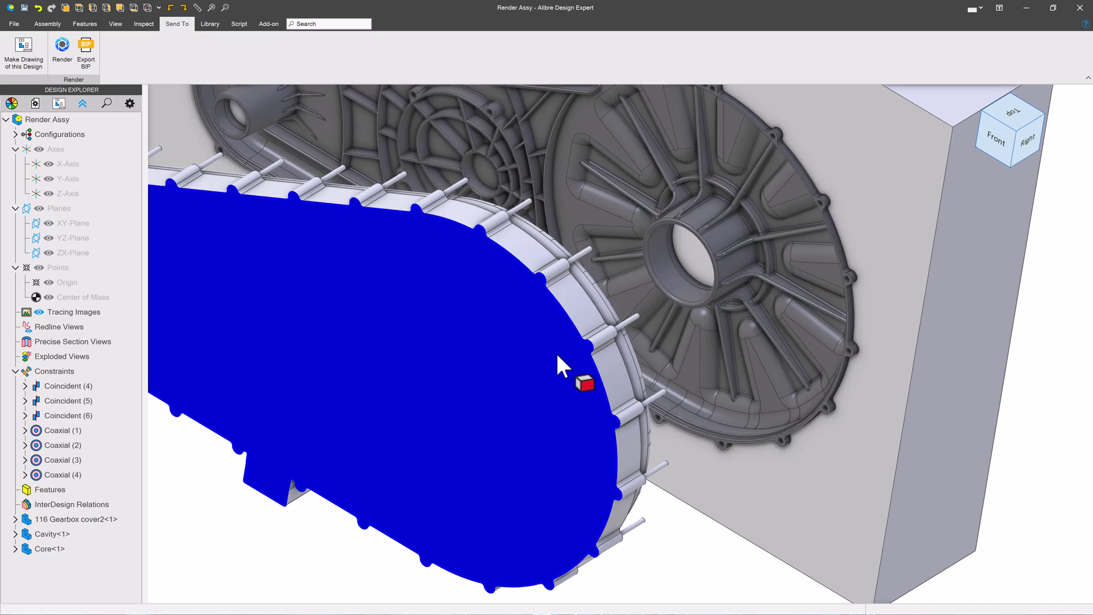
pyautogui.moveTo(558, 357); pyautogui.dragTo(546, 389)
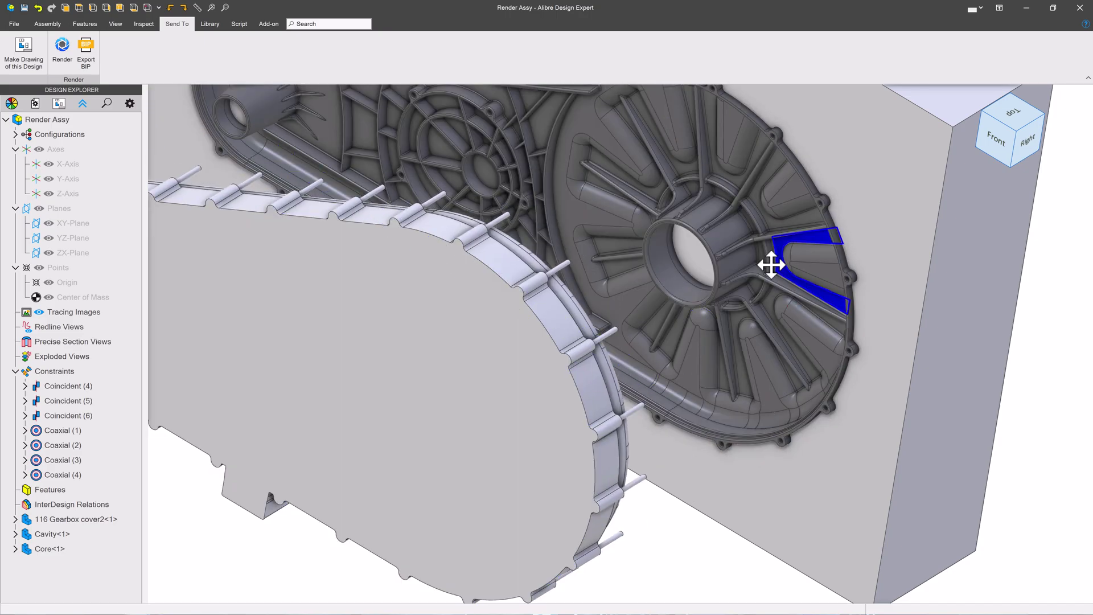
pyautogui.moveTo(771, 264); pyautogui.dragTo(692, 319)
pyautogui.scroll(-4, 714, 348)
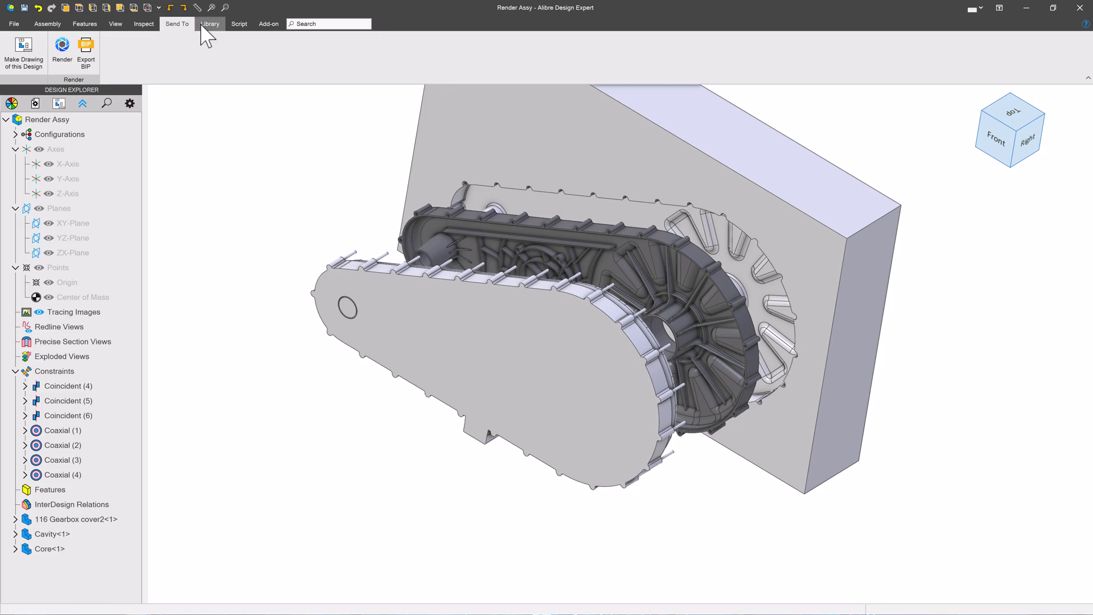
# Create a drawing of the Render Assy assembly despite its unsaved changes, using the Drawing Template Weight template and the MassForDrawing tag's default value
pyautogui.click(24, 49)
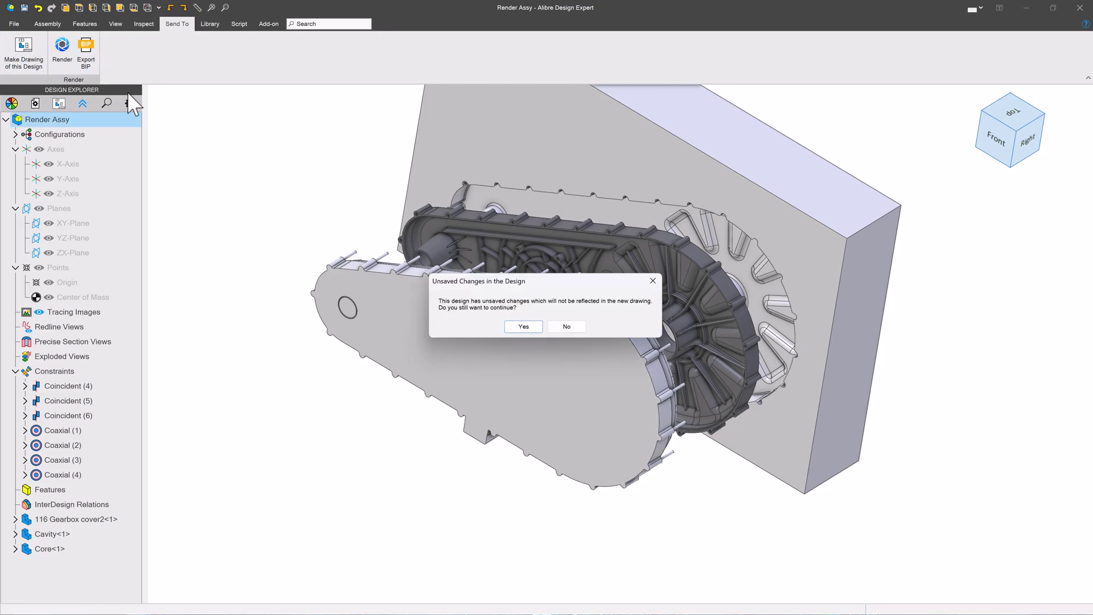
pyautogui.click(524, 328)
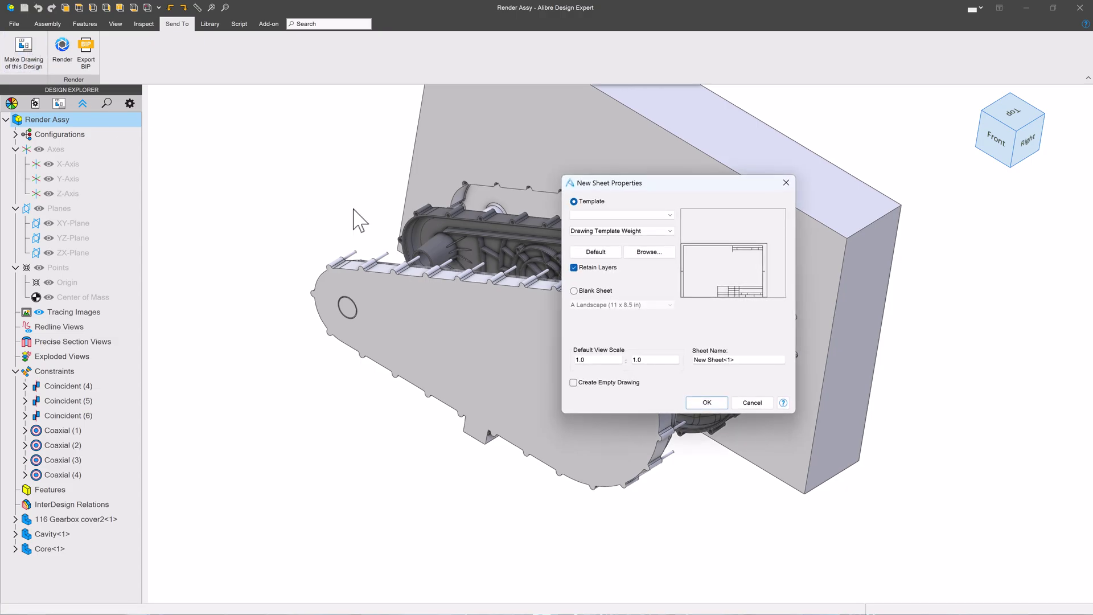
pyautogui.click(637, 215)
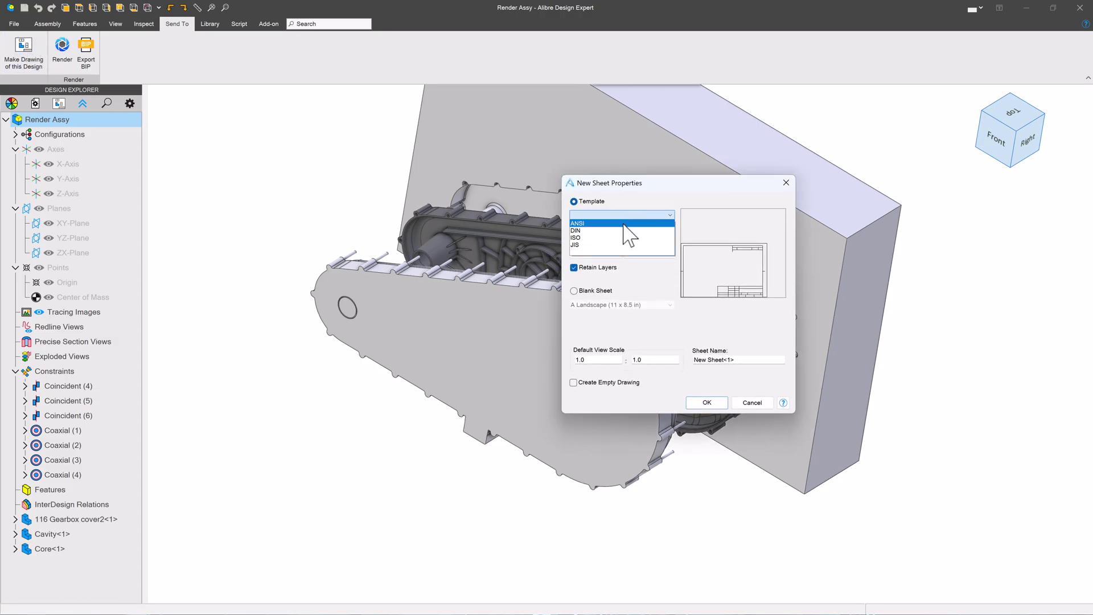
pyautogui.click(627, 289)
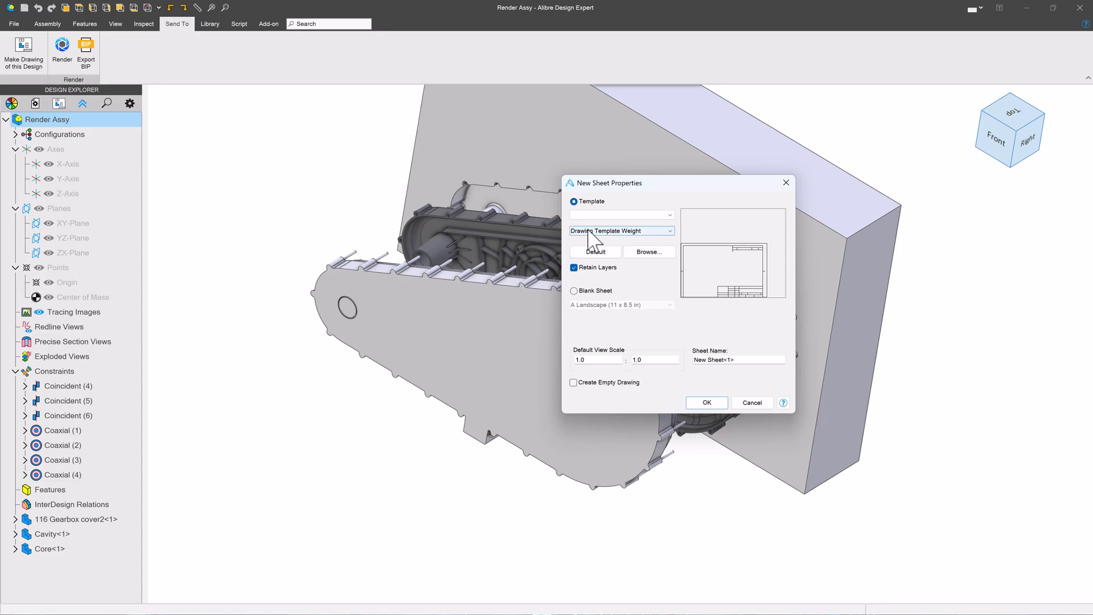
pyautogui.click(706, 402)
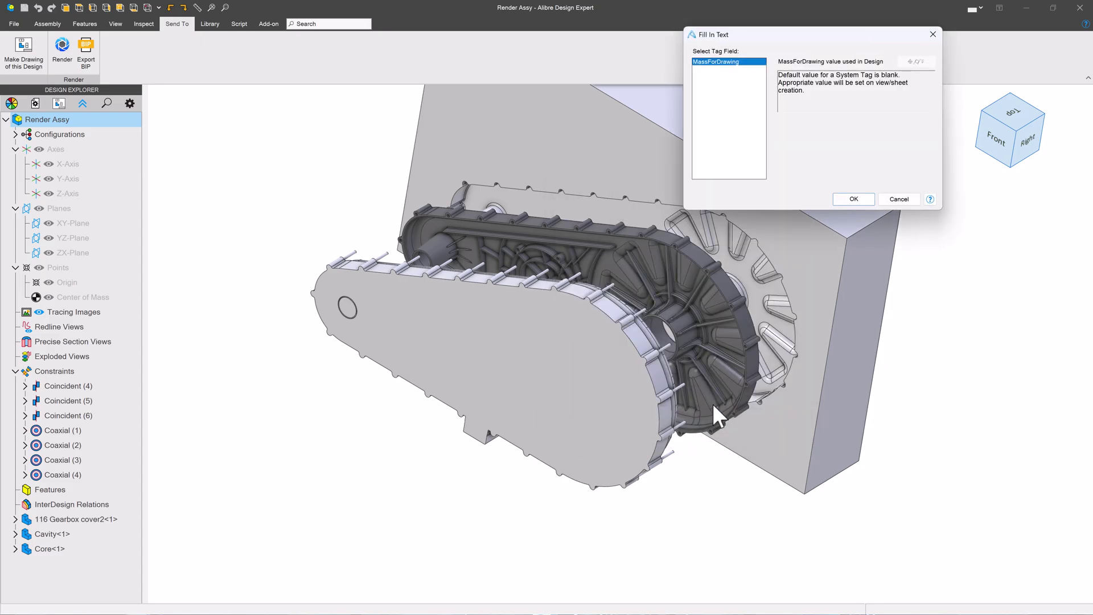
pyautogui.click(857, 200)
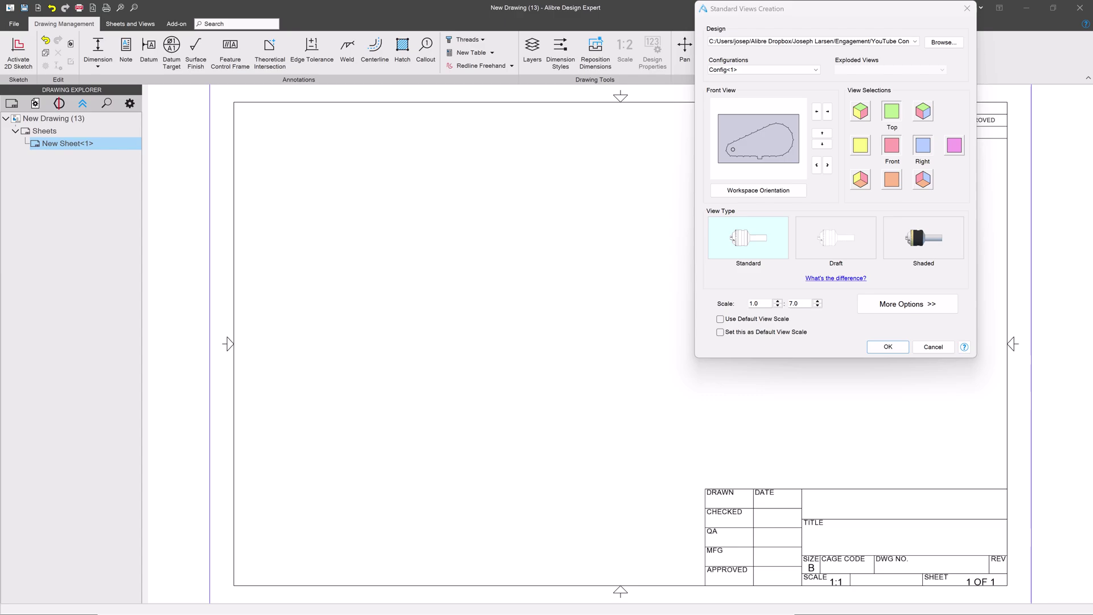
# Place the assembly's front, top and right standard views at 1:7 scale, and inspect the title block's weight field
pyautogui.click(888, 346)
pyautogui.click(538, 299)
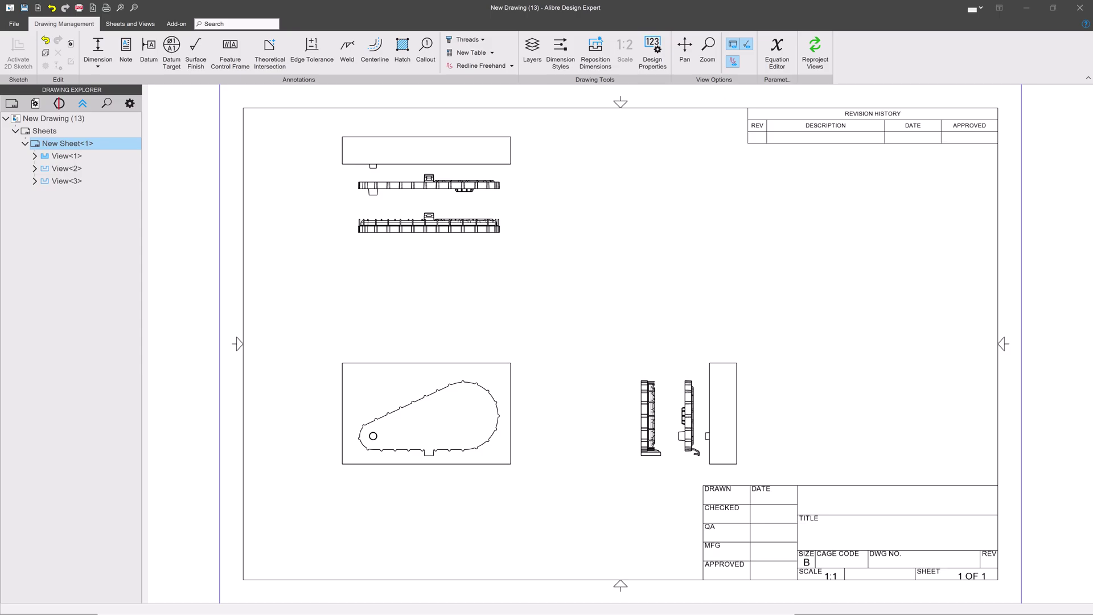
pyautogui.scroll(-1, 446, 259)
pyautogui.scroll(5, 822, 531)
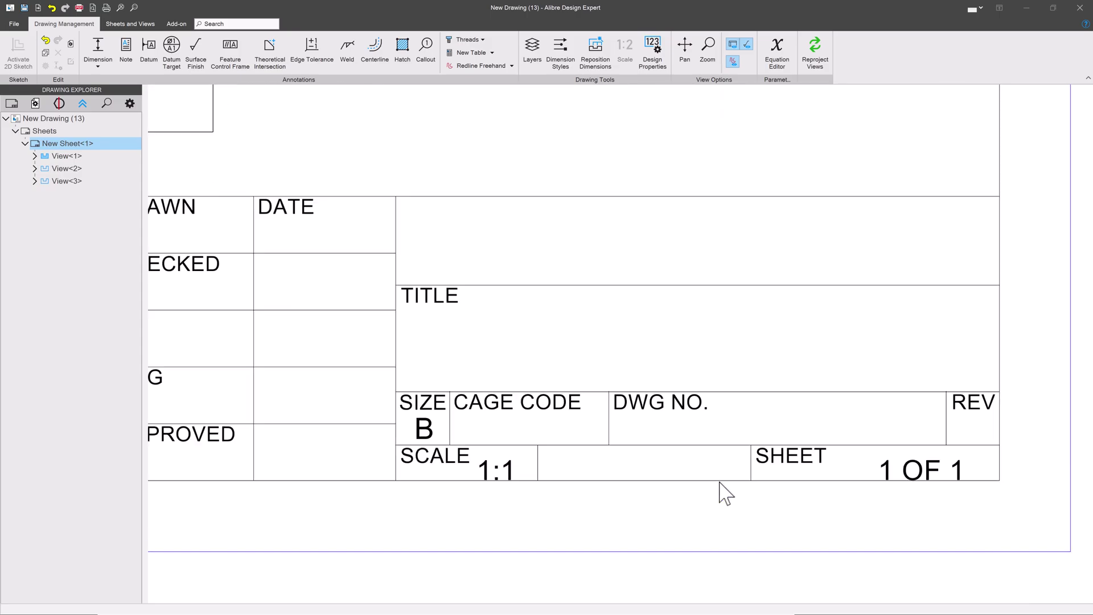
# Insert a new bill of materials from the BOM ANSI ABC standard template for Config<1> and place it above the right view
pyautogui.scroll(1, 726, 494)
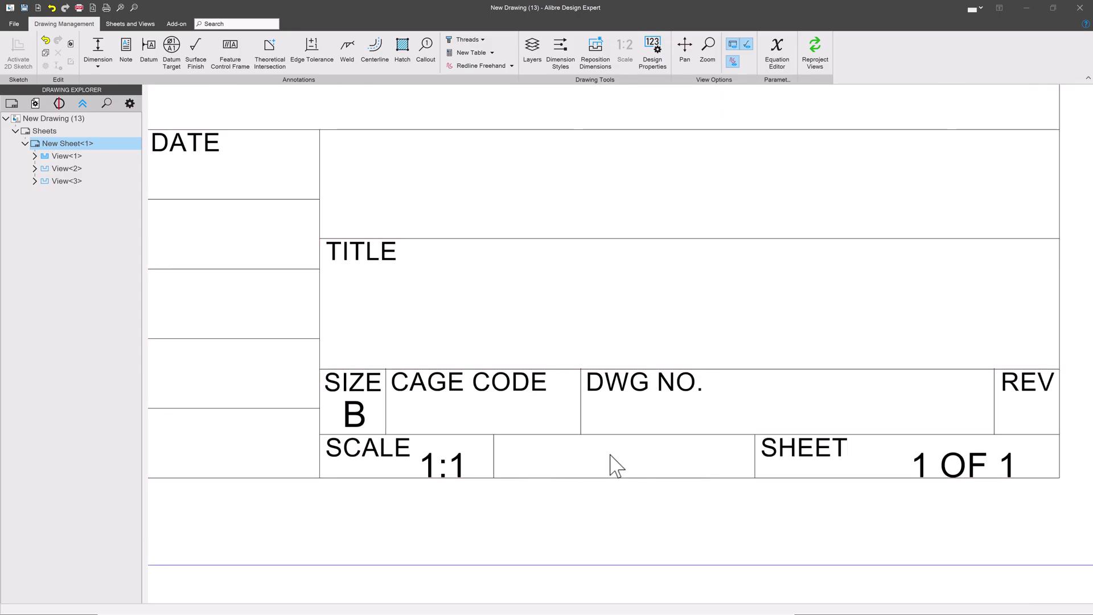
pyautogui.scroll(-3, 661, 471)
pyautogui.scroll(-2, 432, 334)
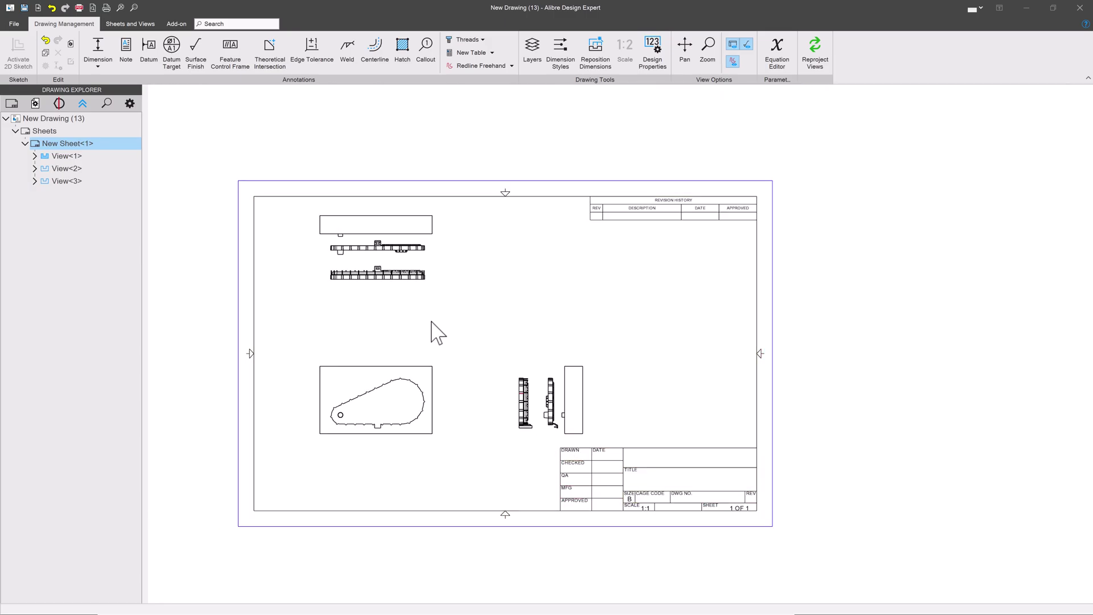
pyautogui.scroll(2, 439, 224)
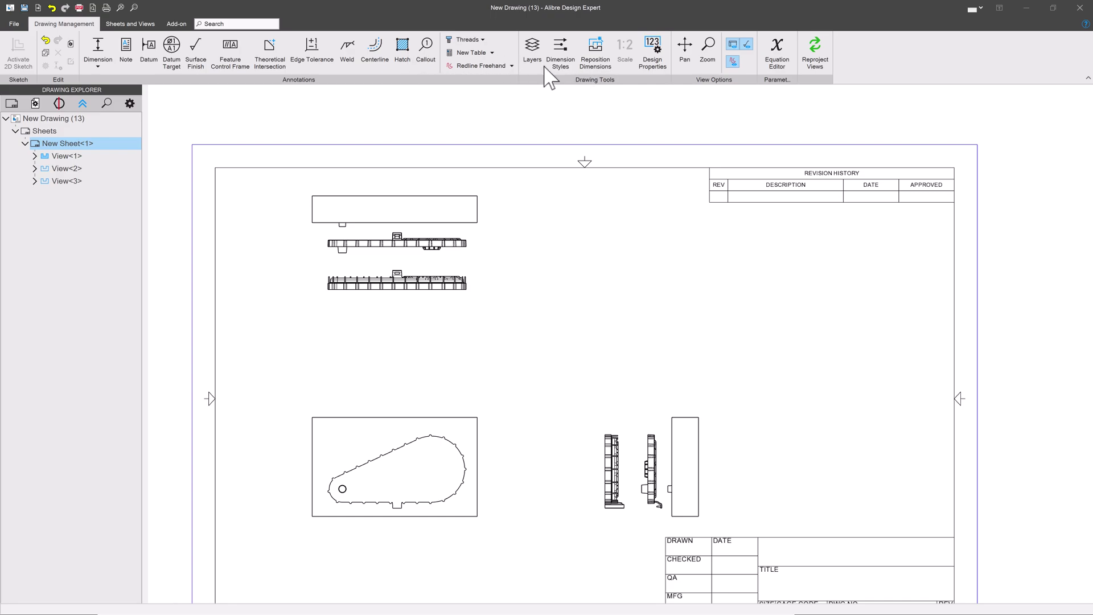
pyautogui.click(140, 24)
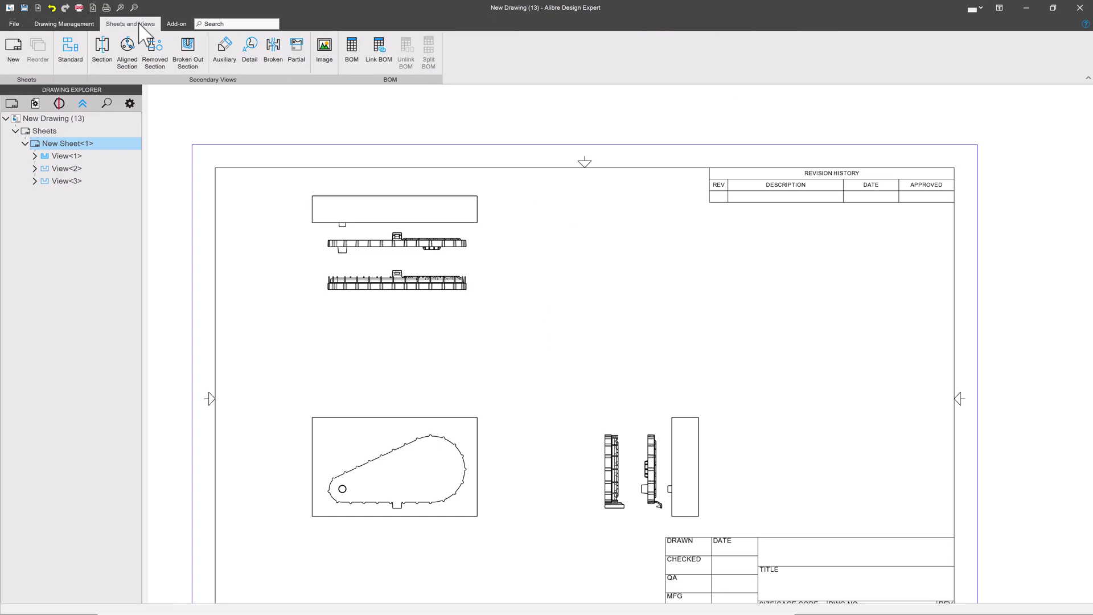
pyautogui.click(351, 46)
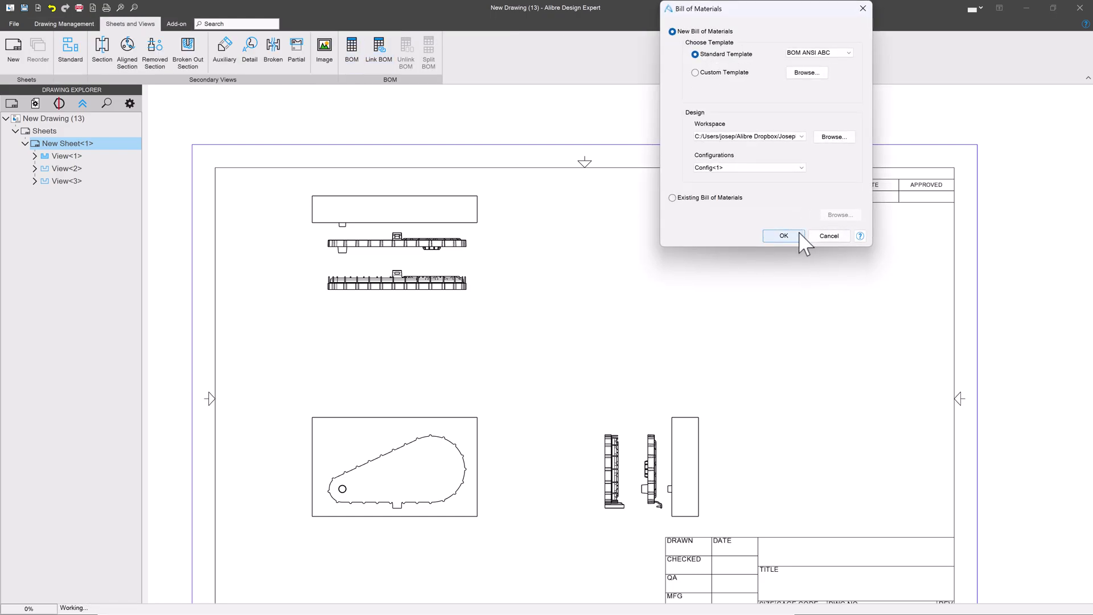
pyautogui.click(799, 233)
pyautogui.click(594, 282)
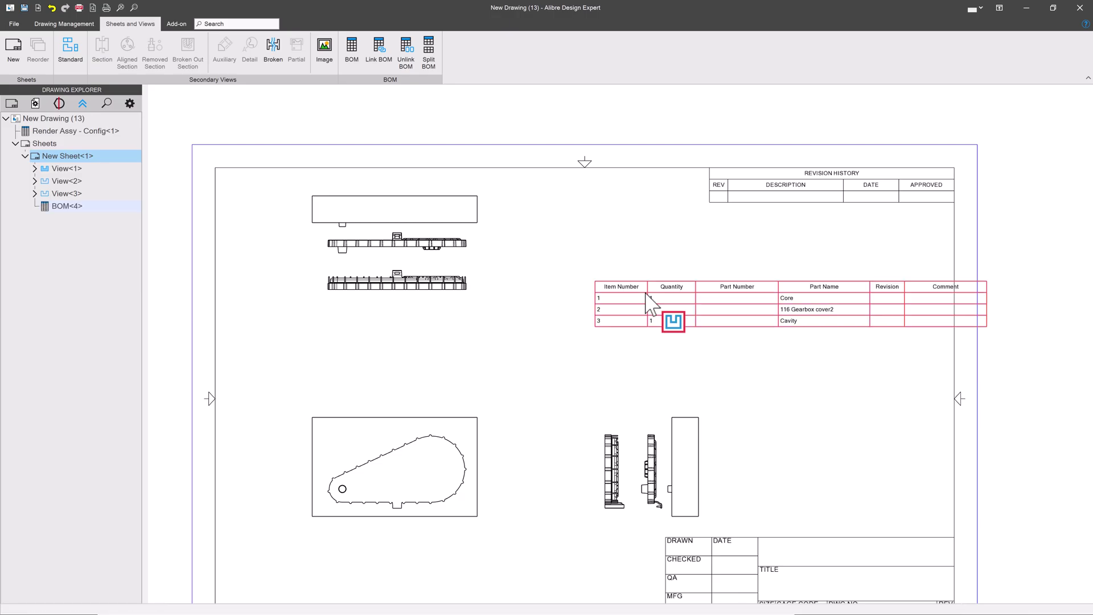
# Add a Weight column to the bill of materials and move the table inside the sheet border
pyautogui.doubleClick(663, 297)
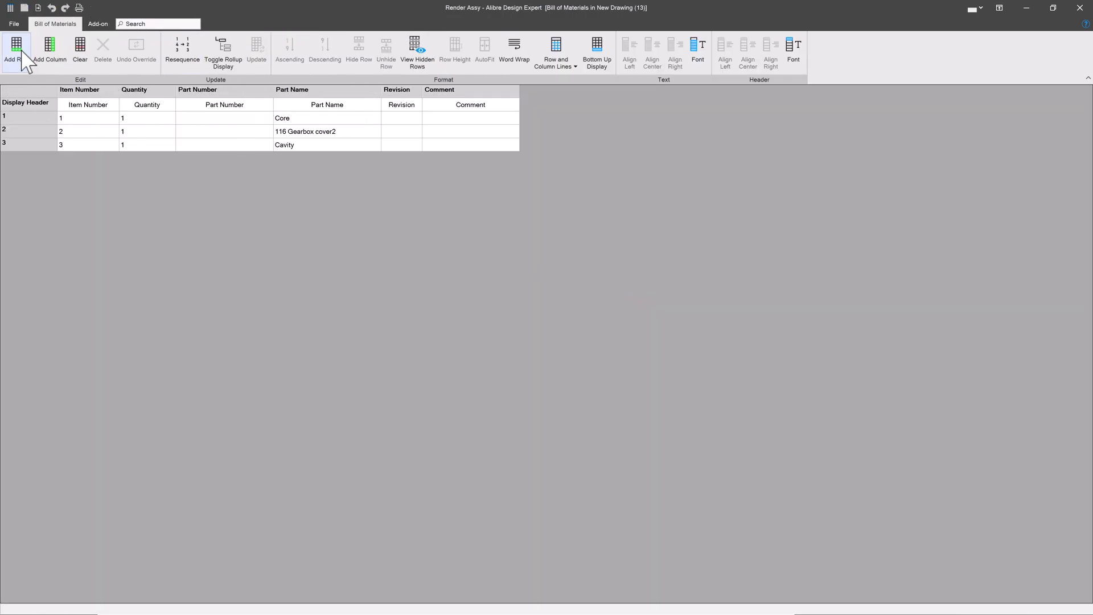
pyautogui.click(50, 51)
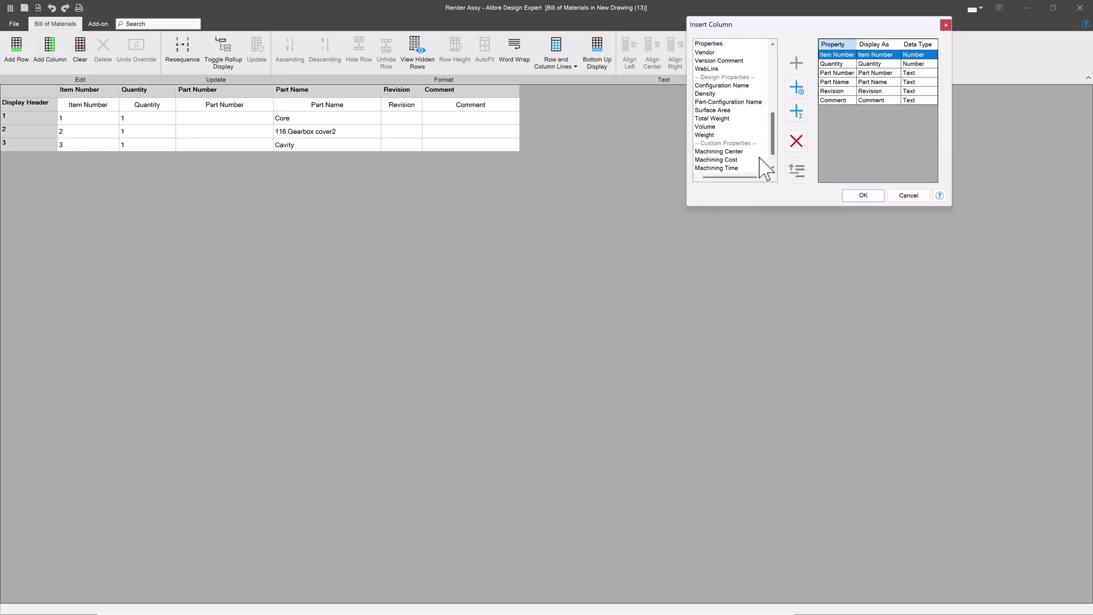
pyautogui.scroll(-1, 766, 169)
pyautogui.click(704, 110)
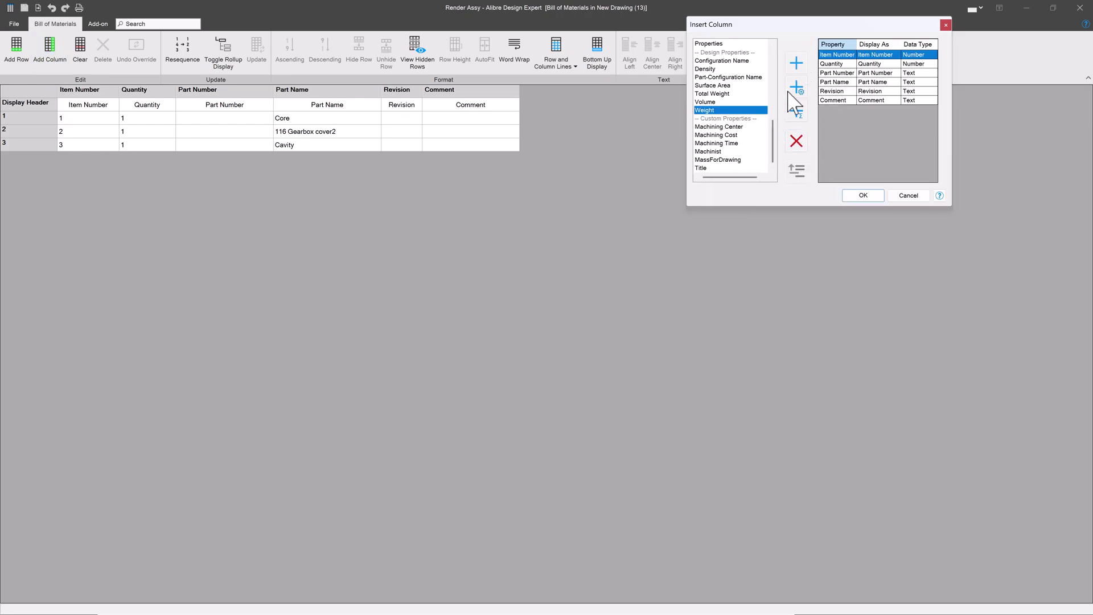
pyautogui.click(796, 63)
pyautogui.click(869, 195)
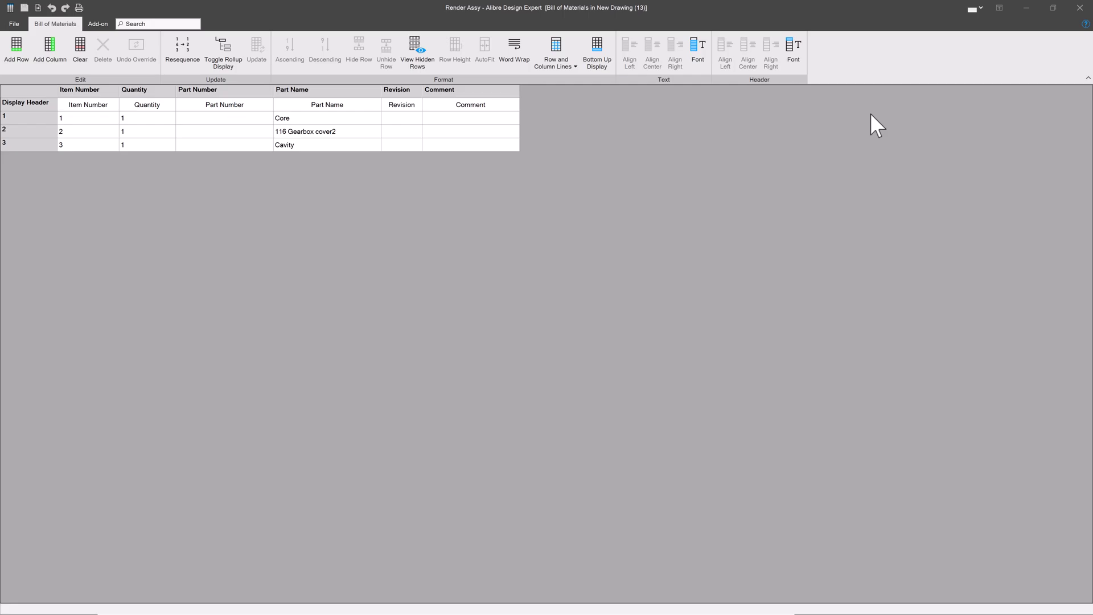
pyautogui.click(1078, 8)
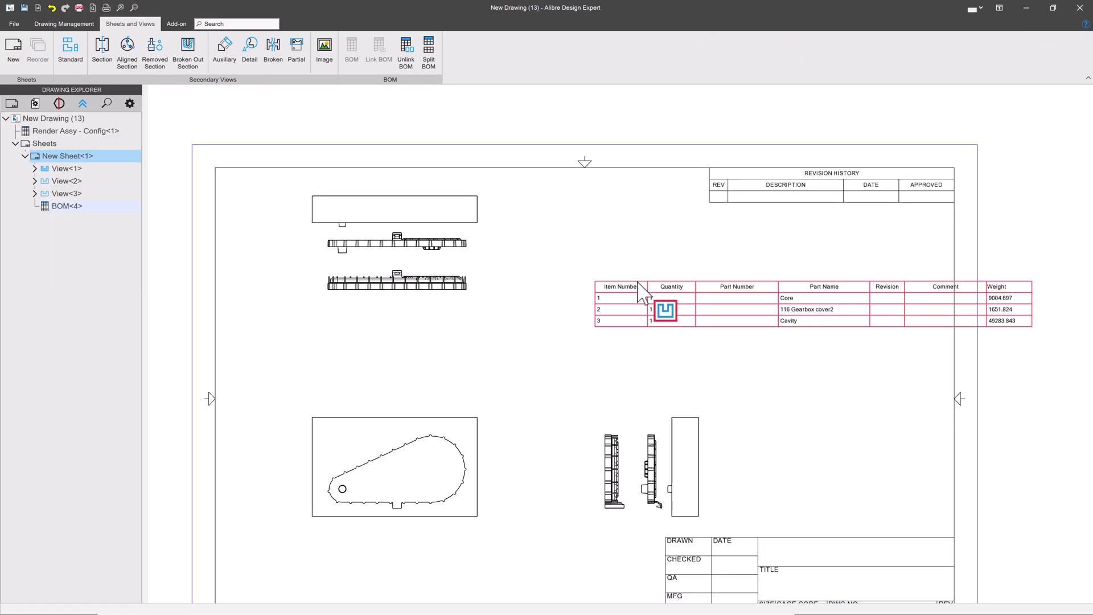
pyautogui.moveTo(638, 287); pyautogui.dragTo(518, 260)
pyautogui.click(775, 326)
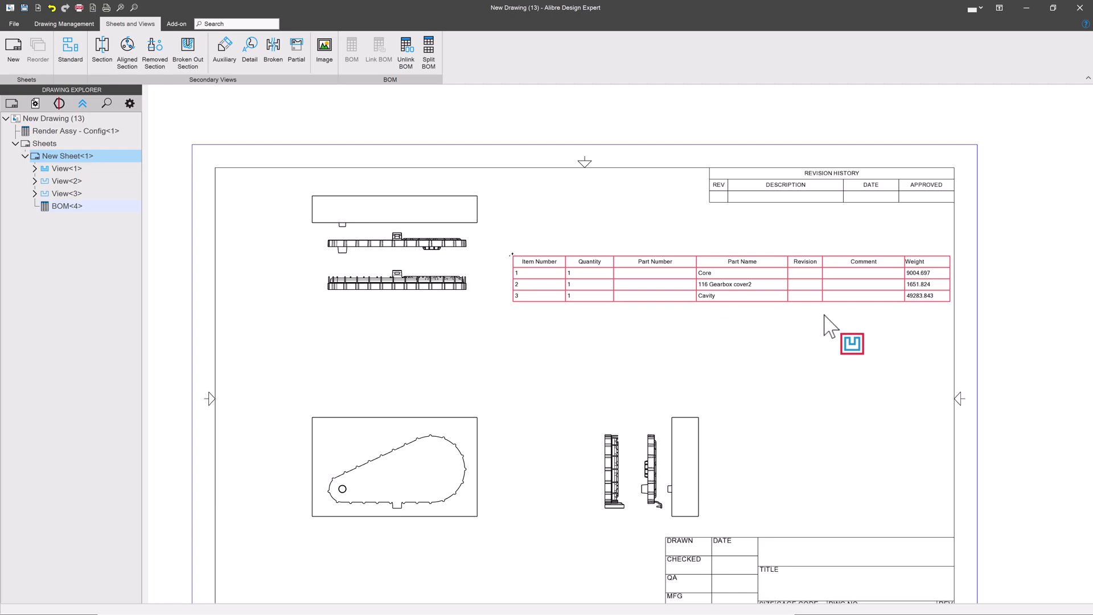
# Show a summation row for the Weight column in the bill of materials
pyautogui.click(919, 299)
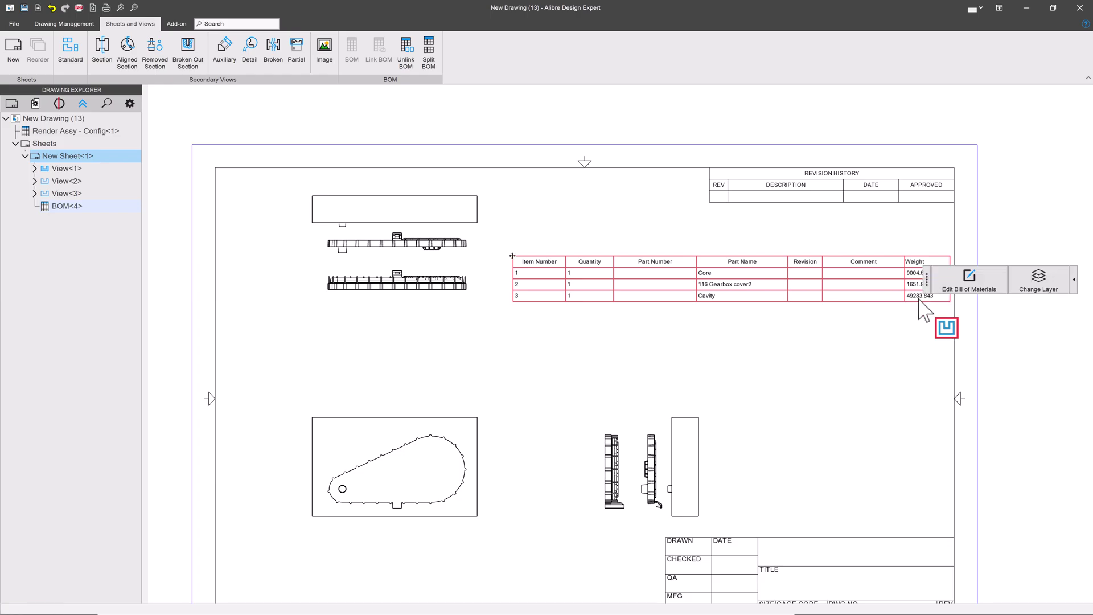
pyautogui.doubleClick(918, 299)
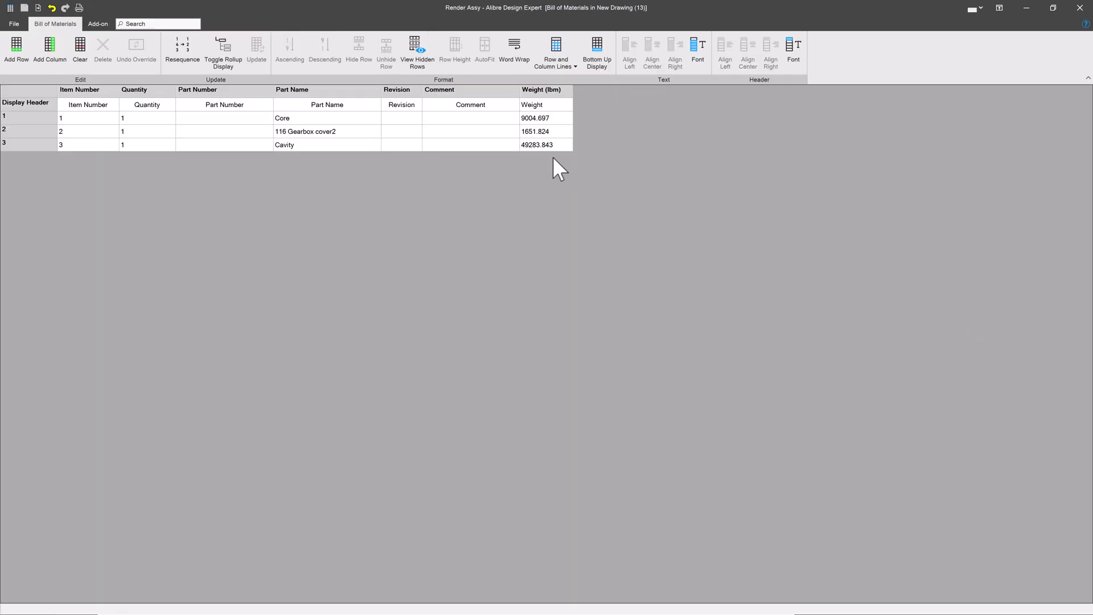
pyautogui.click(539, 147)
pyautogui.rightClick(538, 148)
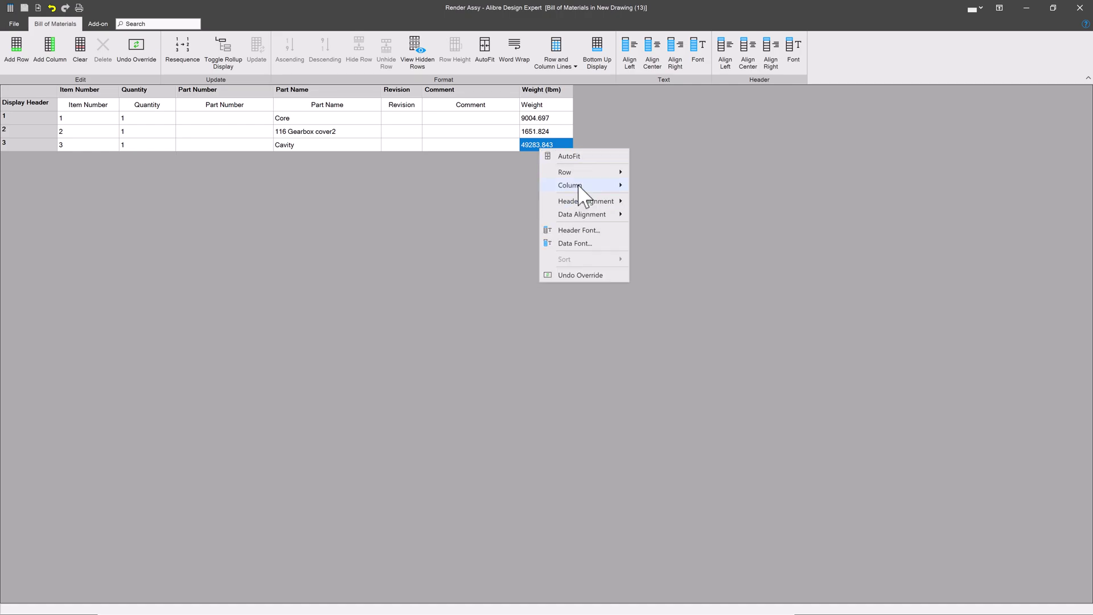
pyautogui.moveTo(578, 186)
pyautogui.click(675, 214)
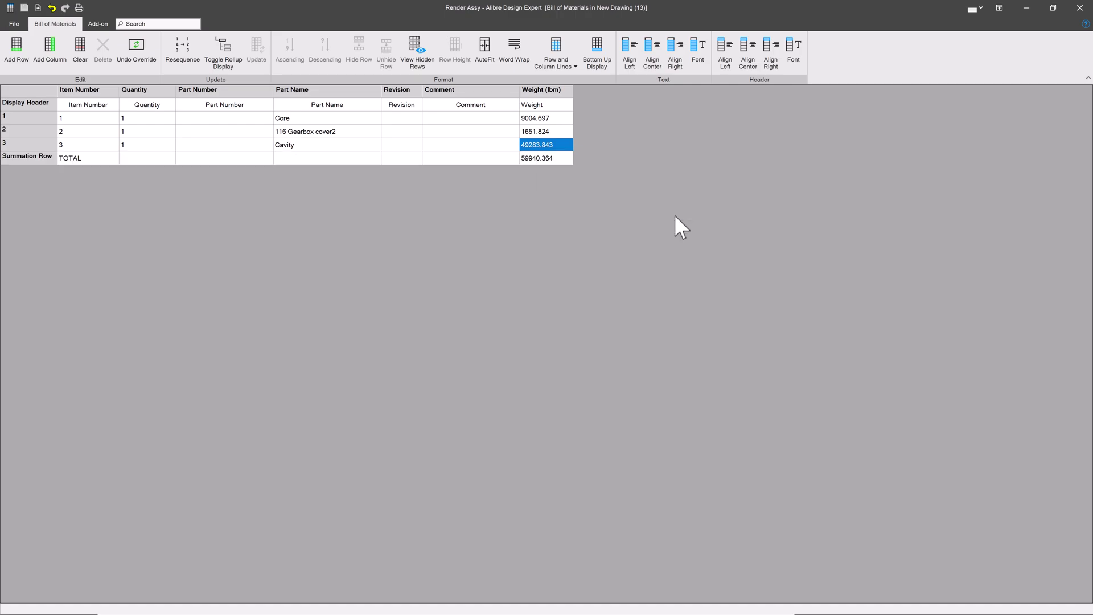
# Include the Quantity column in the summation row, check the weight total, and return to the drawing
pyautogui.click(143, 159)
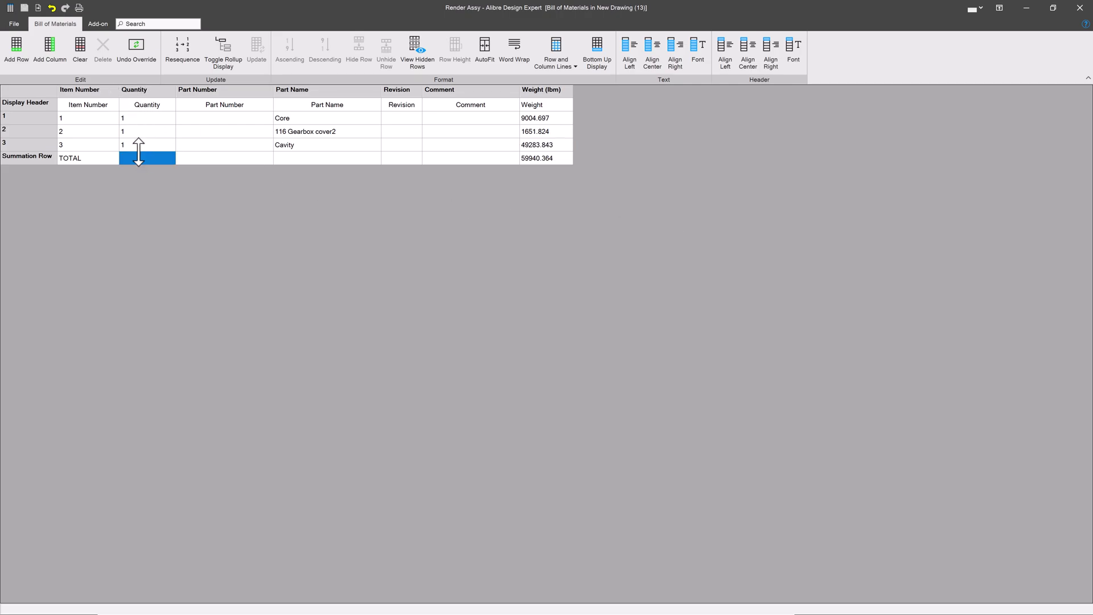
pyautogui.rightClick(138, 157)
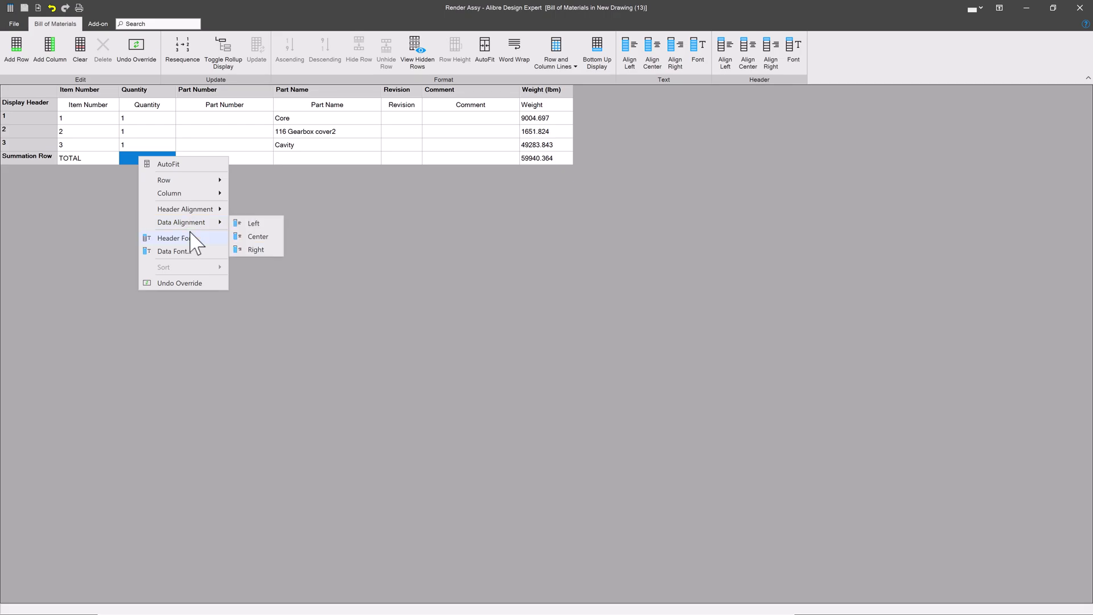
pyautogui.moveTo(192, 216)
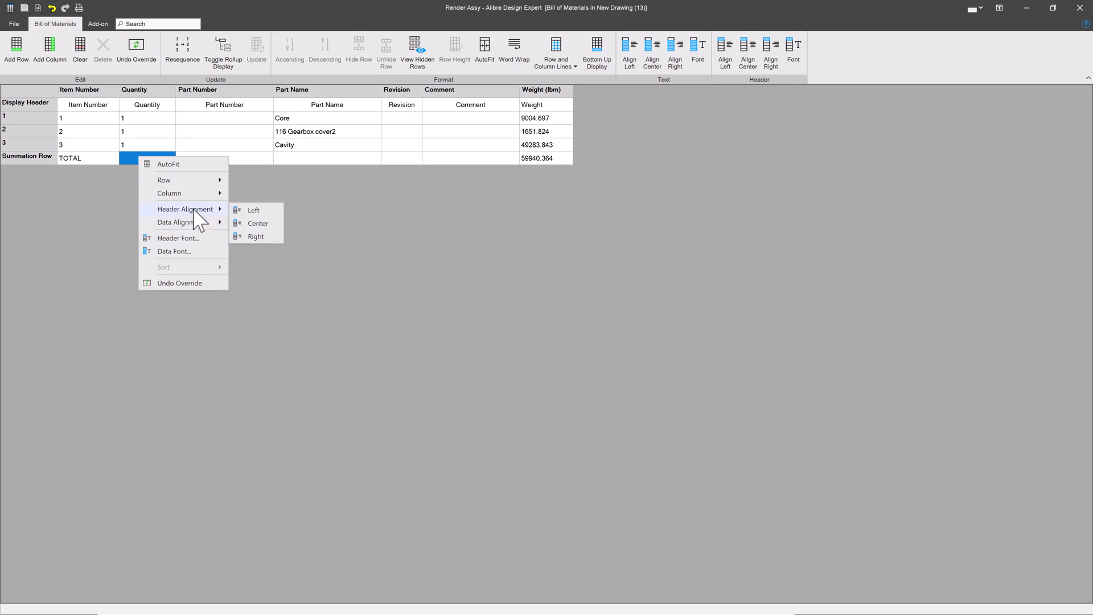
pyautogui.moveTo(195, 193)
pyautogui.click(283, 217)
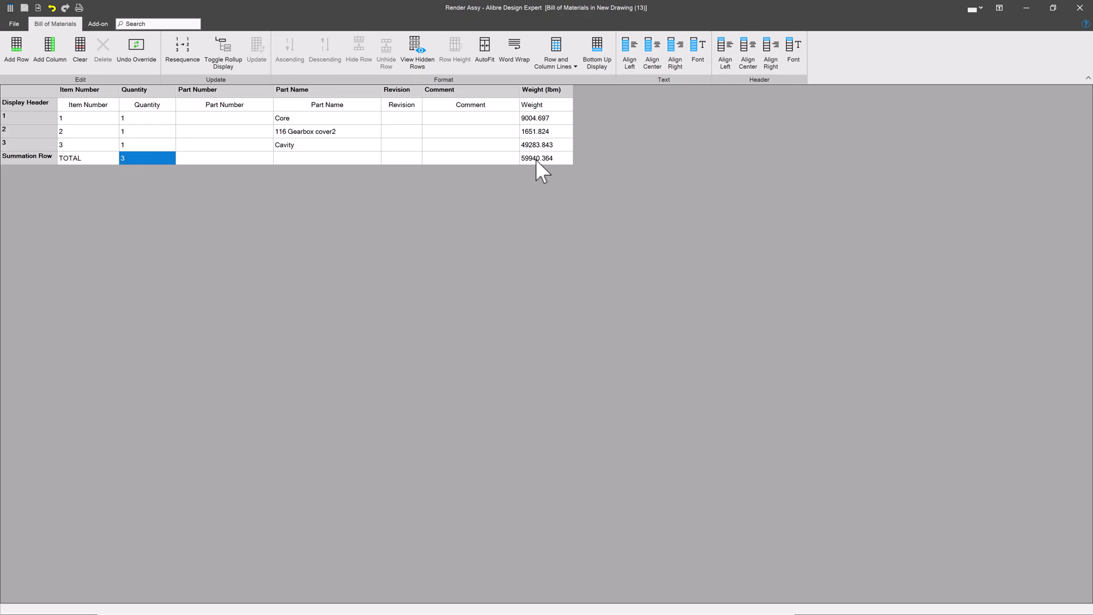
pyautogui.click(507, 160)
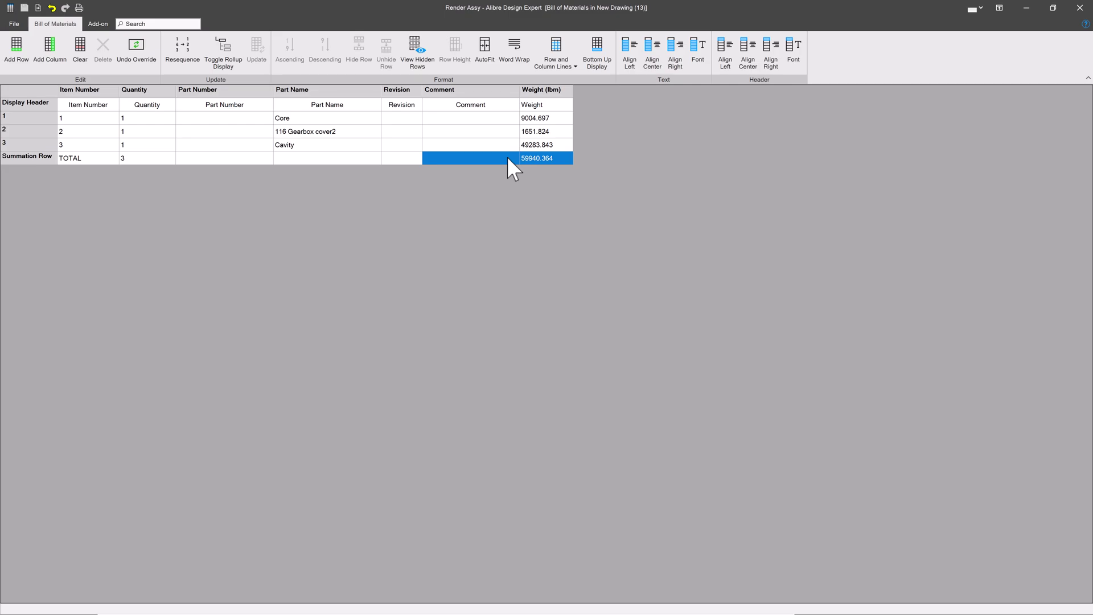
pyautogui.click(526, 162)
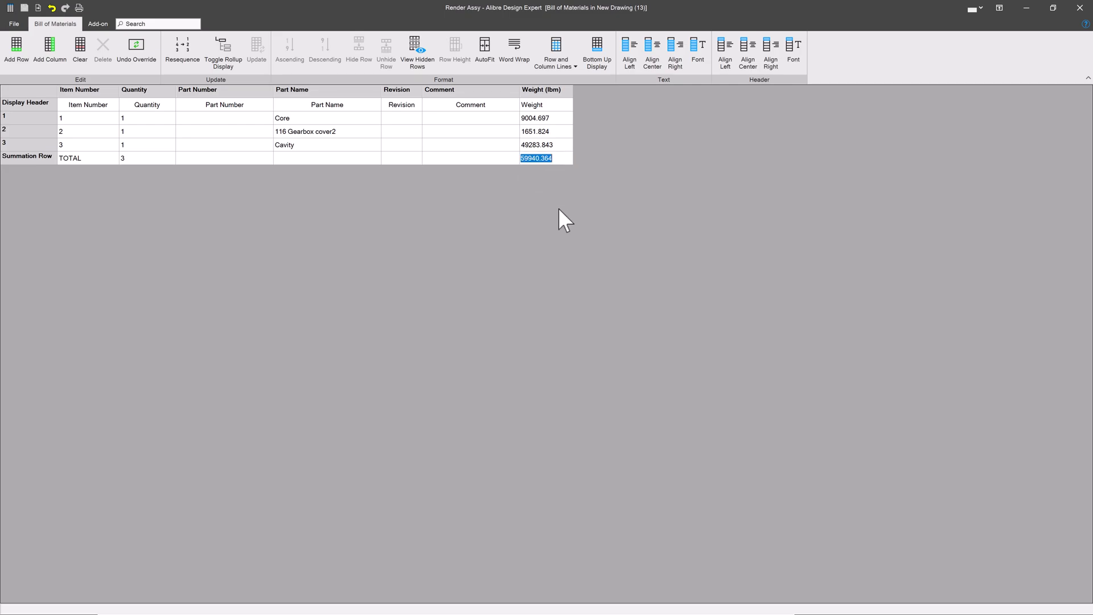
pyautogui.click(561, 146)
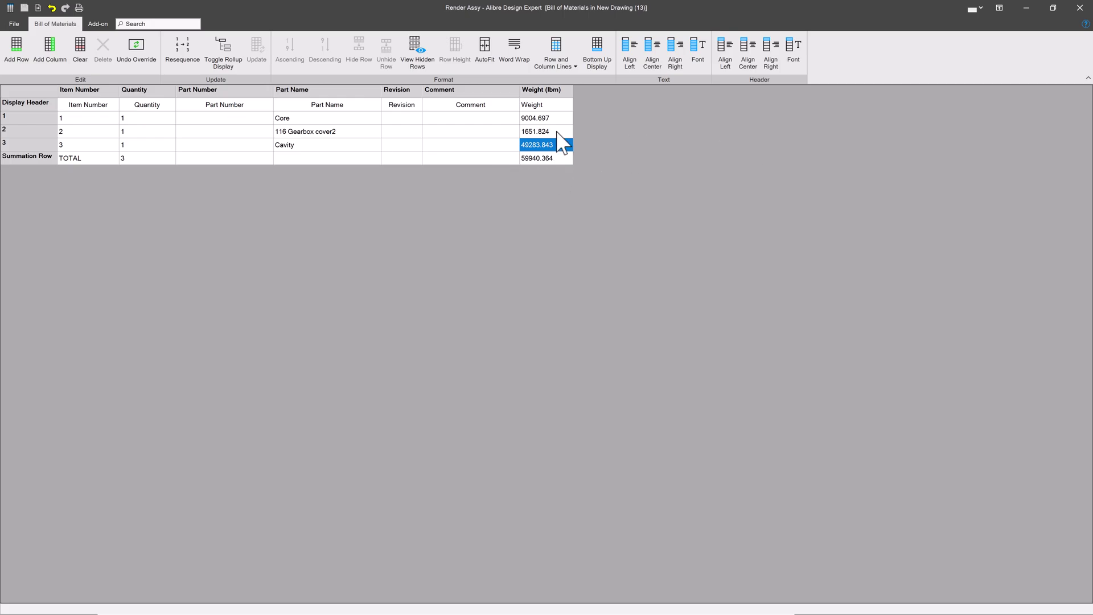
pyautogui.click(1080, 8)
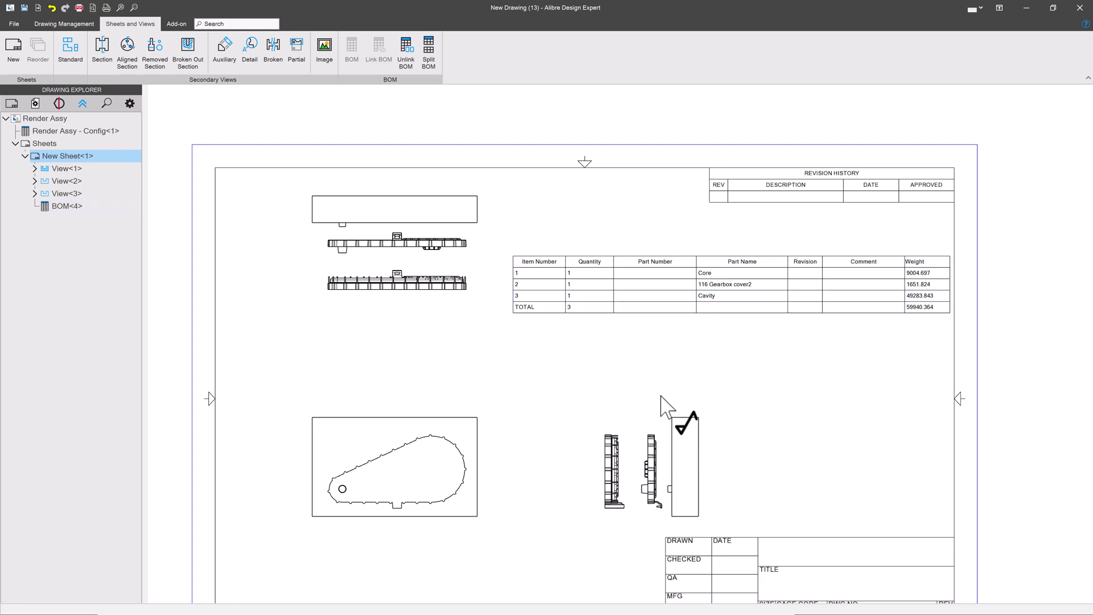
# Open the 3D model from the right view and duplicate the Cavity mold half six times, three copies on each side of the assembly
pyautogui.click(552, 415)
pyautogui.click(683, 450)
pyautogui.rightClick(649, 430)
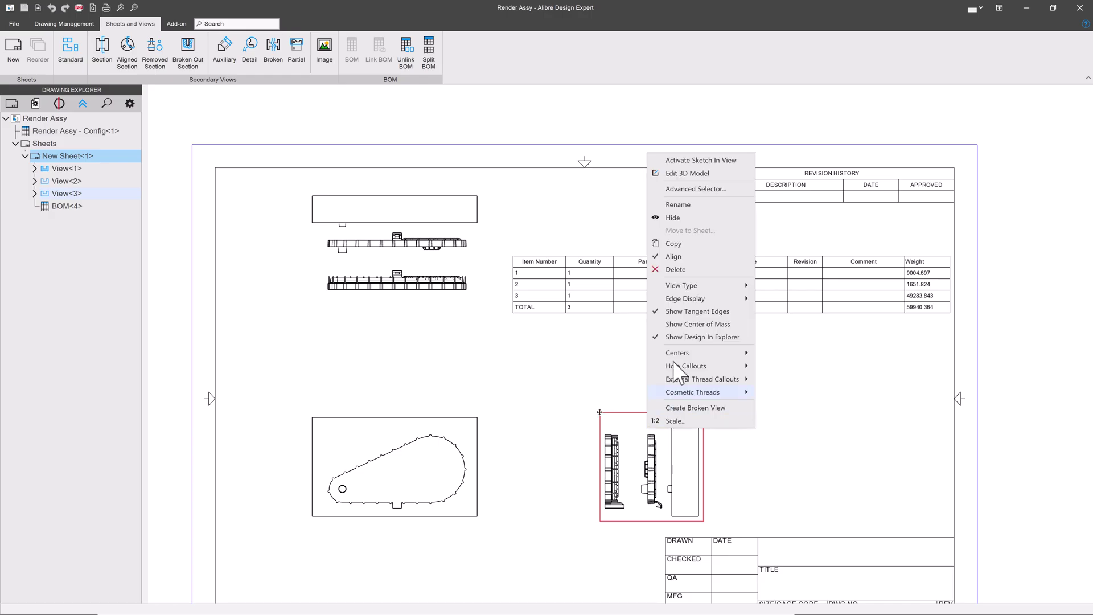
pyautogui.click(687, 174)
pyautogui.moveTo(649, 296); pyautogui.dragTo(604, 333, button='middle')
pyautogui.moveTo(786, 314); pyautogui.dragTo(1054, 283)
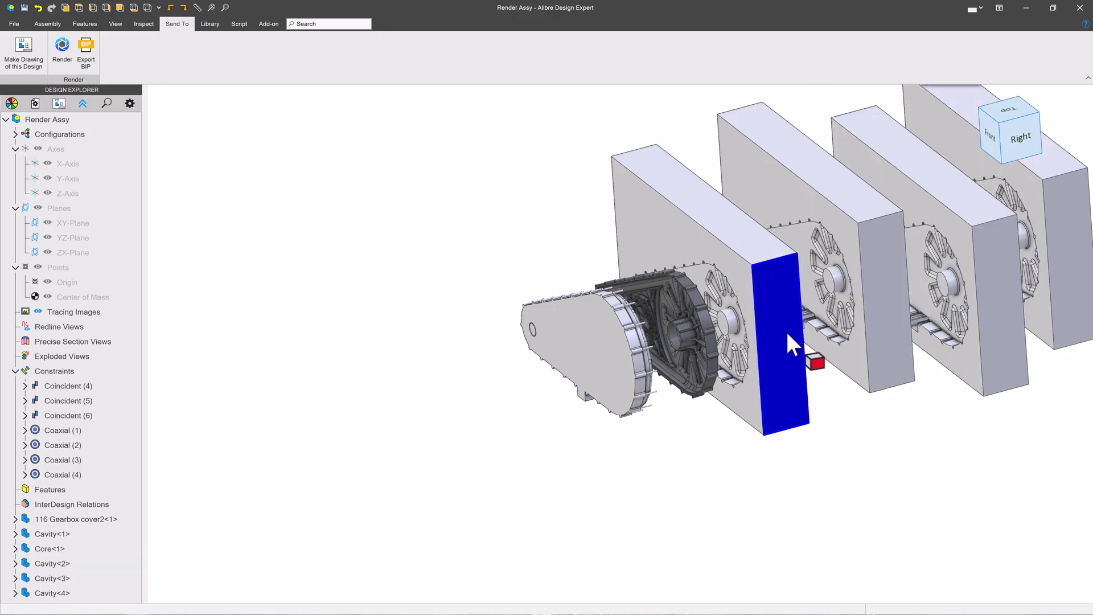
pyautogui.keyDown('ctrl'); pyautogui.moveTo(733, 333); pyautogui.dragTo(504, 374); pyautogui.keyUp('ctrl')
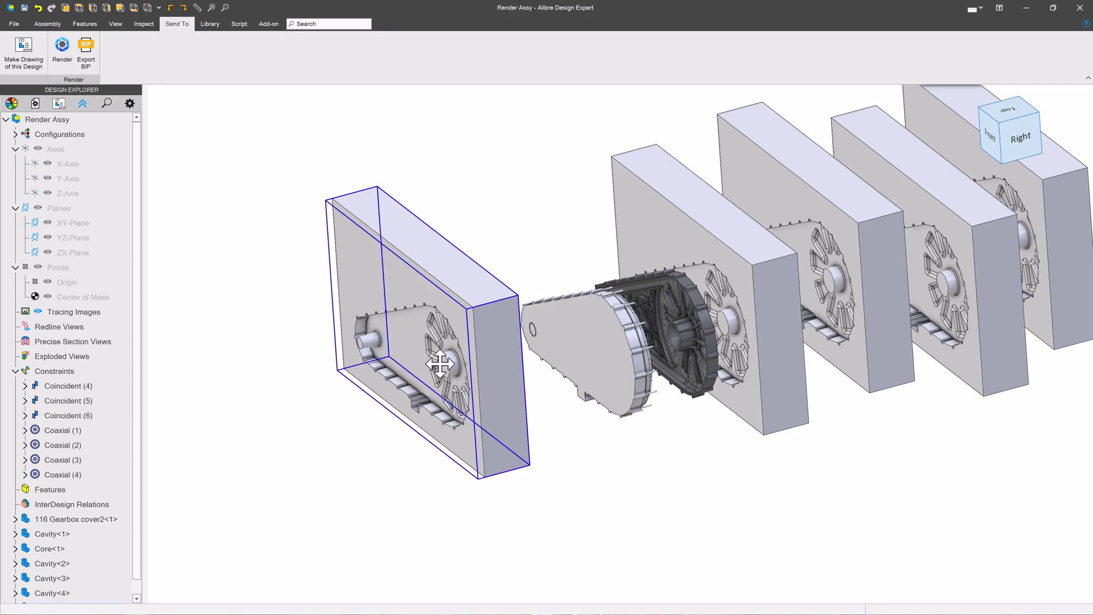
pyautogui.keyDown('ctrl'); pyautogui.moveTo(439, 361); pyautogui.dragTo(264, 408); pyautogui.keyUp('ctrl')
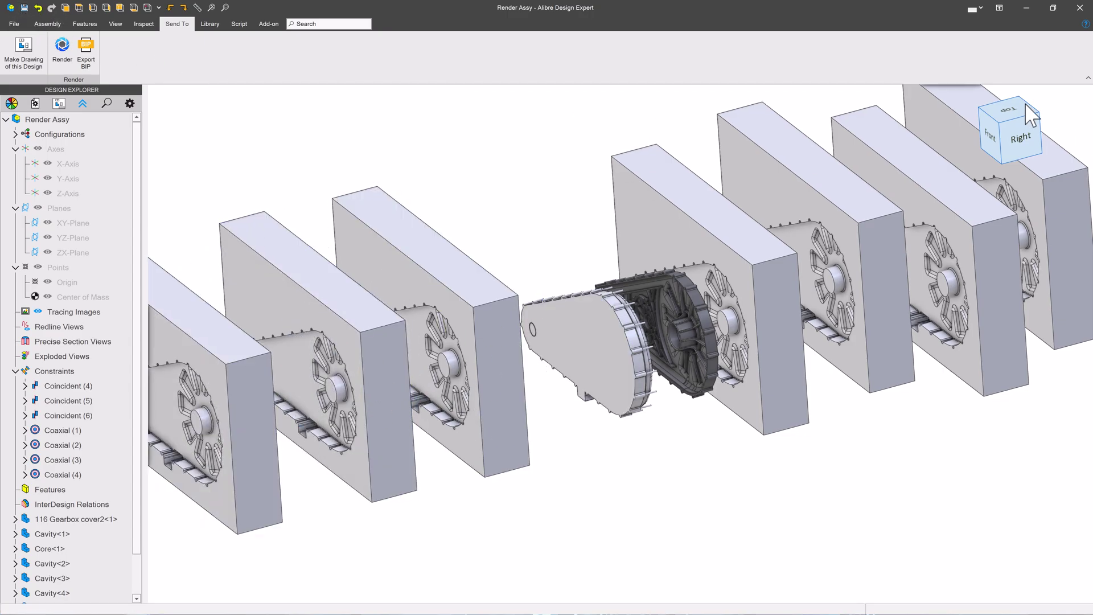
pyautogui.click(1071, 6)
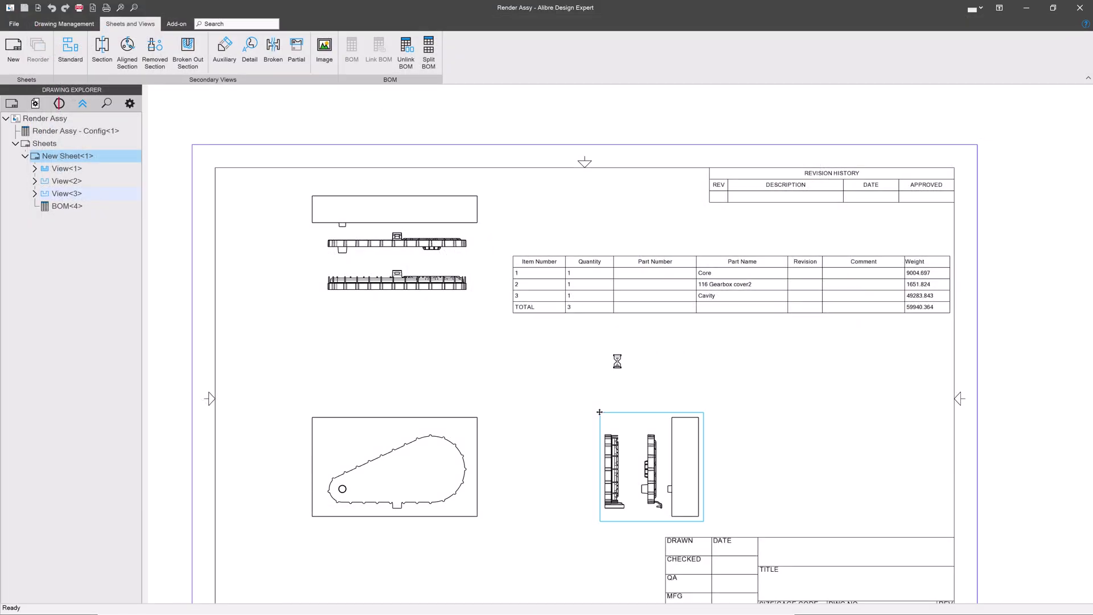
# Reproject the drawing views to bring in the modified assembly
pyautogui.click(70, 22)
pyautogui.click(814, 50)
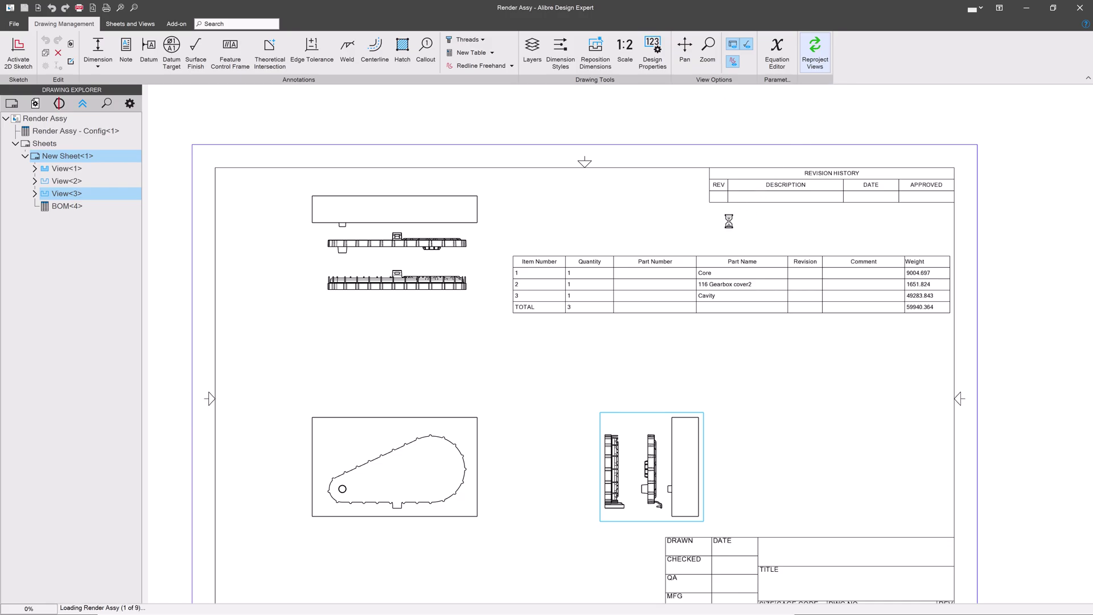
pyautogui.click(644, 225)
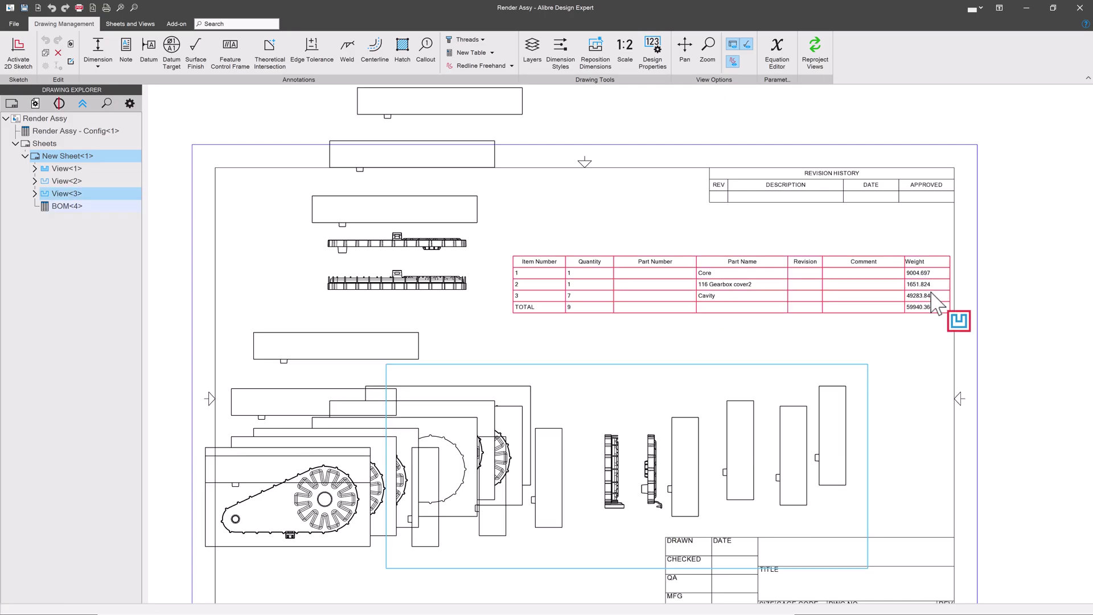
# Open the bill of materials for editing and remove the Weight total from its summation row
pyautogui.click(929, 311)
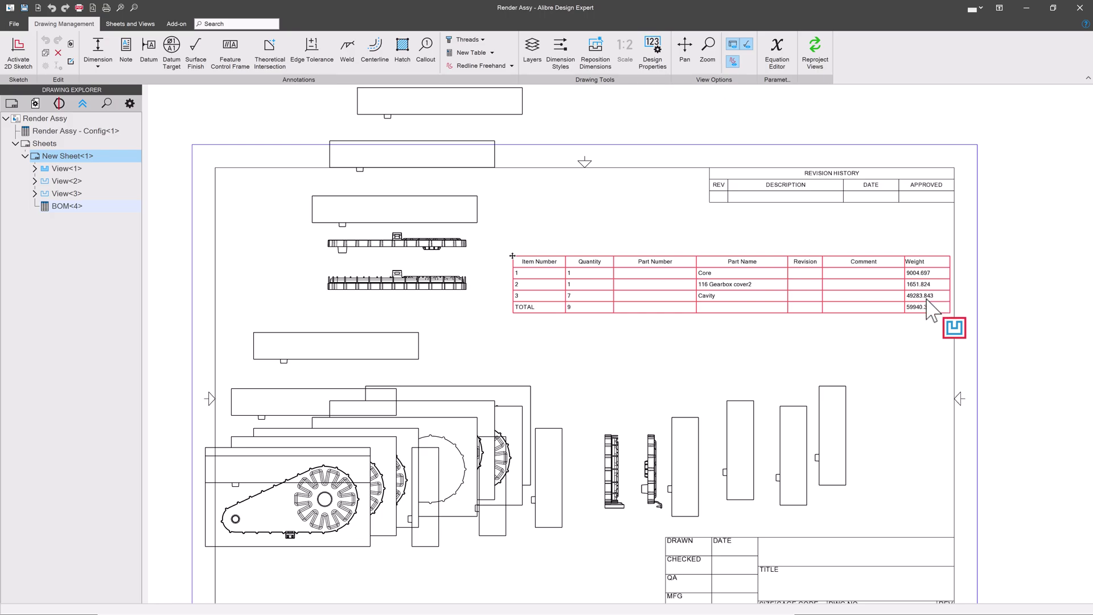
pyautogui.click(879, 303)
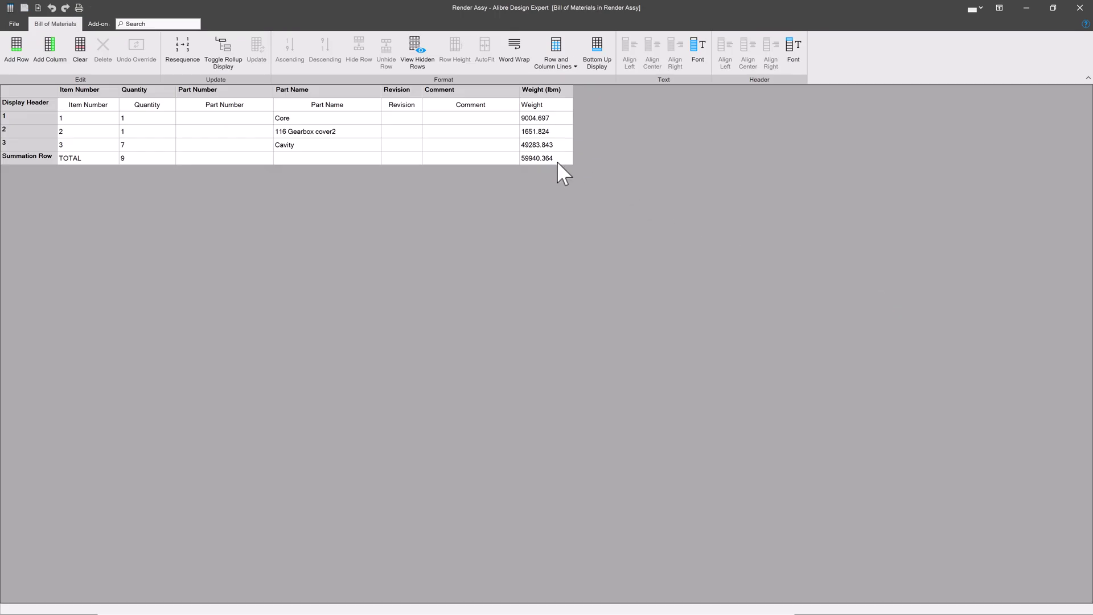
pyautogui.click(557, 161)
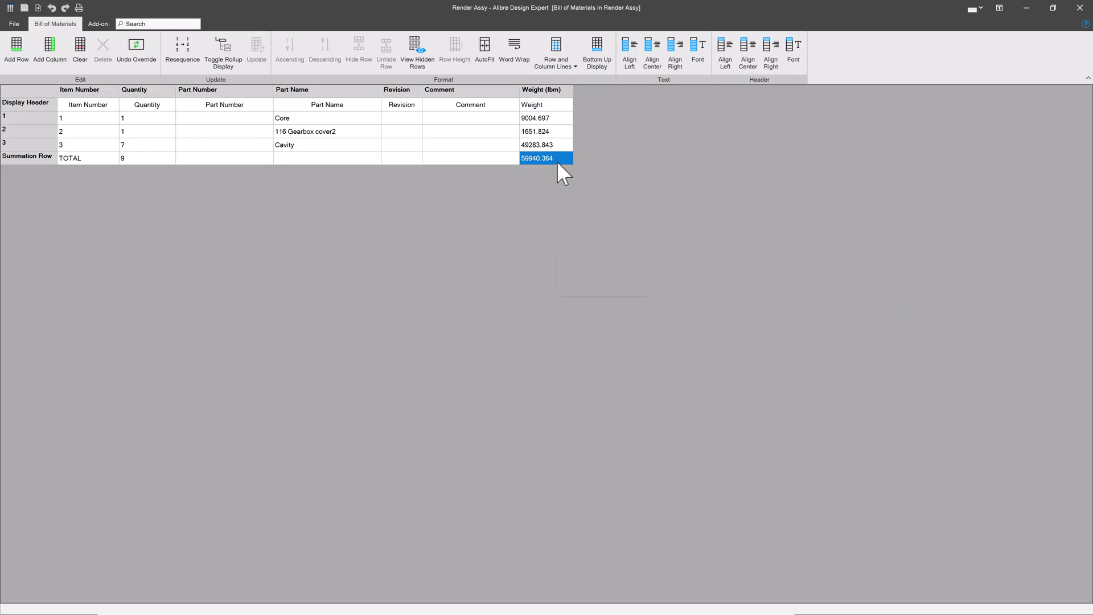
pyautogui.rightClick(557, 162)
pyautogui.moveTo(608, 200)
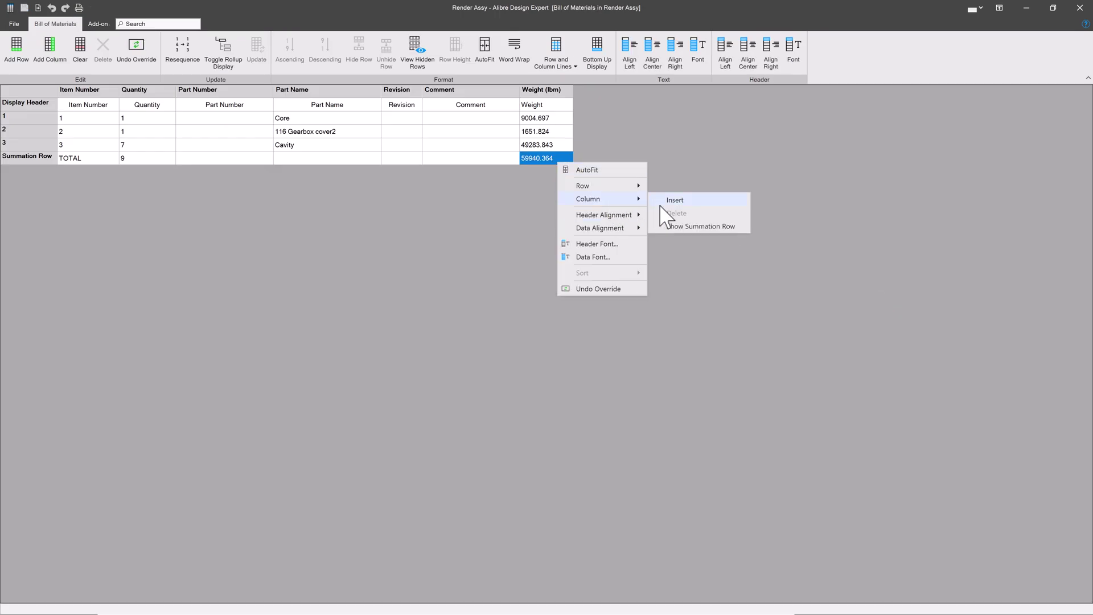
pyautogui.click(684, 228)
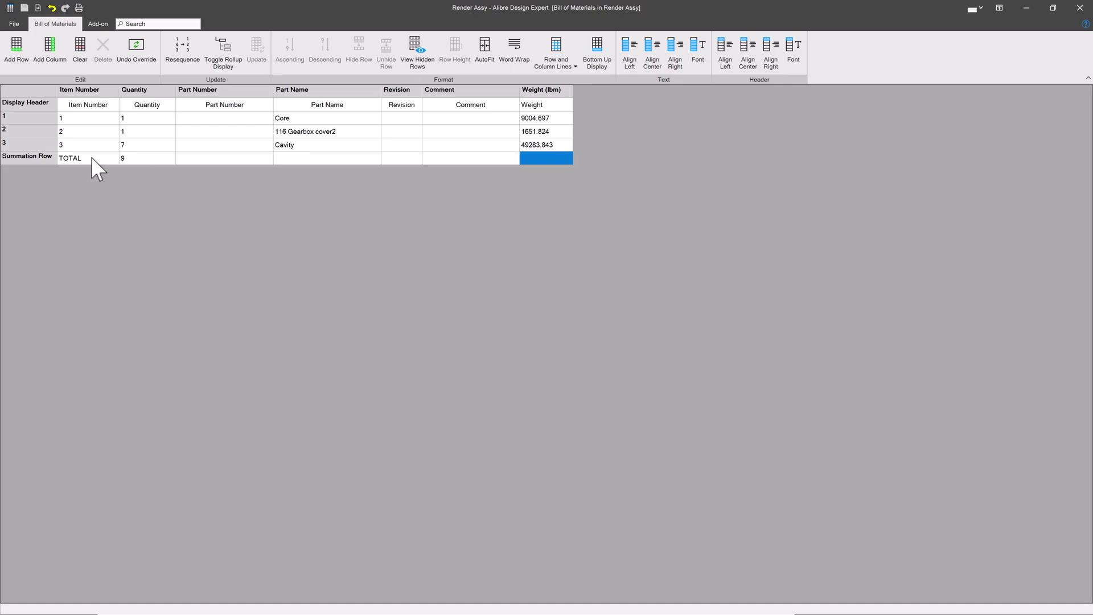
# Turn off the summation row for the Quantity column and return to the drawing
pyautogui.click(144, 153)
pyautogui.rightClick(144, 154)
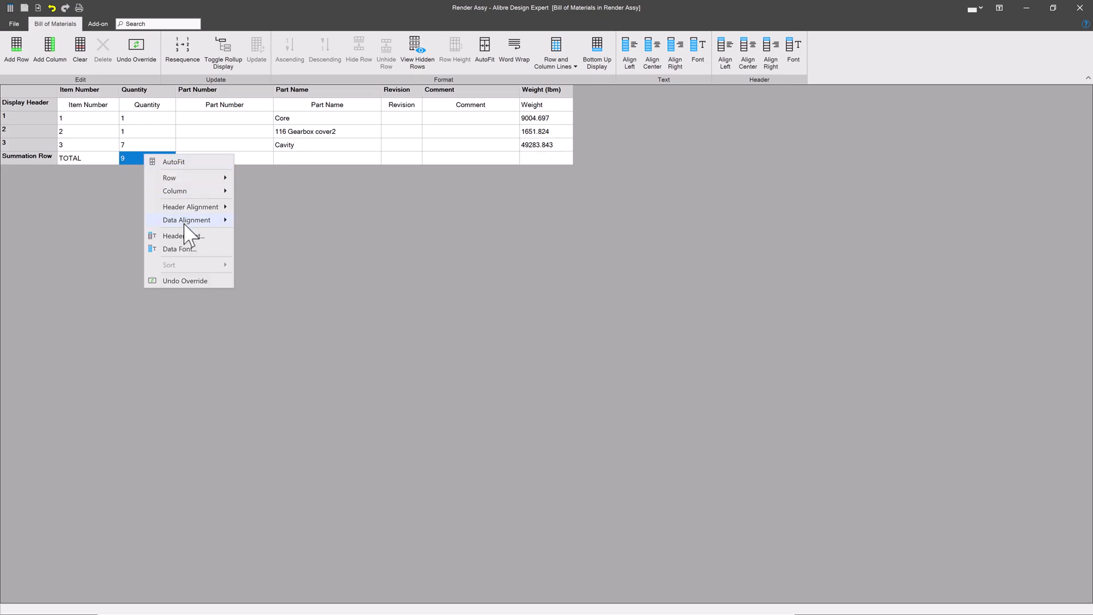
pyautogui.moveTo(185, 193)
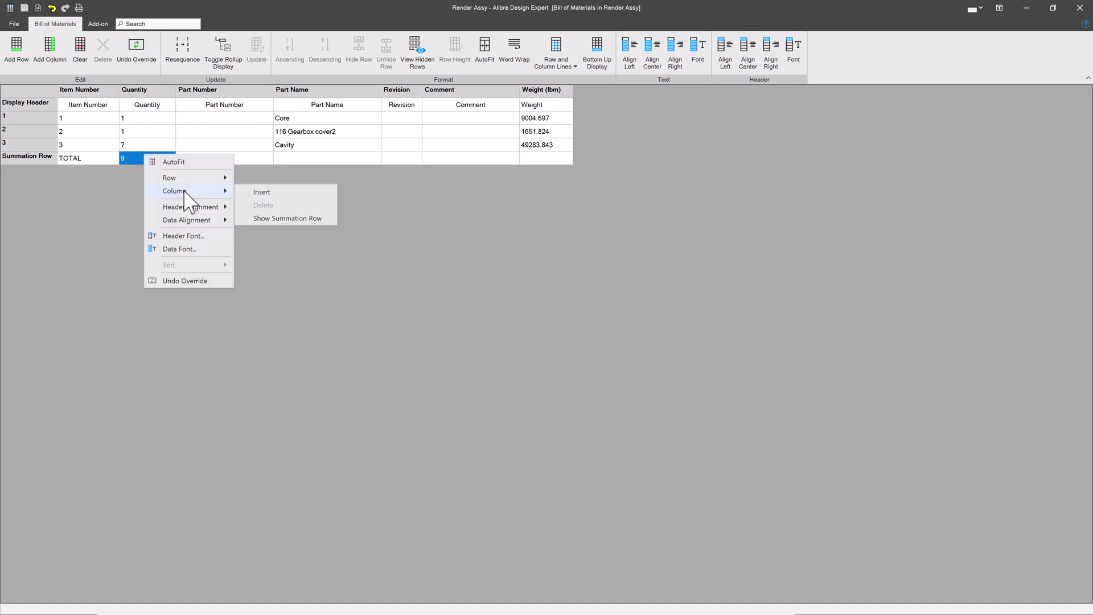
pyautogui.click(289, 218)
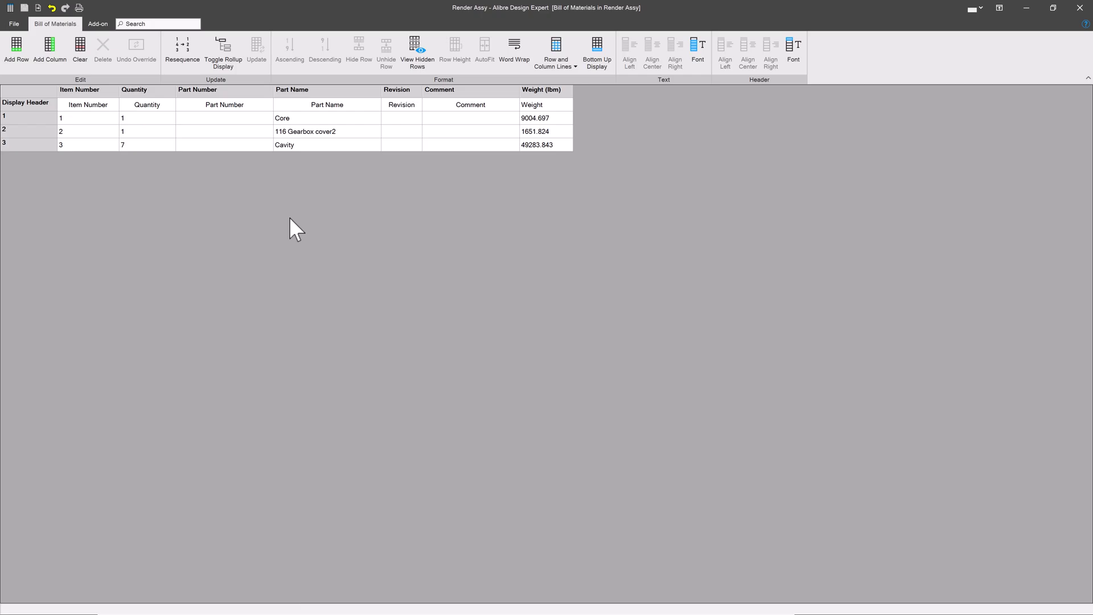
pyautogui.click(1080, 8)
pyautogui.click(584, 275)
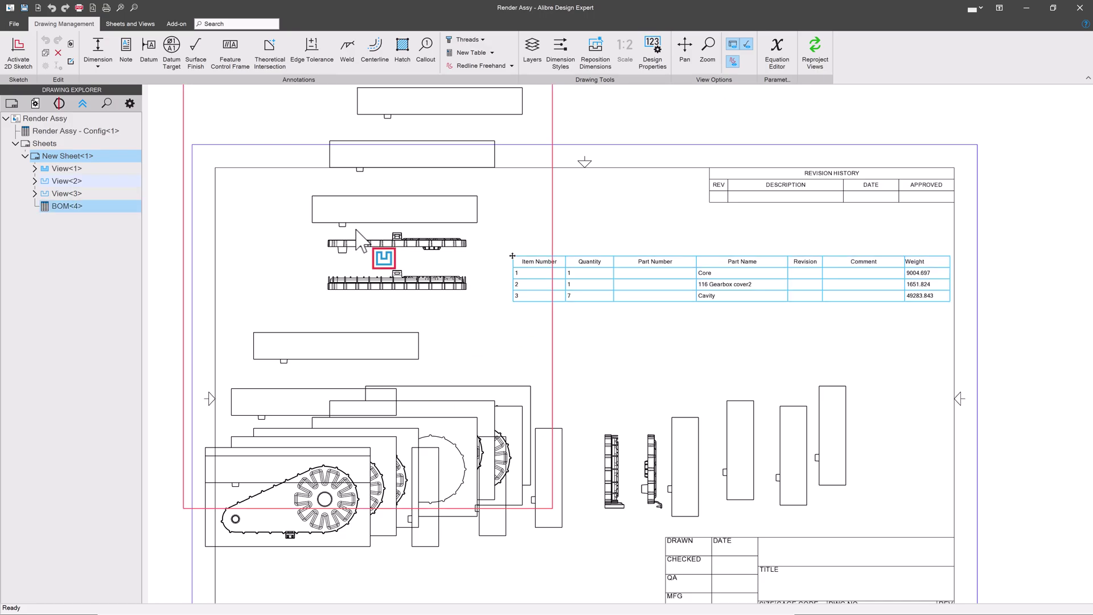
# Open the assembly's 3D model for editing from the right view
pyautogui.scroll(-3, 356, 230)
pyautogui.scroll(-5, 572, 475)
pyautogui.scroll(4, 529, 359)
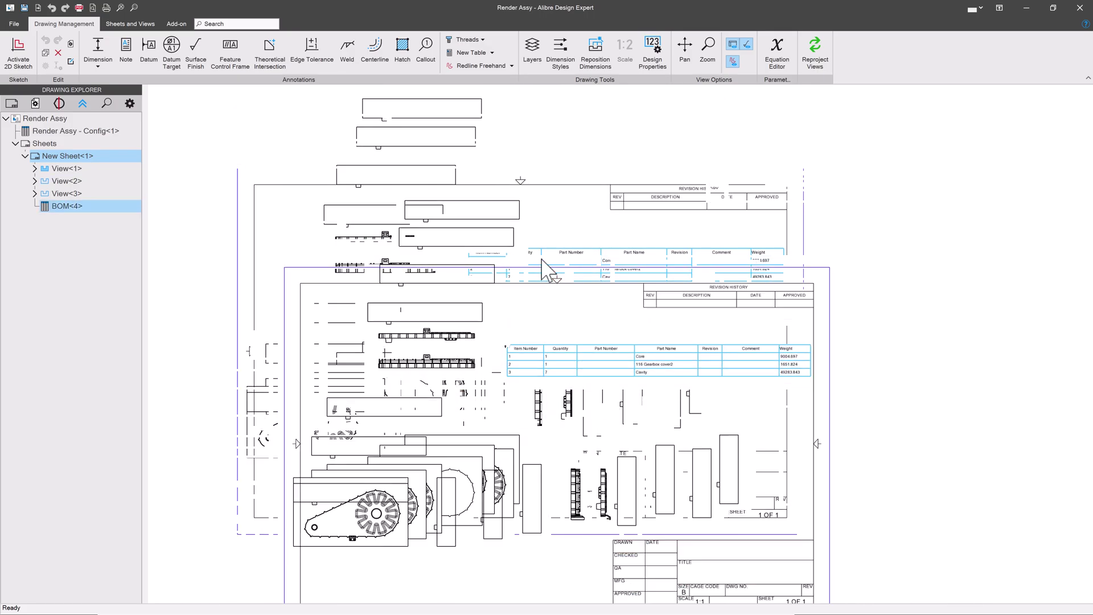
pyautogui.scroll(-2, 581, 463)
pyautogui.scroll(2, 580, 467)
pyautogui.click(508, 503)
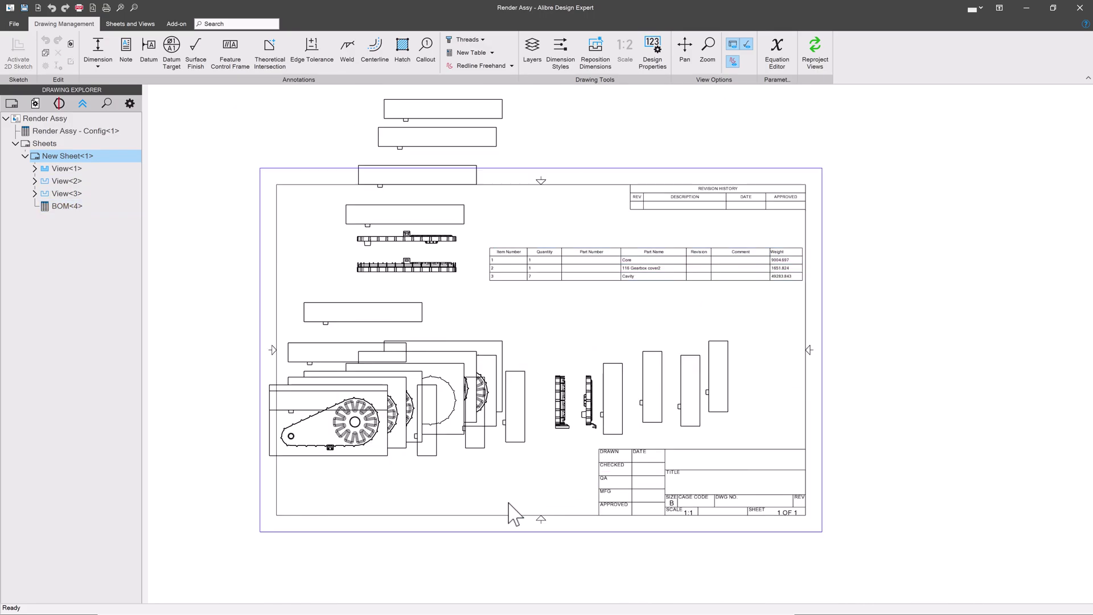
pyautogui.scroll(2, 785, 512)
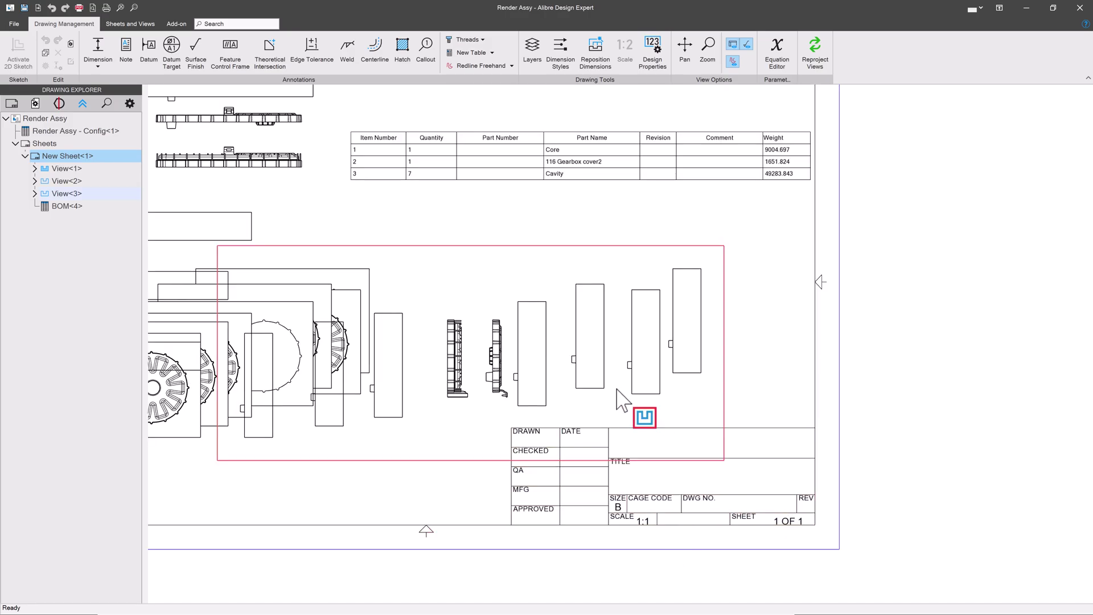
pyautogui.rightClick(517, 257)
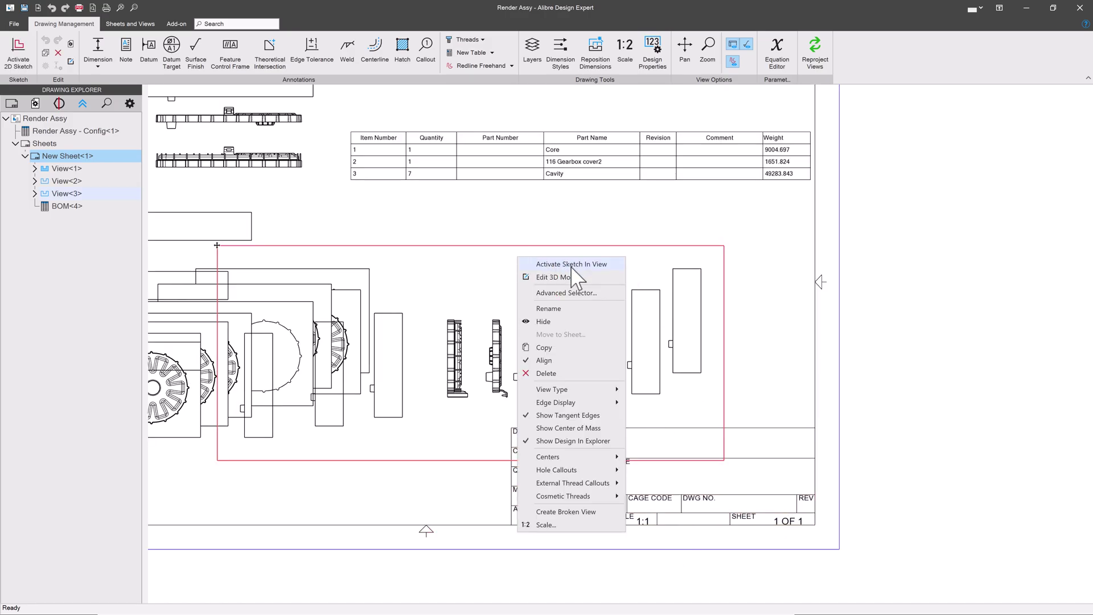
pyautogui.click(568, 276)
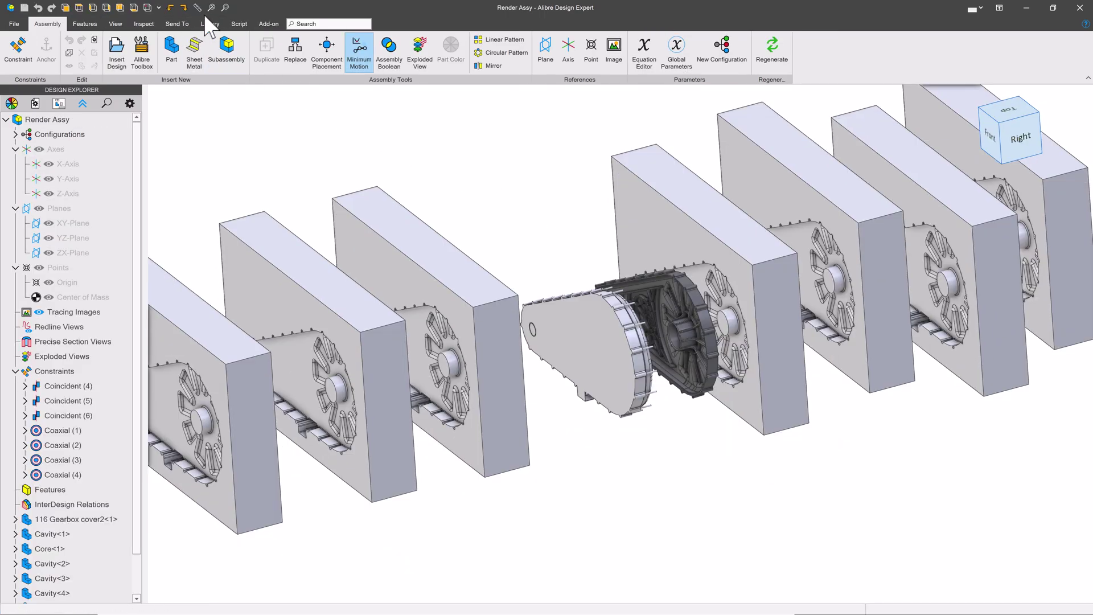
# Launch the scripting environment, open Part and Assy Weight from the Weight Script library folder, and run it on the assembly
pyautogui.click(239, 23)
pyautogui.click(14, 49)
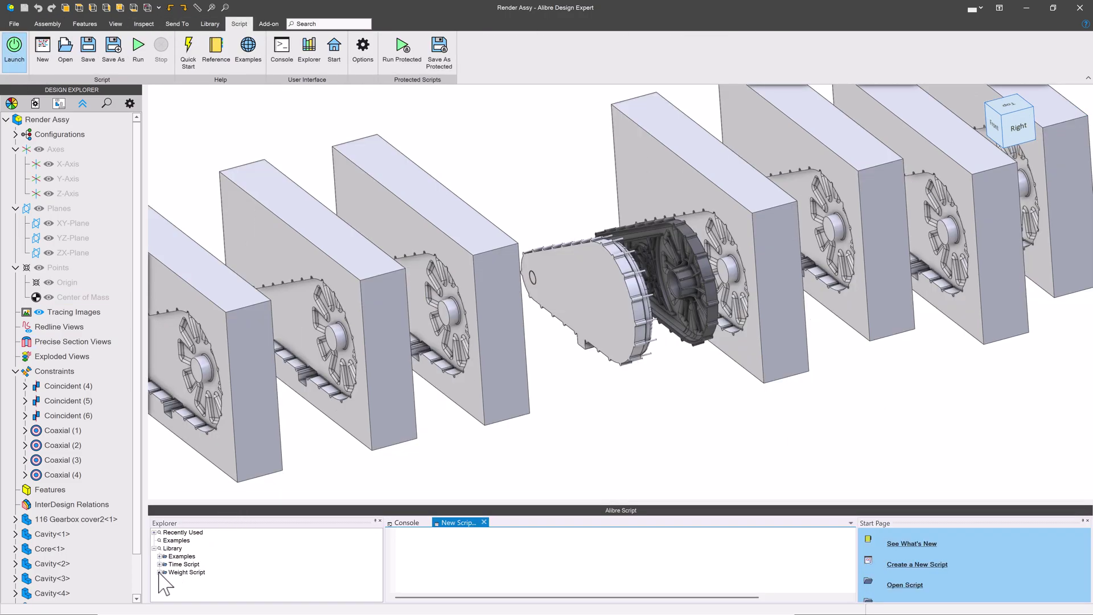
pyautogui.click(159, 572)
pyautogui.doubleClick(203, 581)
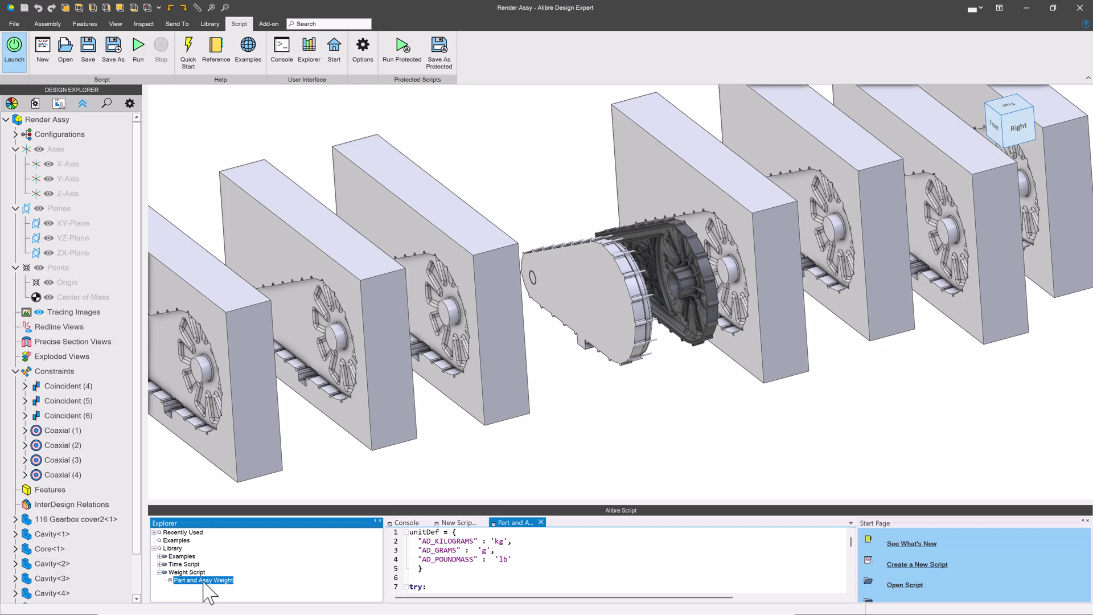
pyautogui.click(138, 48)
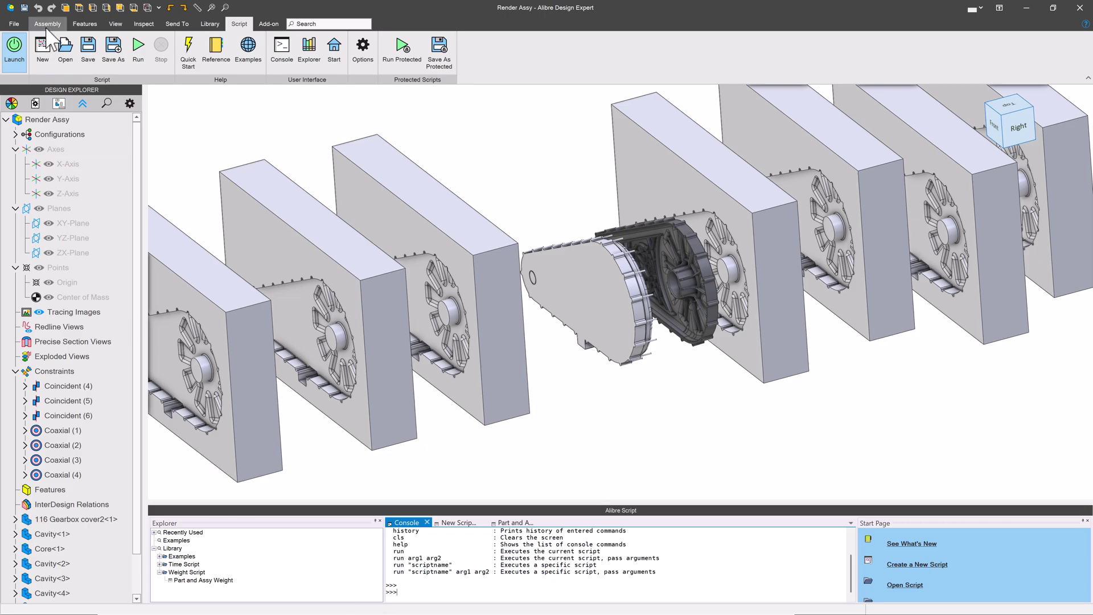
# Check the MassForDrawing custom property in the assembly's design data and return to the model
pyautogui.click(14, 24)
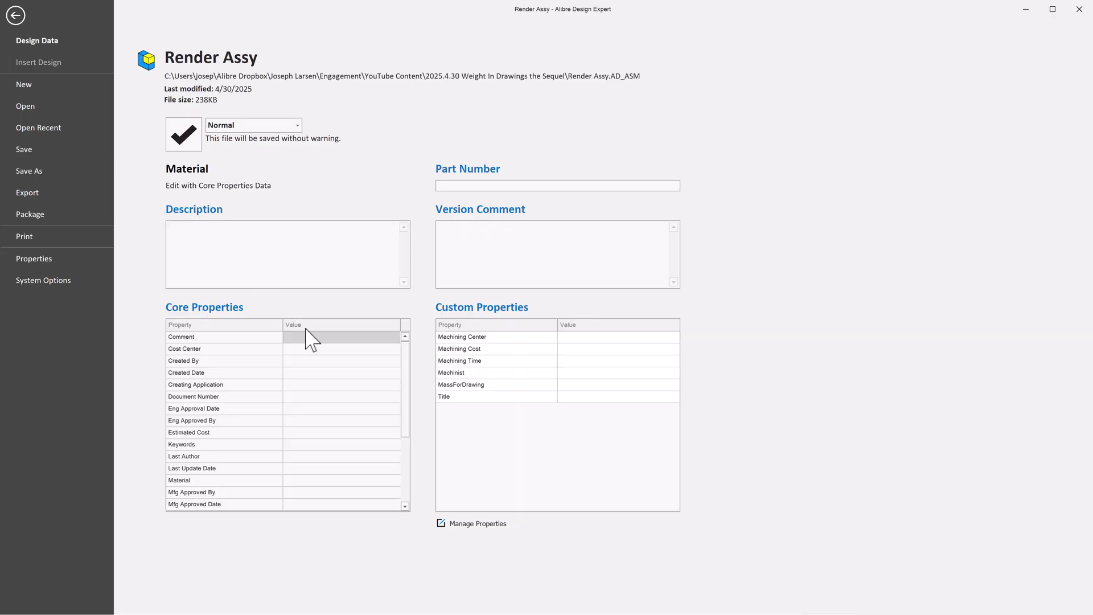
pyautogui.click(590, 384)
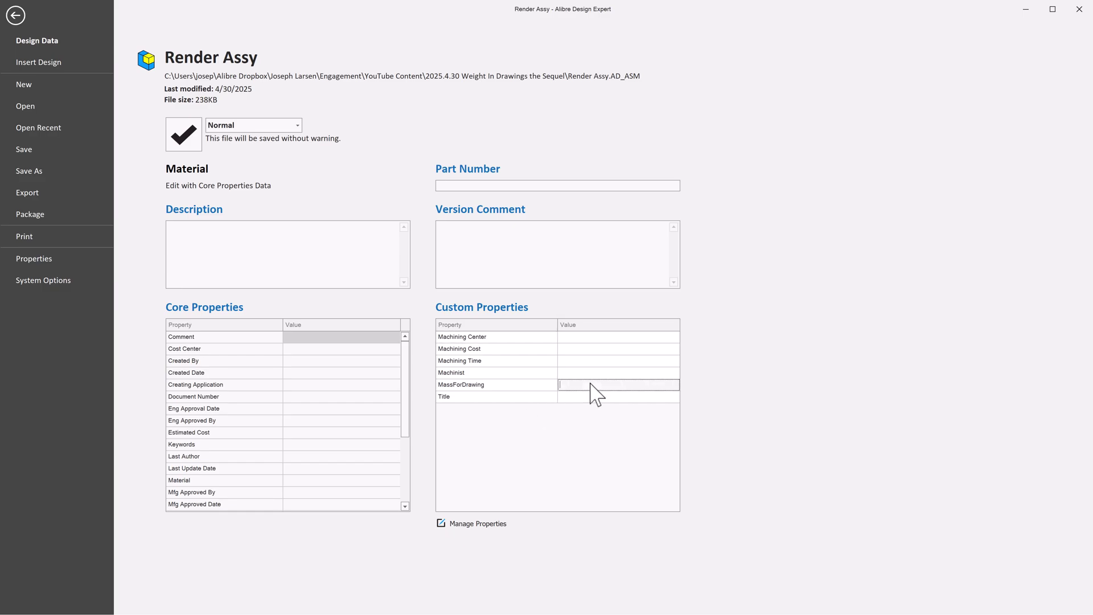
pyautogui.click(17, 14)
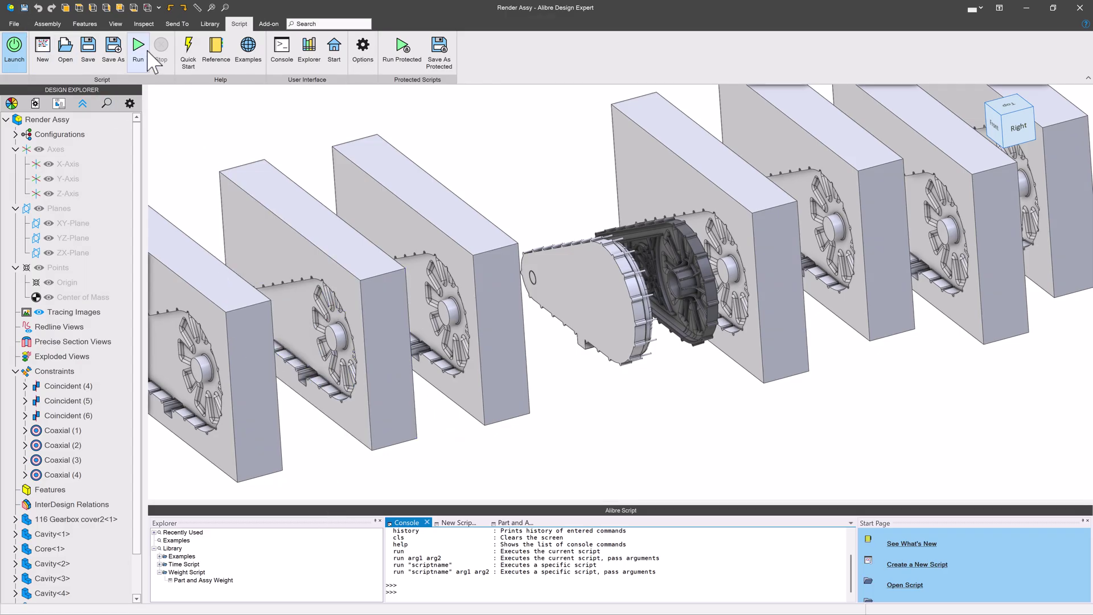
# Reopen and rerun the Part and Assy Weight script, and recheck the assembly's MassForDrawing property
pyautogui.doubleClick(231, 580)
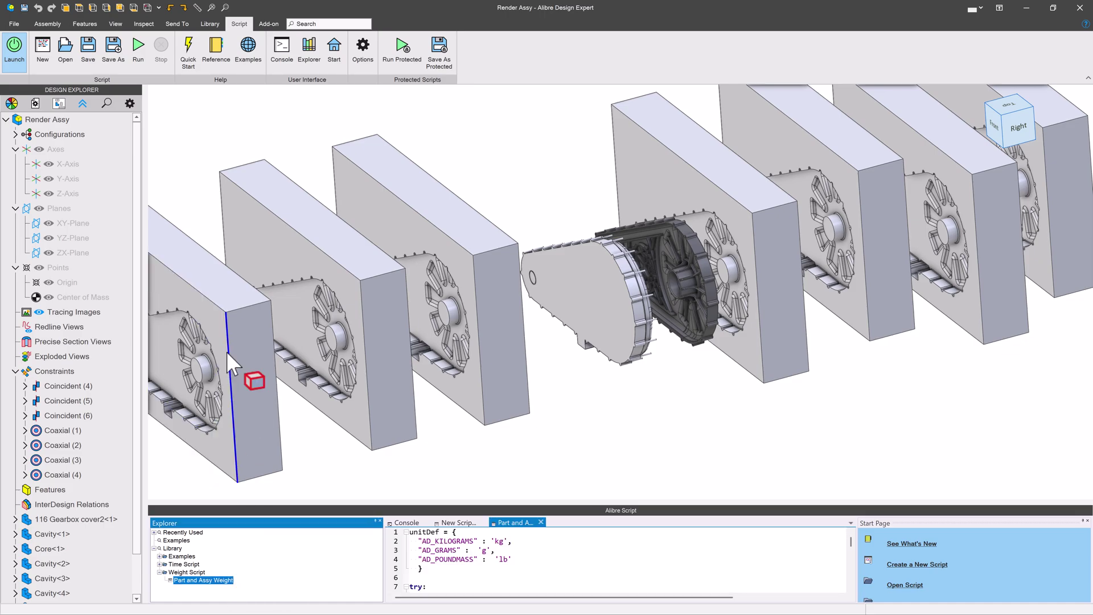
pyautogui.click(140, 46)
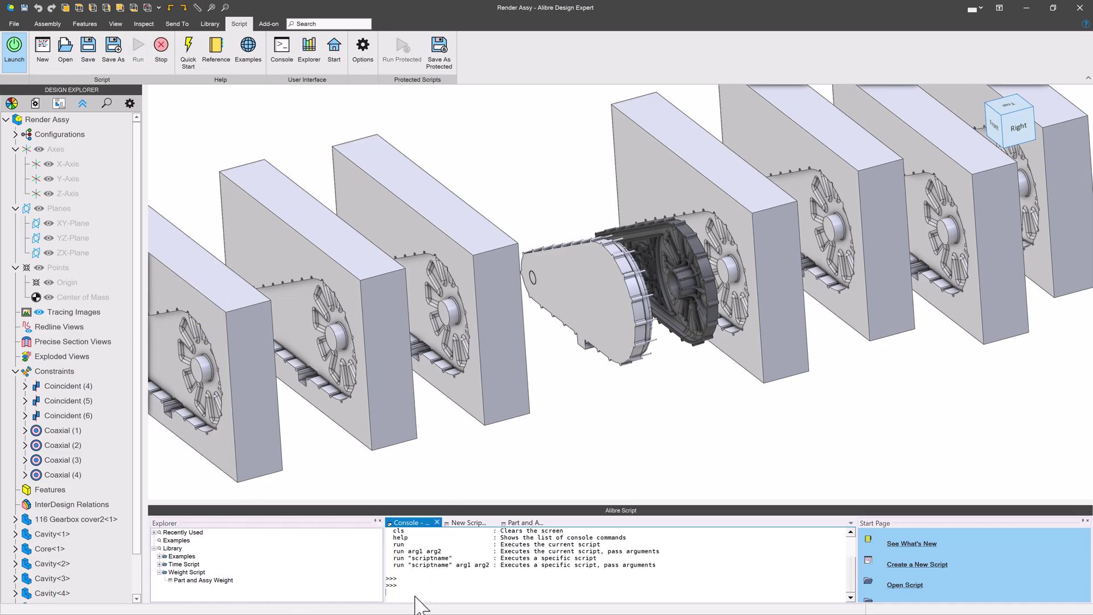
pyautogui.click(17, 24)
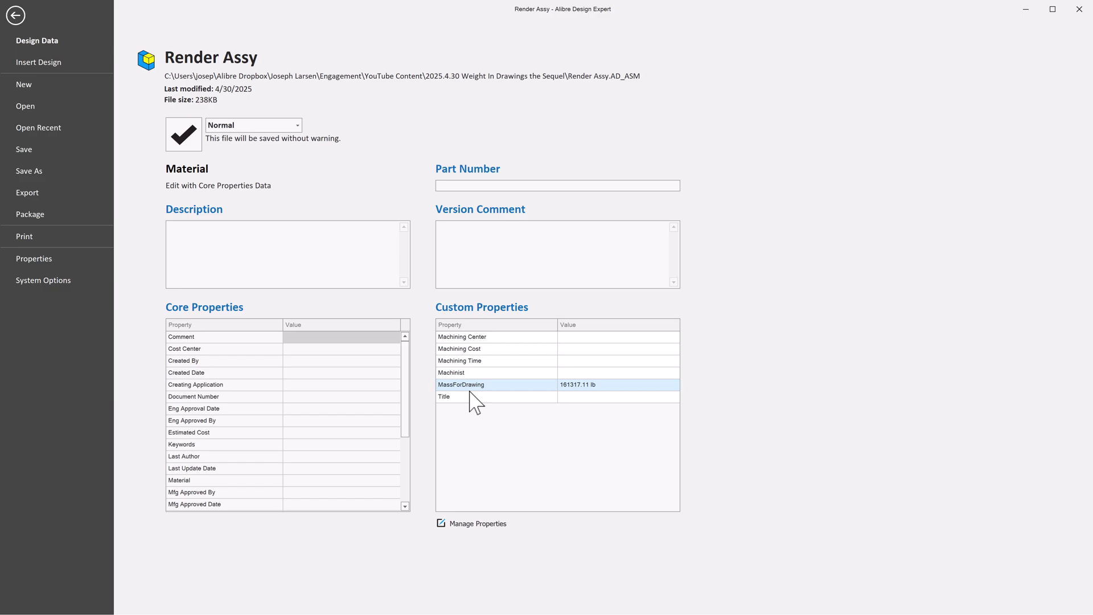
pyautogui.click(16, 15)
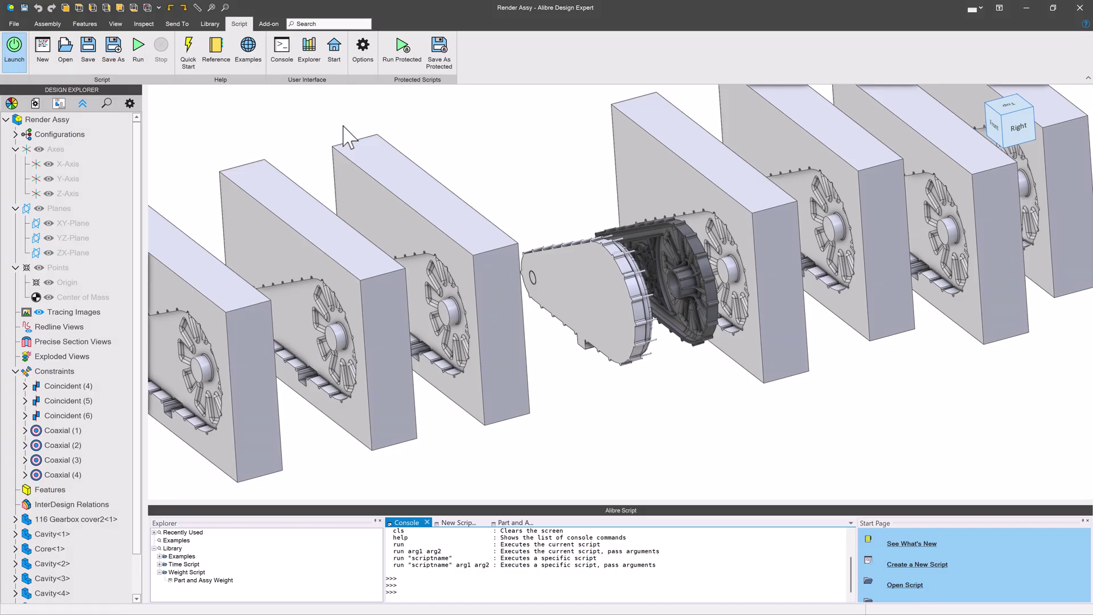
# Close the assembly with its changes saved, and reproject all drawing views and the BOM with Retain View Mode
pyautogui.click(1080, 8)
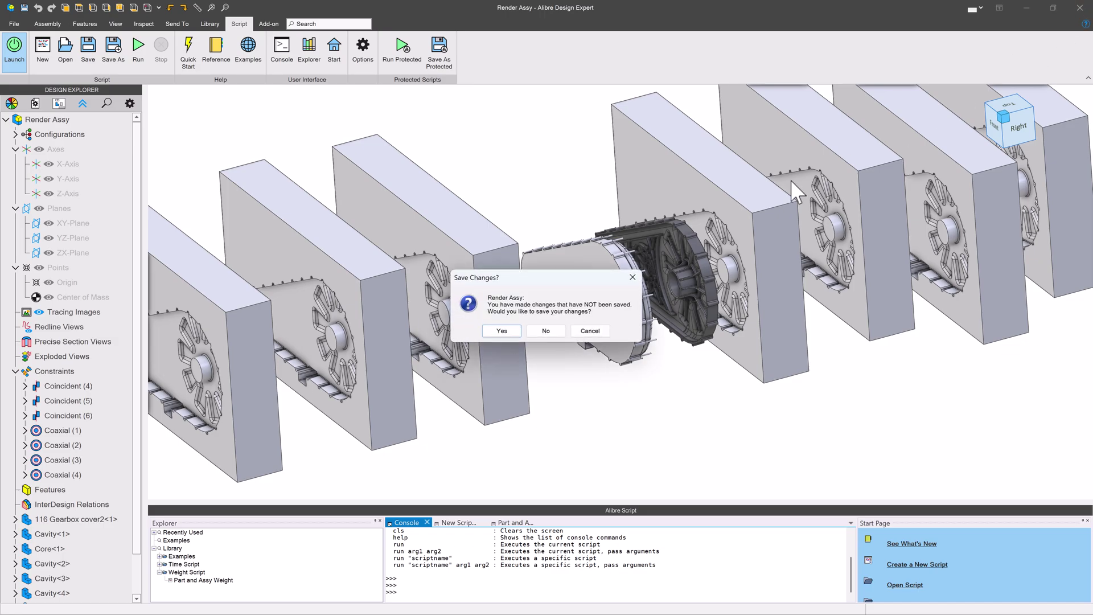
pyautogui.click(498, 335)
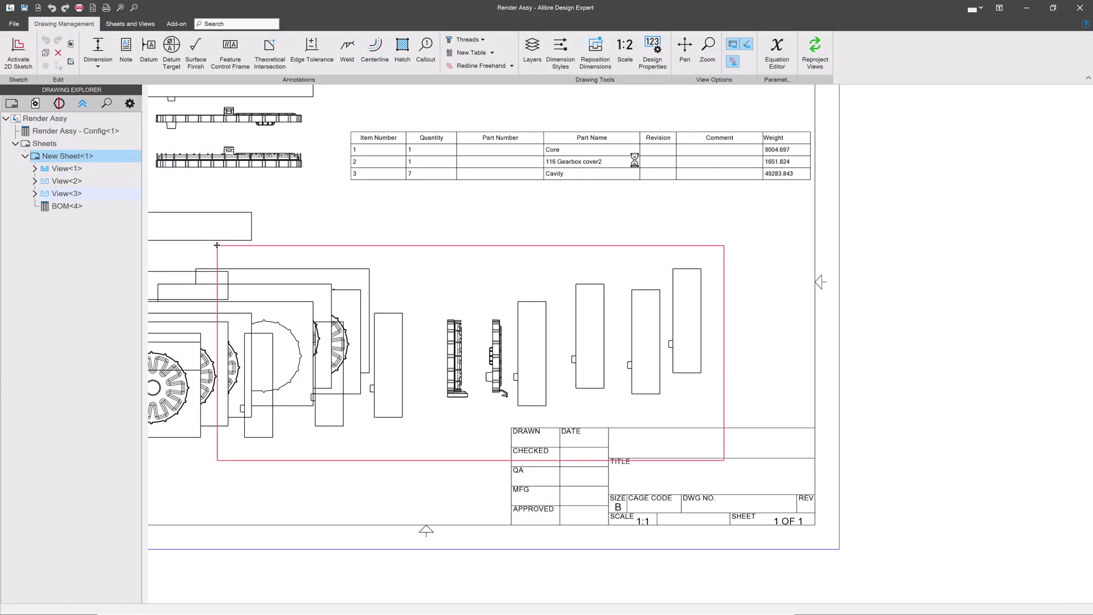
pyautogui.click(823, 47)
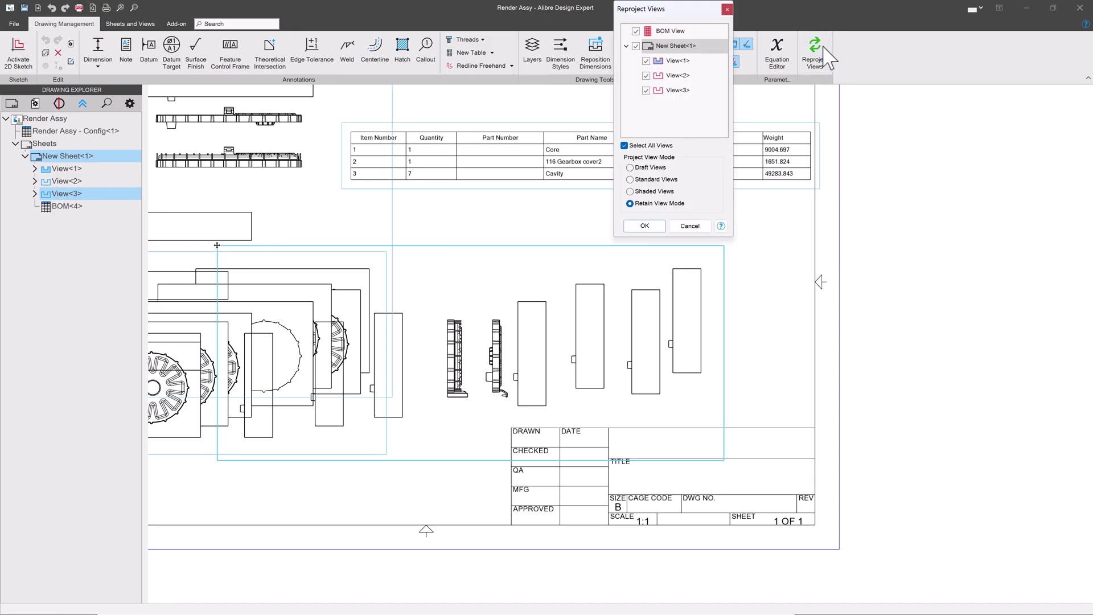
pyautogui.click(633, 226)
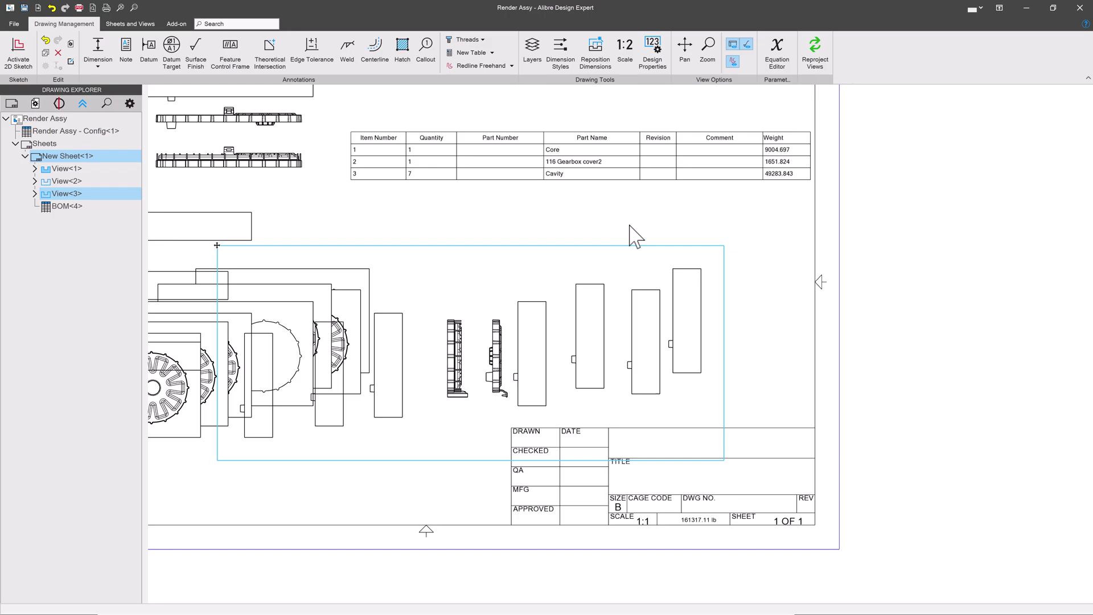
# Examine the assembly weight in the drawing's title block and compare it with the bill of materials weights
pyautogui.scroll(6, 691, 563)
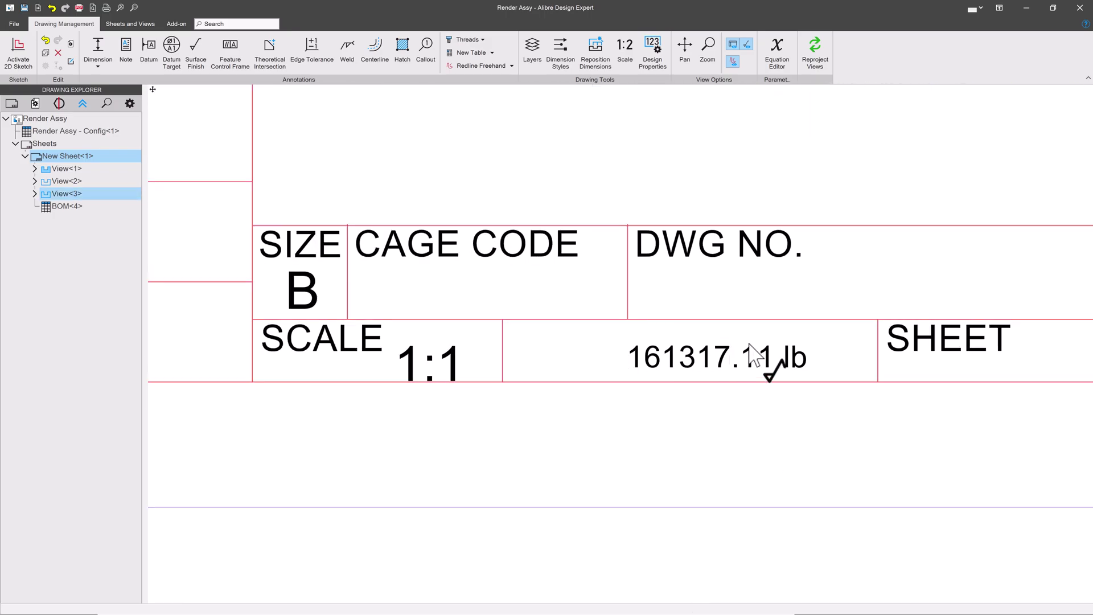
pyautogui.scroll(-5, 715, 371)
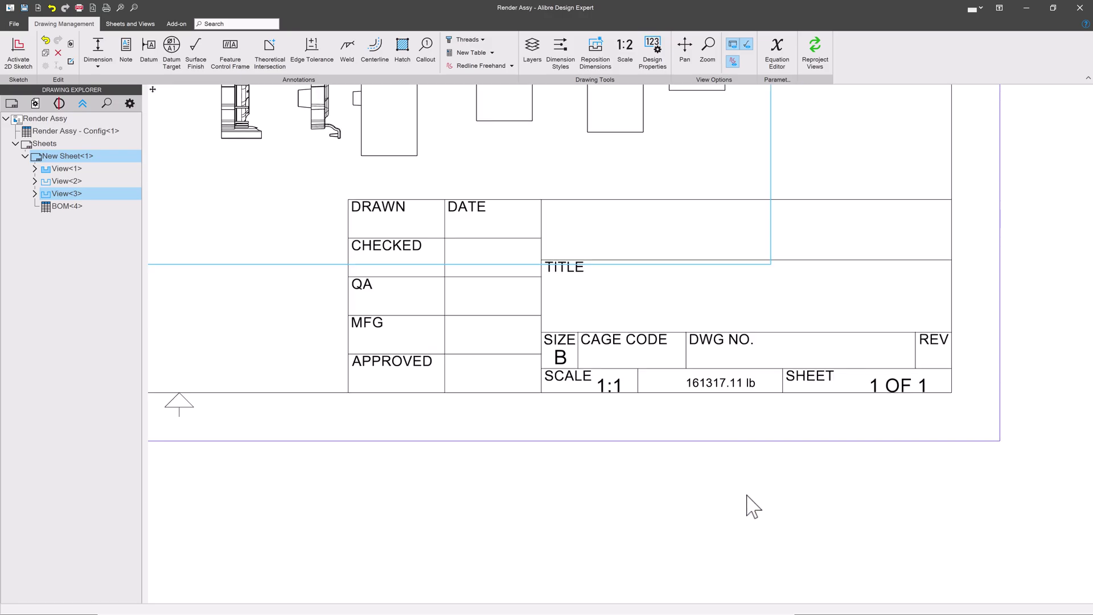
pyautogui.scroll(-4, 738, 481)
pyautogui.scroll(1, 713, 447)
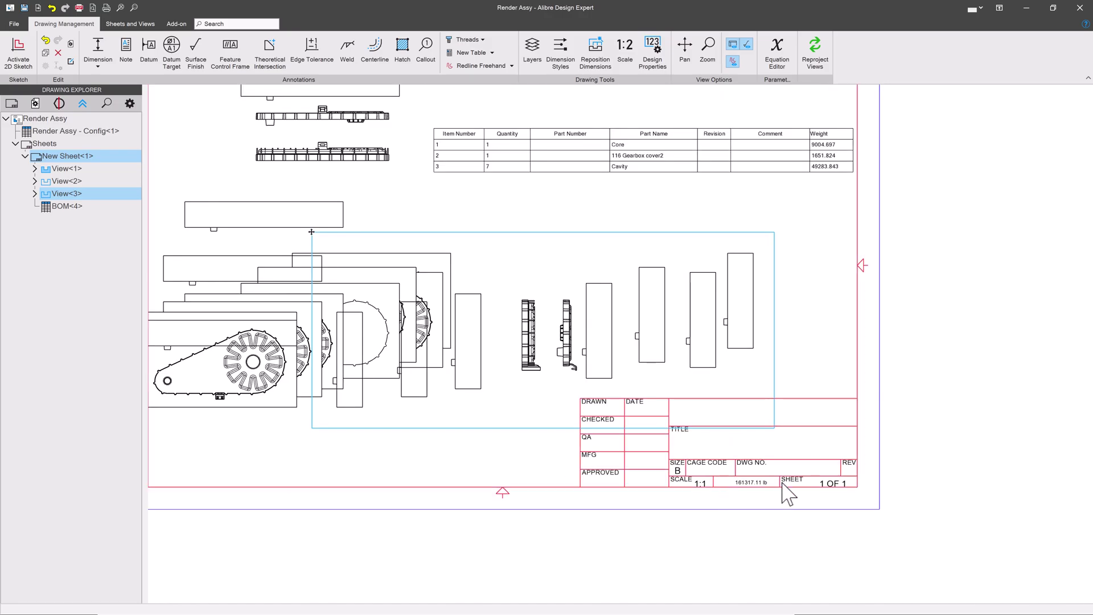
pyautogui.click(450, 361)
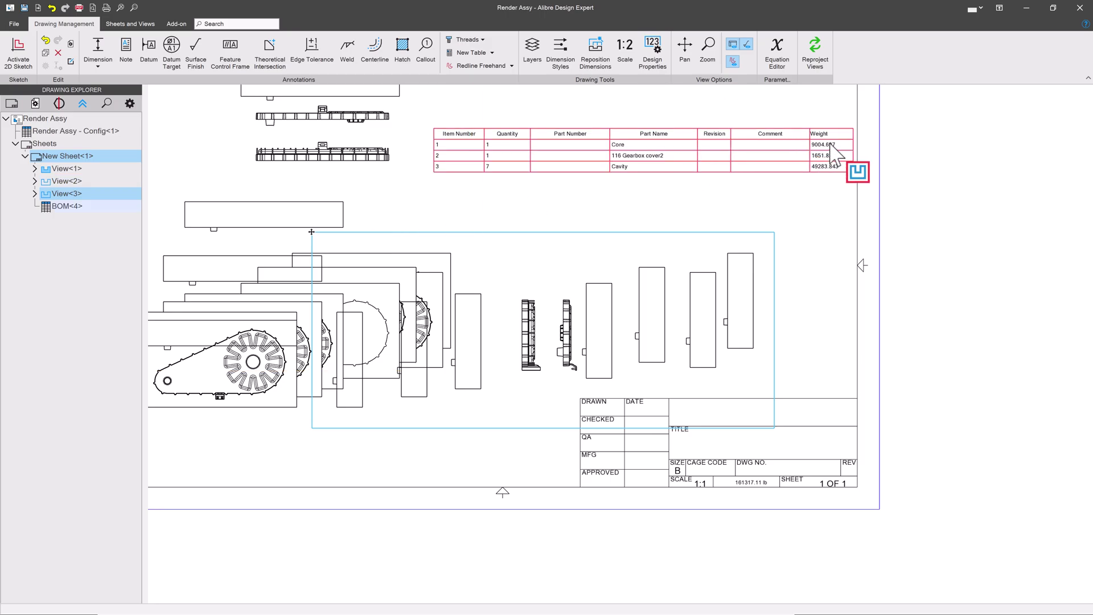